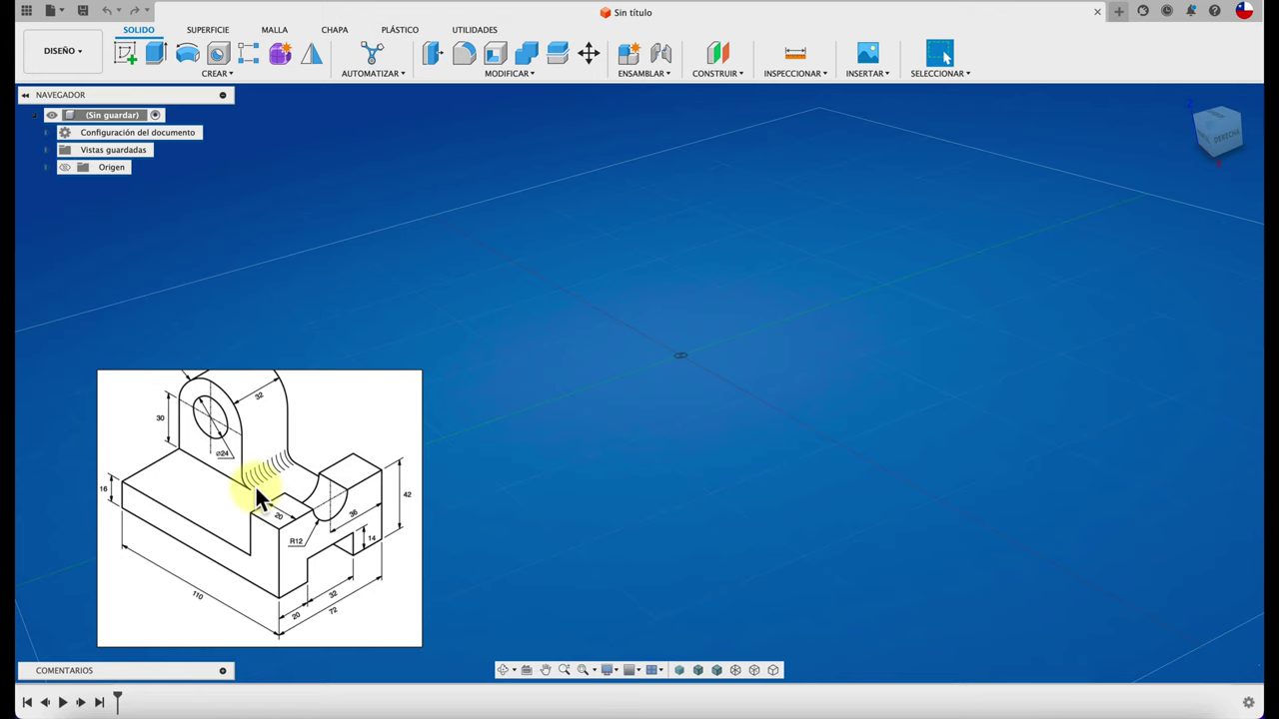
- Show the origin planes and axes, inspect them from a few angles, and start a new sketch
{"action": "middle_click_drag", "start_coordinate": [657, 316], "coordinate": [659, 305], "text": "shift"}
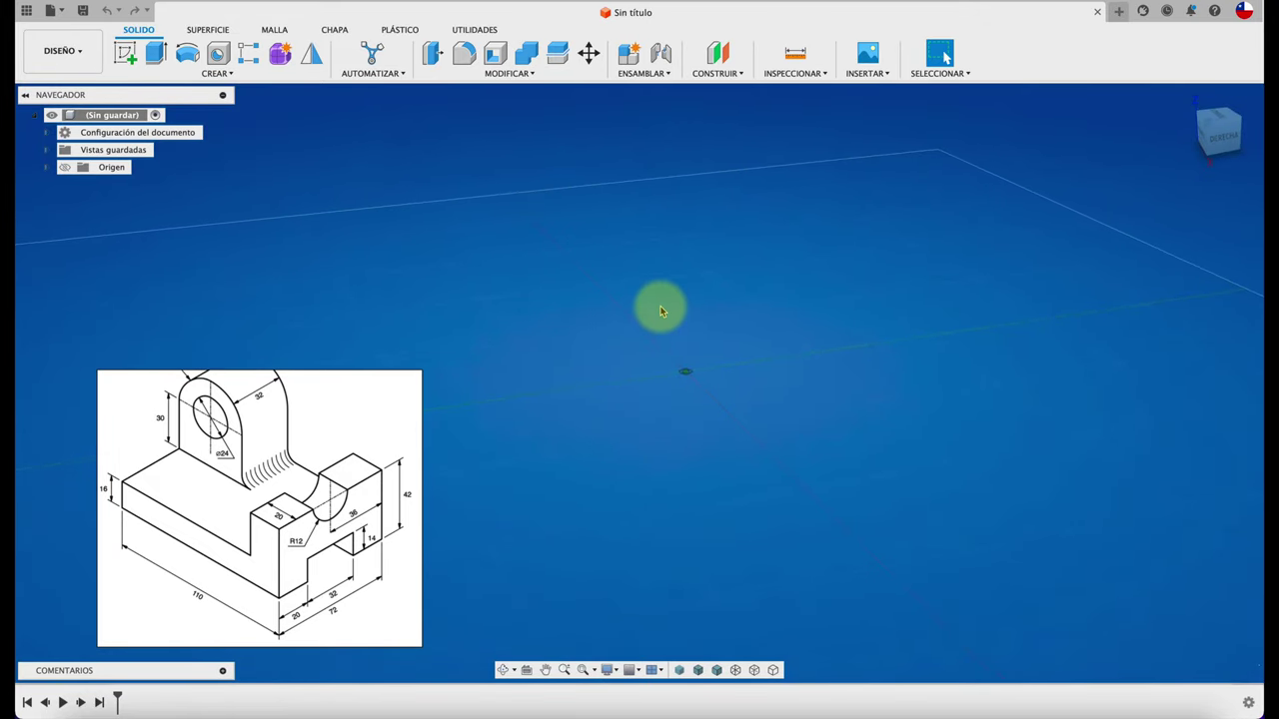
{"action": "left_click", "coordinate": [64, 168]}
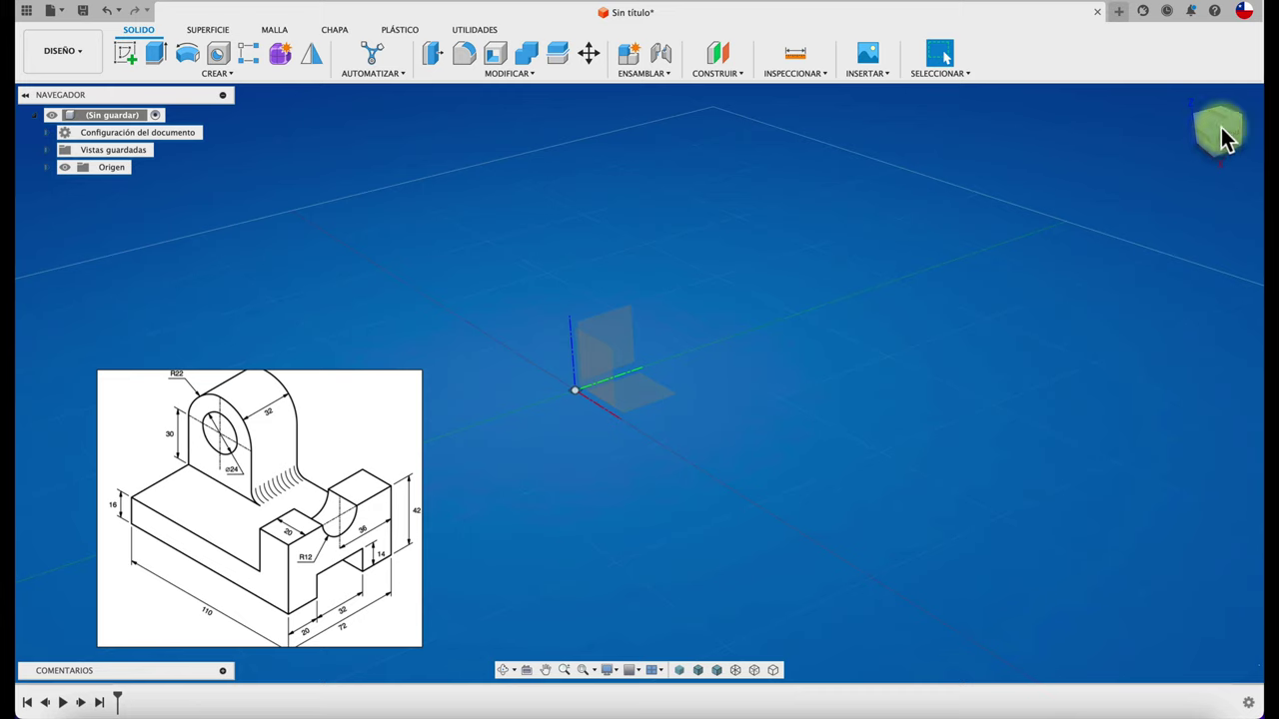
{"action": "scroll", "coordinate": [990, 237], "scroll_direction": "down", "scroll_amount": 10, "text": "shift"}
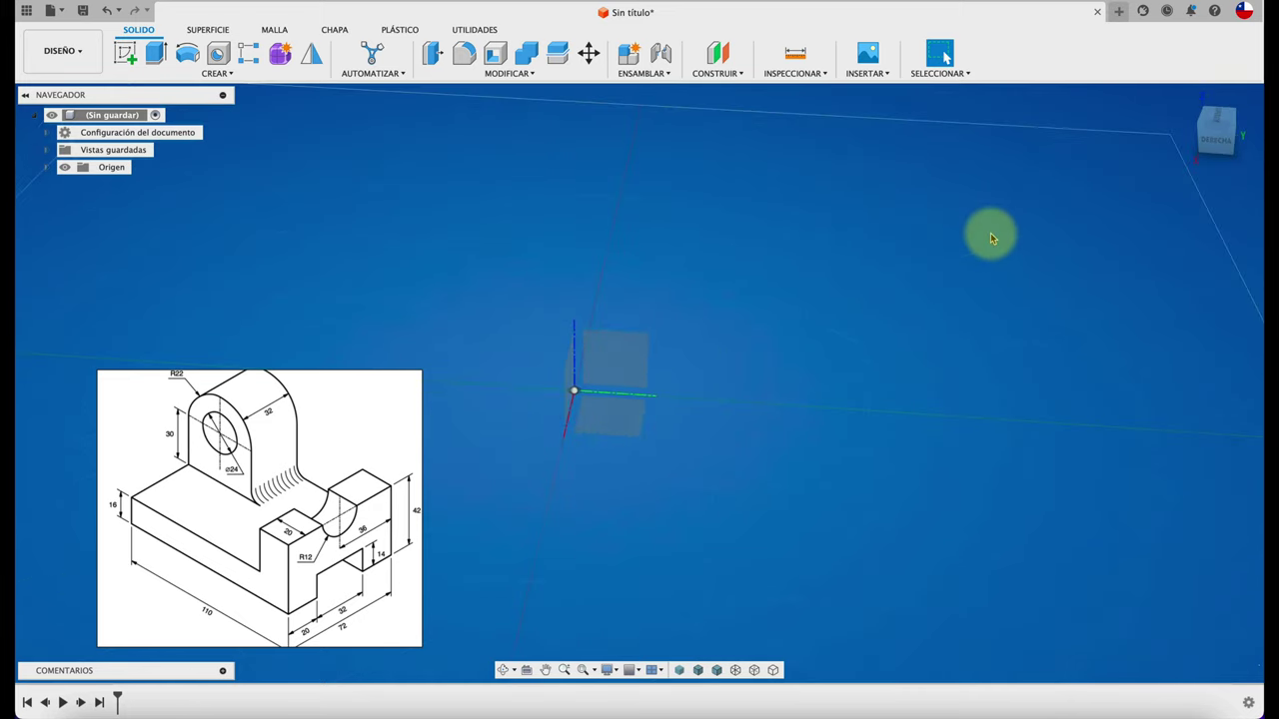
{"action": "scroll", "coordinate": [990, 236], "scroll_direction": "down", "scroll_amount": 5, "text": "shift"}
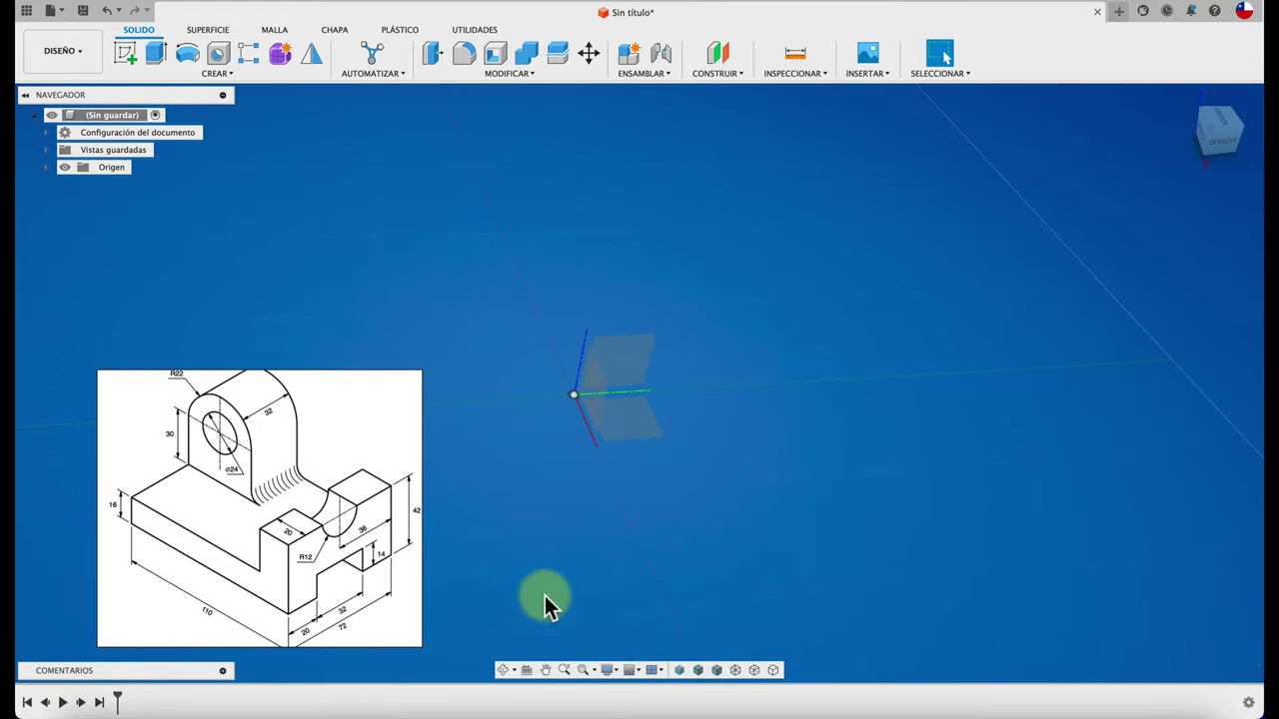
{"action": "scroll", "coordinate": [1055, 210], "scroll_direction": "down", "scroll_amount": 3, "text": "shift"}
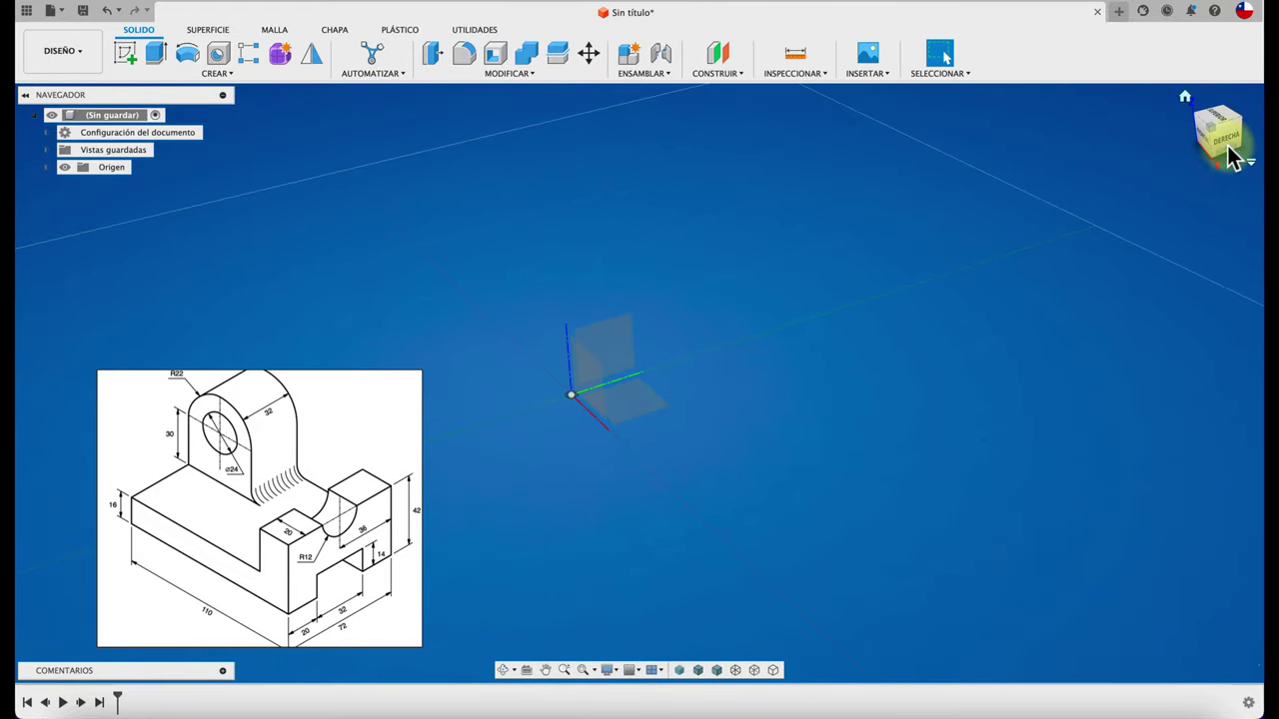
{"action": "left_click_drag", "start_coordinate": [1222, 159], "coordinate": [1204, 148]}
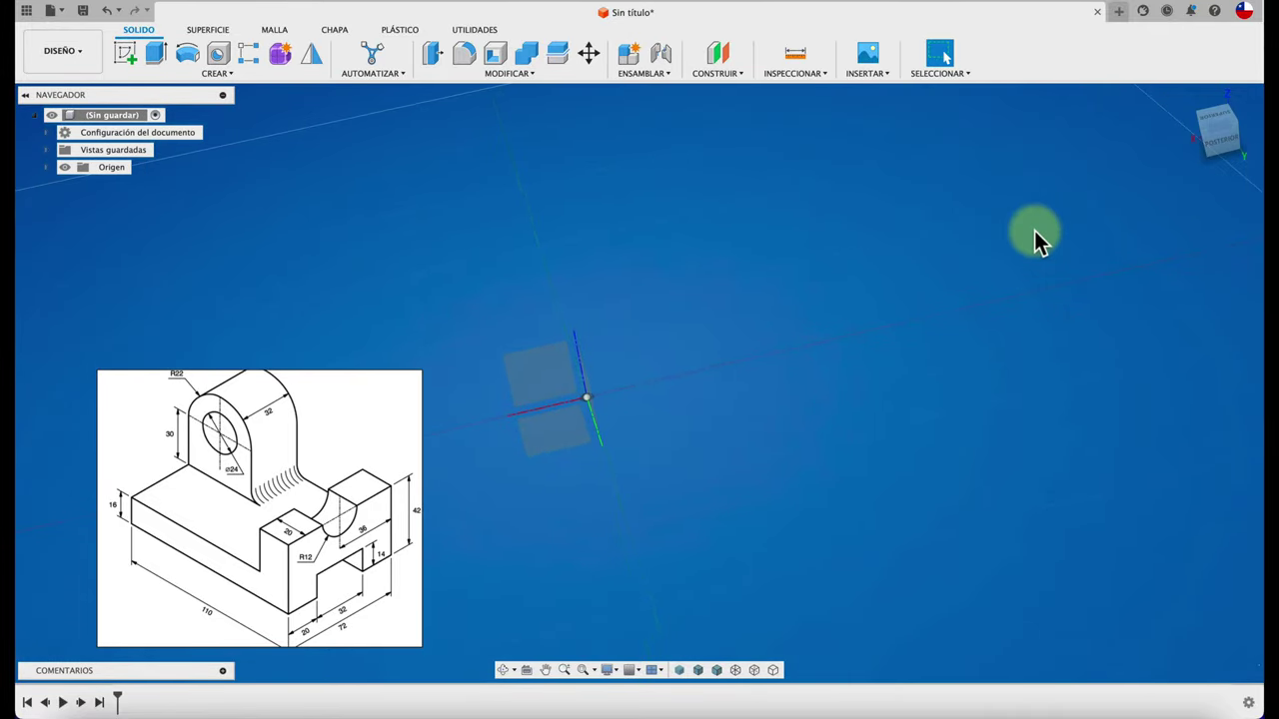
{"action": "scroll", "coordinate": [1036, 240], "scroll_direction": "down", "scroll_amount": 3, "text": "shift"}
{"action": "middle_click_drag", "start_coordinate": [1036, 229], "coordinate": [666, 372], "text": "shift"}
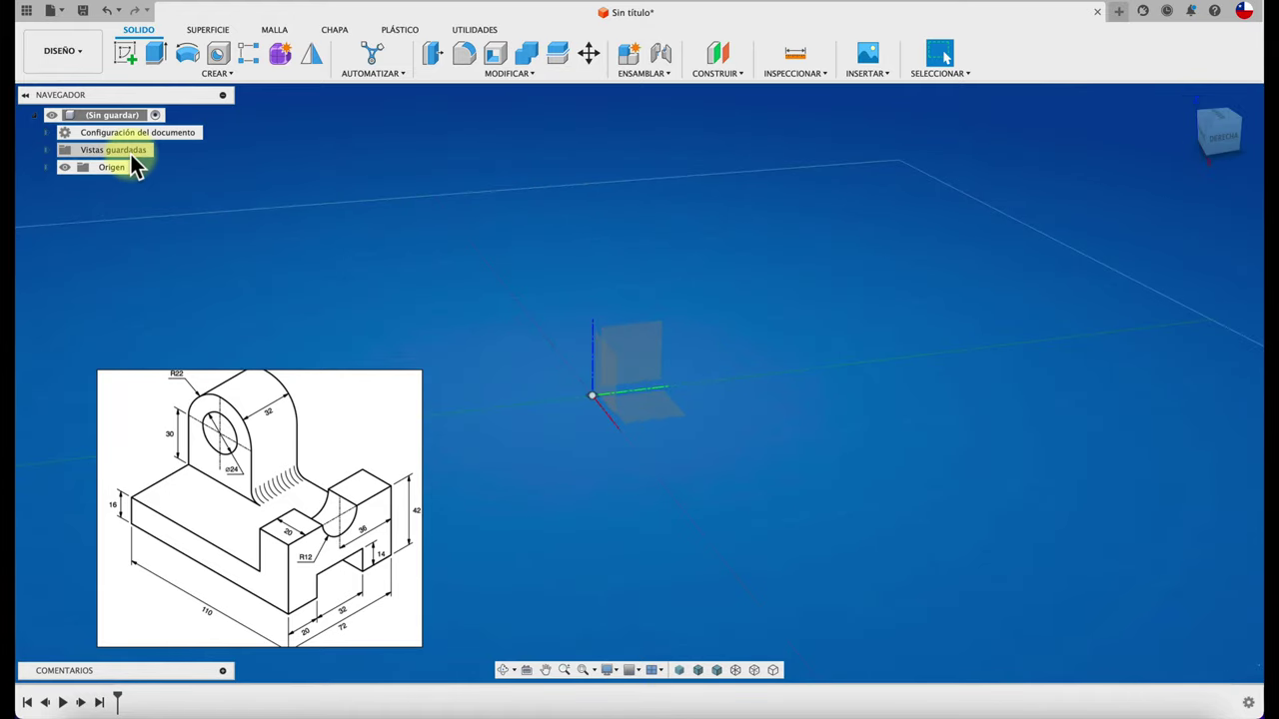
{"action": "left_click", "coordinate": [124, 56]}
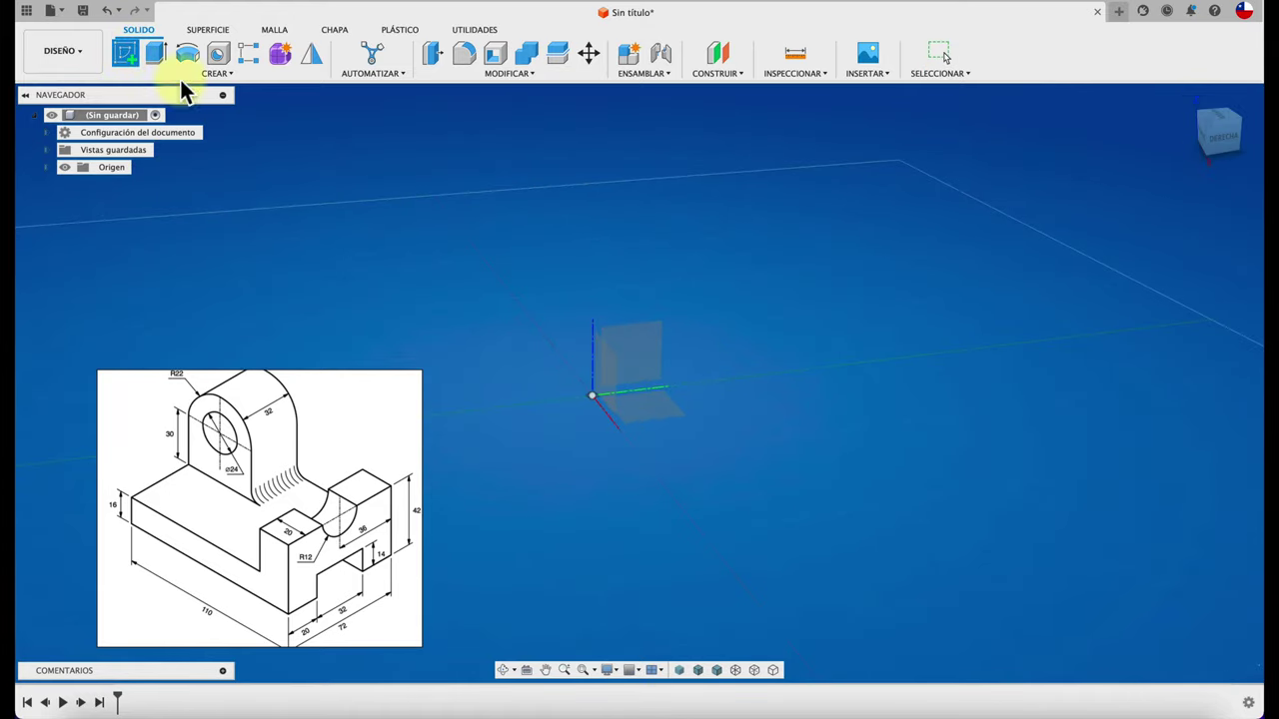
- On the vertical origin plane, draw lines from the origin along the bottom and up the tall right edge
{"action": "left_click", "coordinate": [653, 352]}
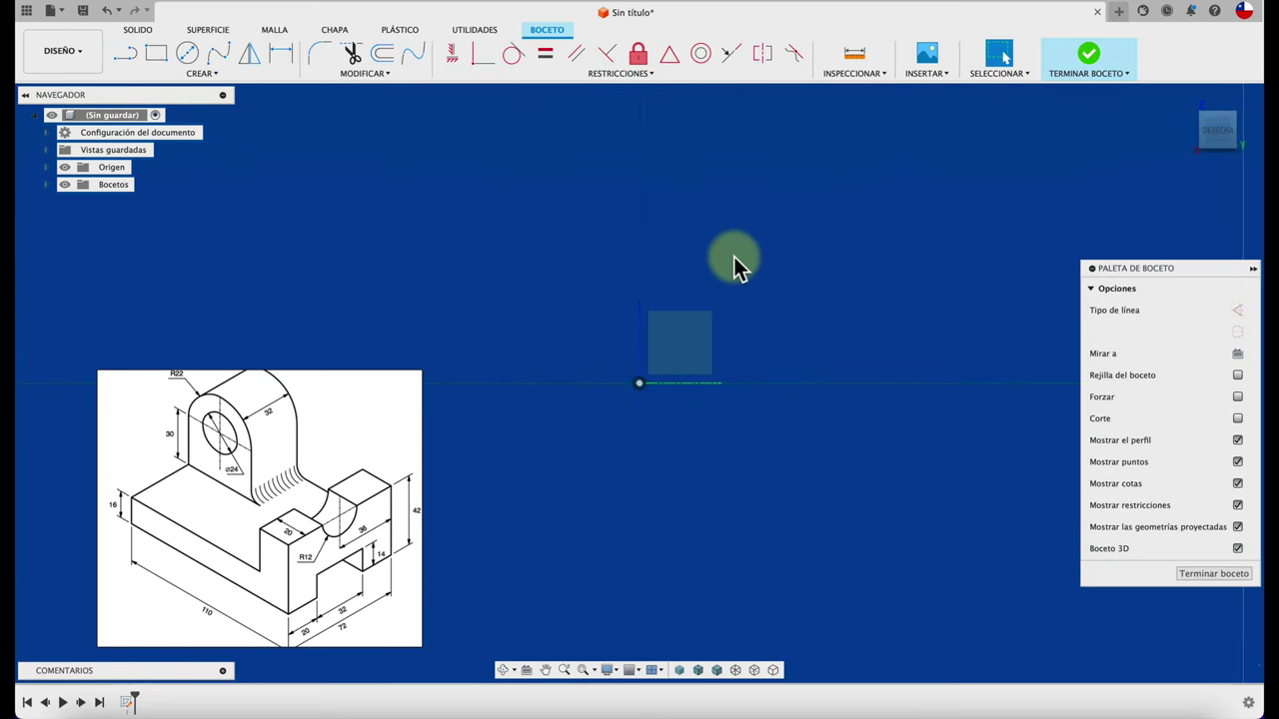
{"action": "left_click", "coordinate": [124, 53]}
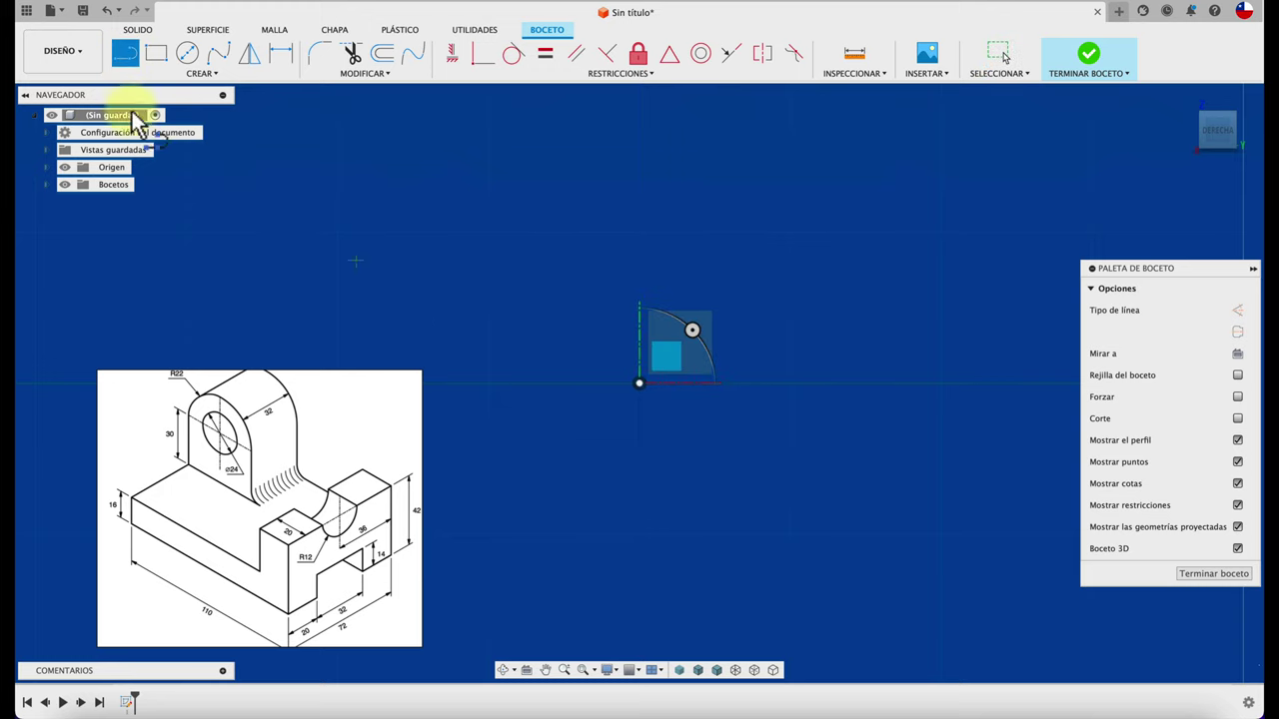
{"action": "left_click", "coordinate": [639, 382]}
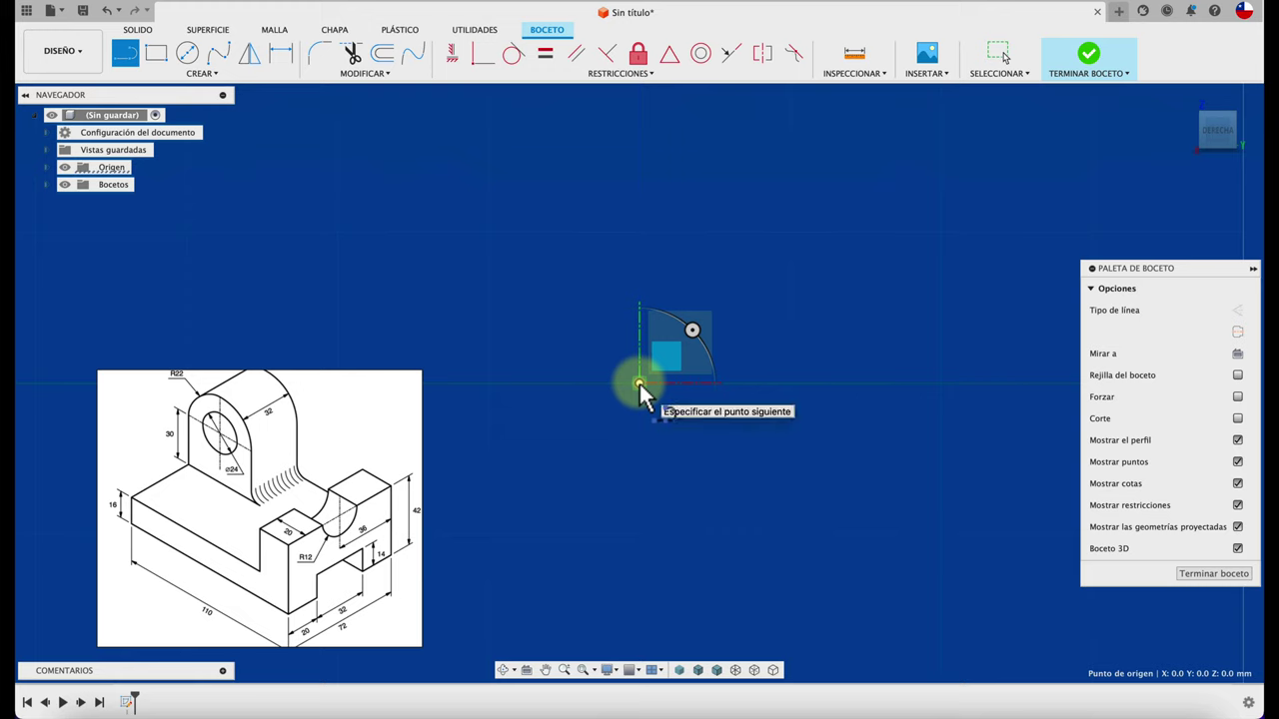
{"action": "left_click", "coordinate": [1011, 381]}
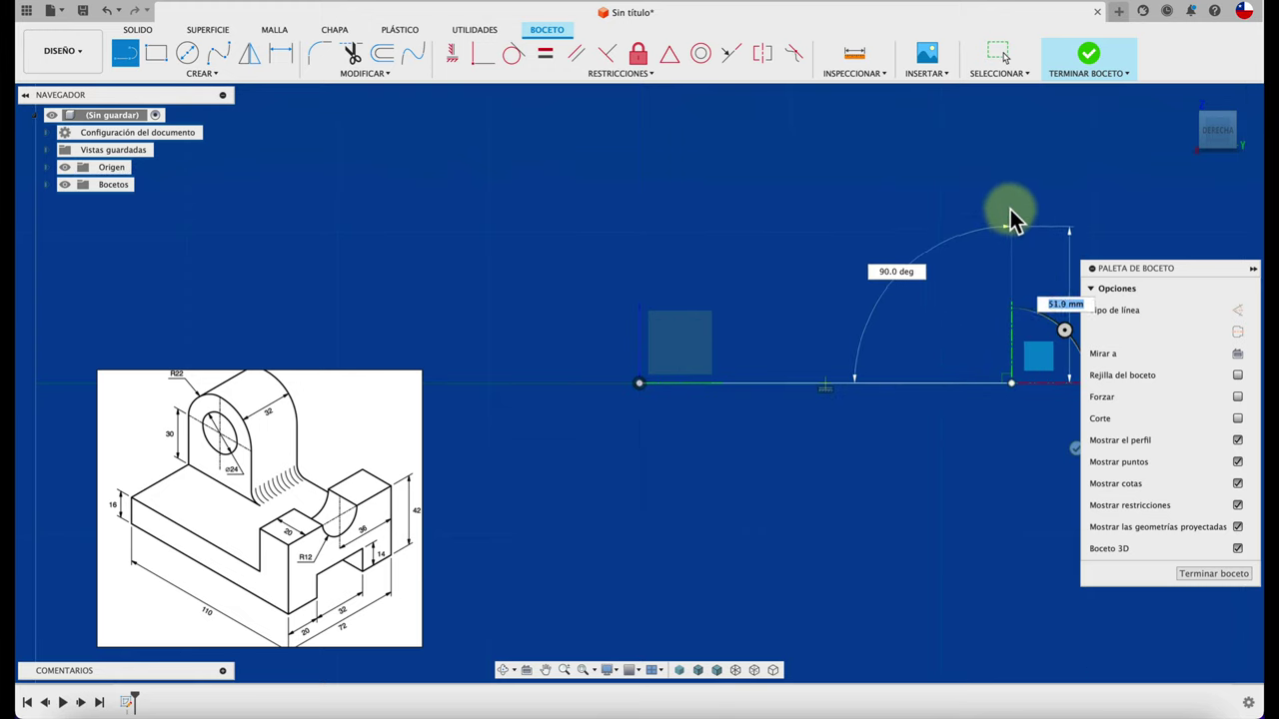
{"action": "left_click", "coordinate": [1010, 204]}
- Complete the stepped top and base edges, closing the L outline back at the origin
{"action": "left_click", "coordinate": [906, 205]}
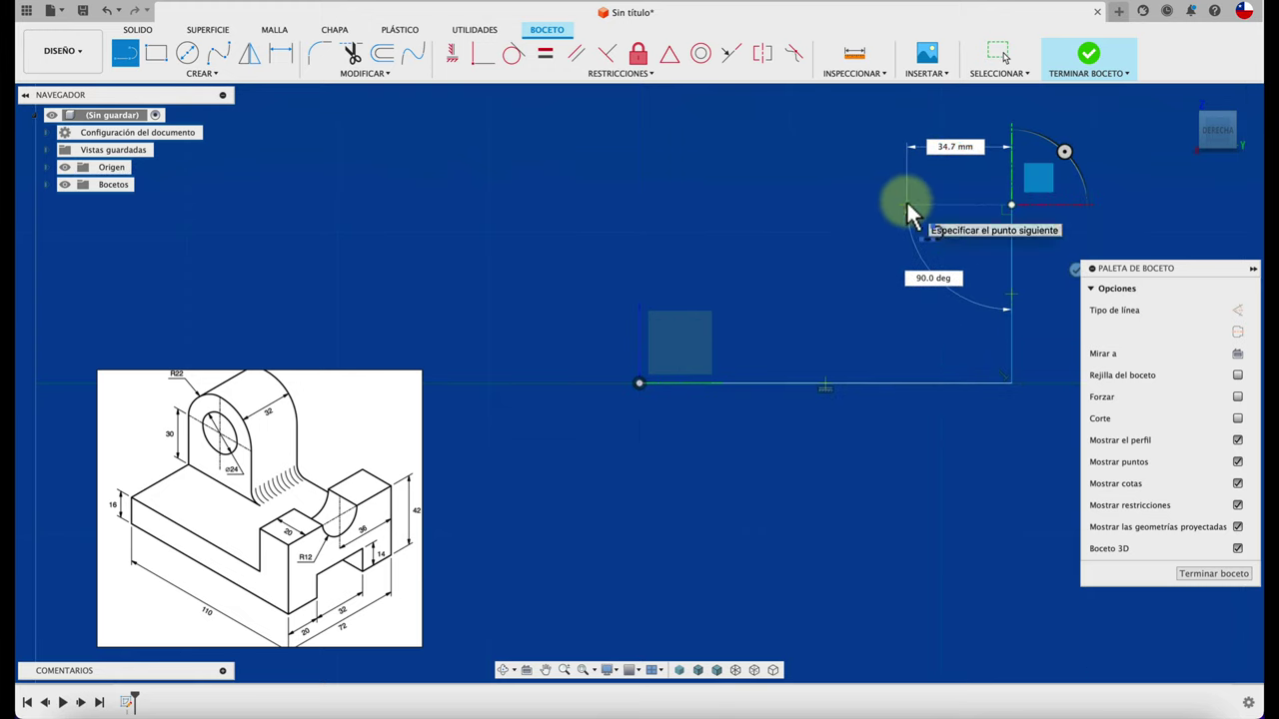
{"action": "left_click", "coordinate": [906, 293]}
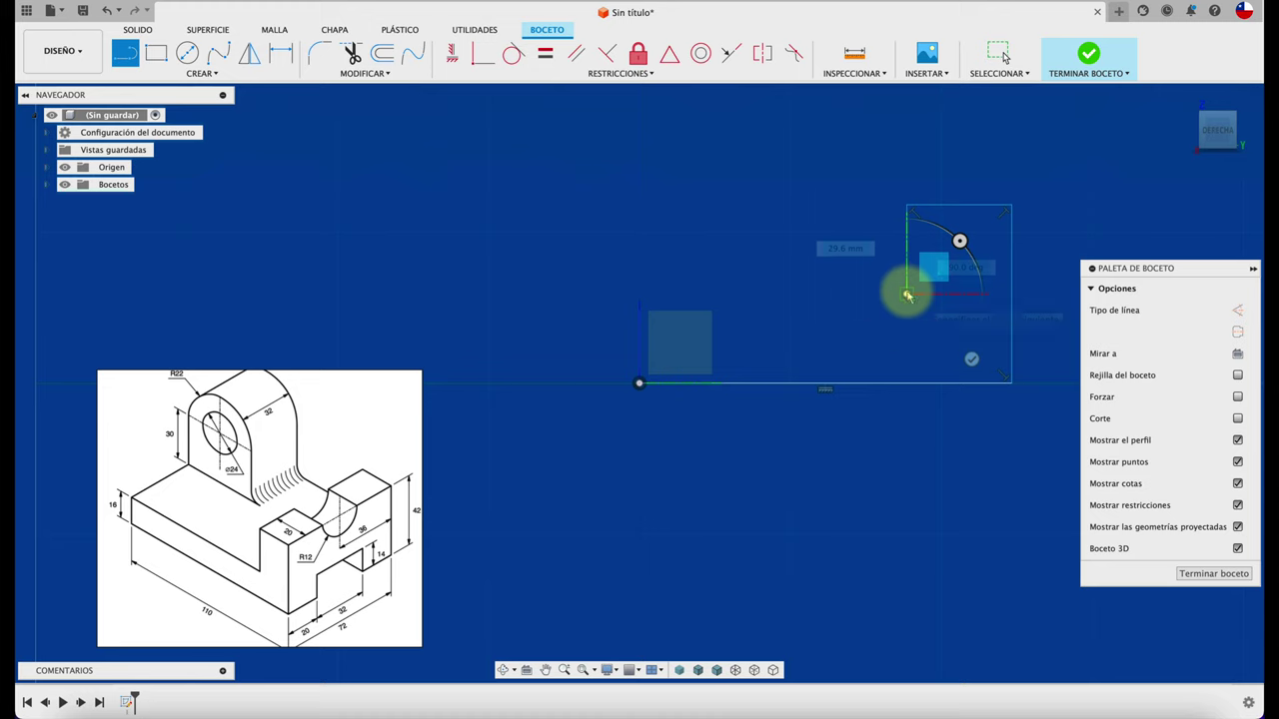
{"action": "left_click", "coordinate": [639, 293]}
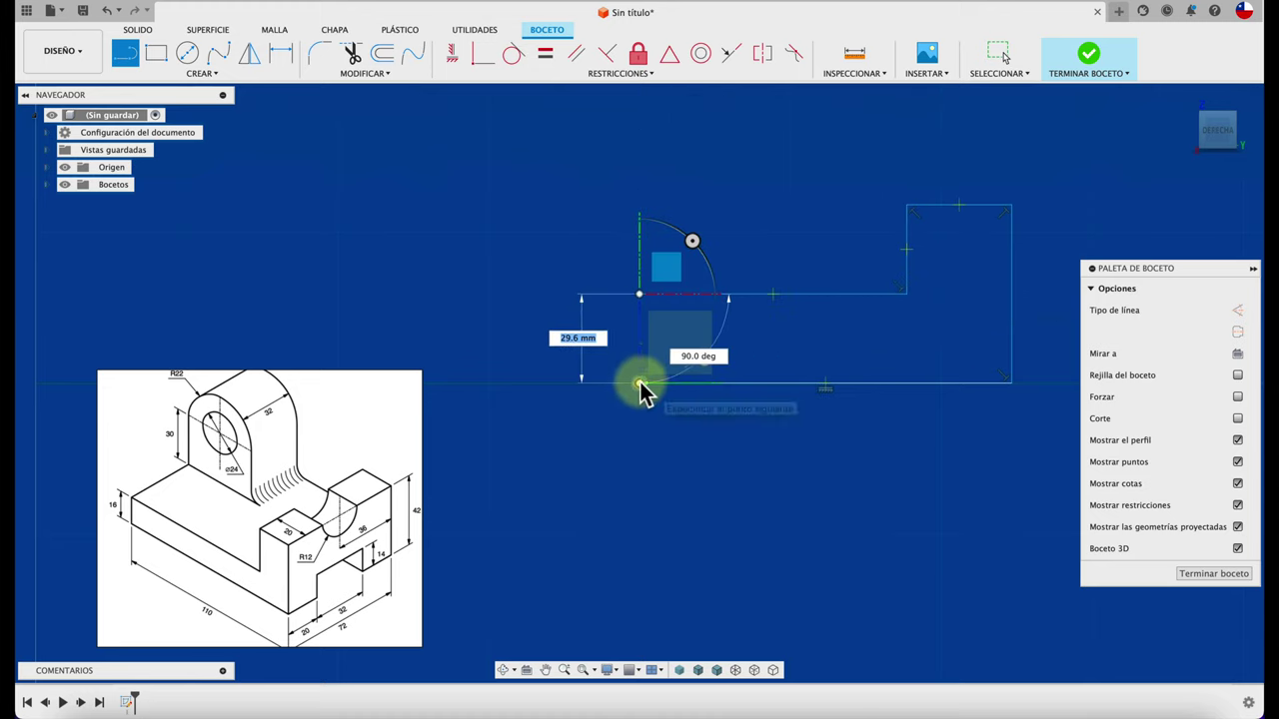
{"action": "left_click", "coordinate": [639, 383]}
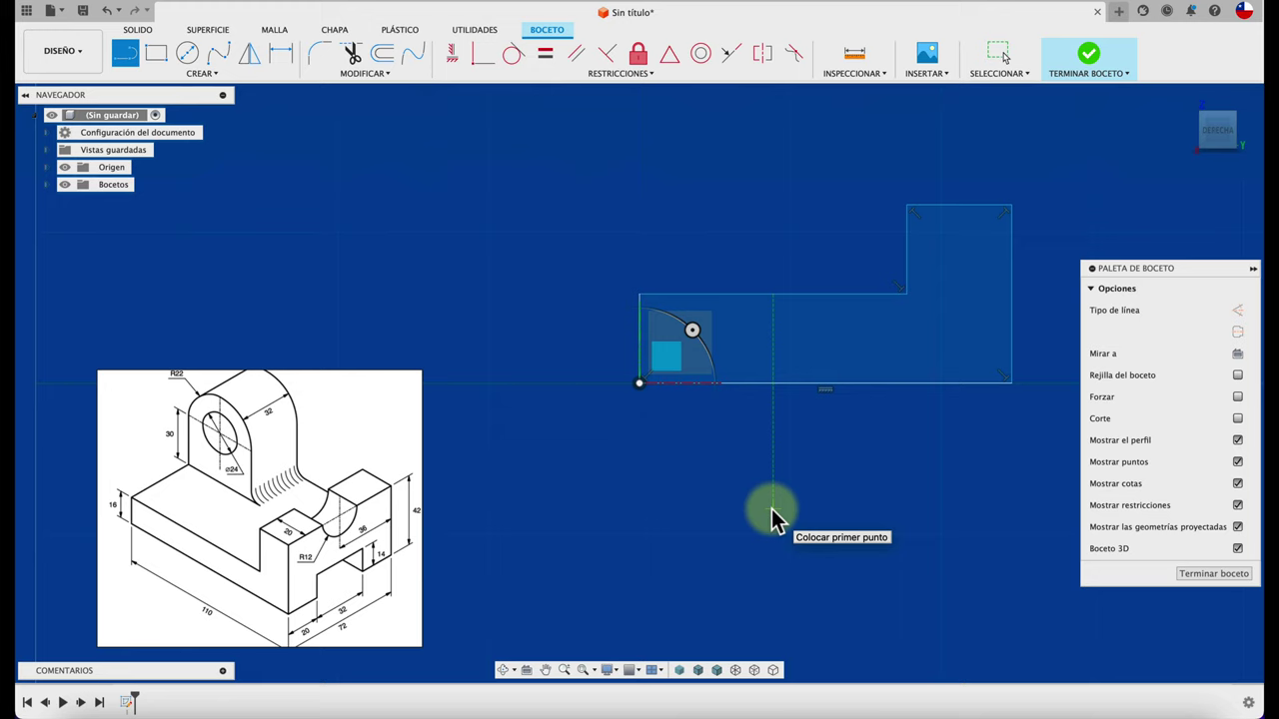
{"action": "key", "text": "Escape"}
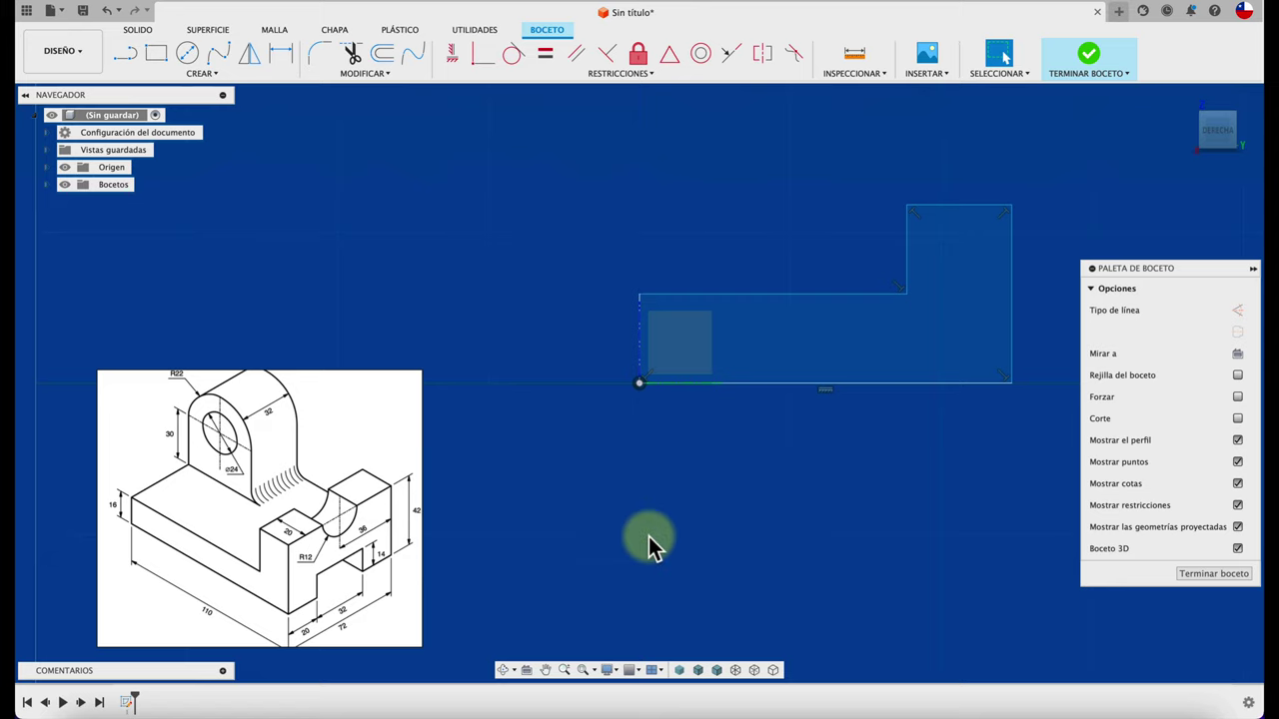
{"action": "scroll", "coordinate": [239, 617], "scroll_direction": "up", "scroll_amount": 3}
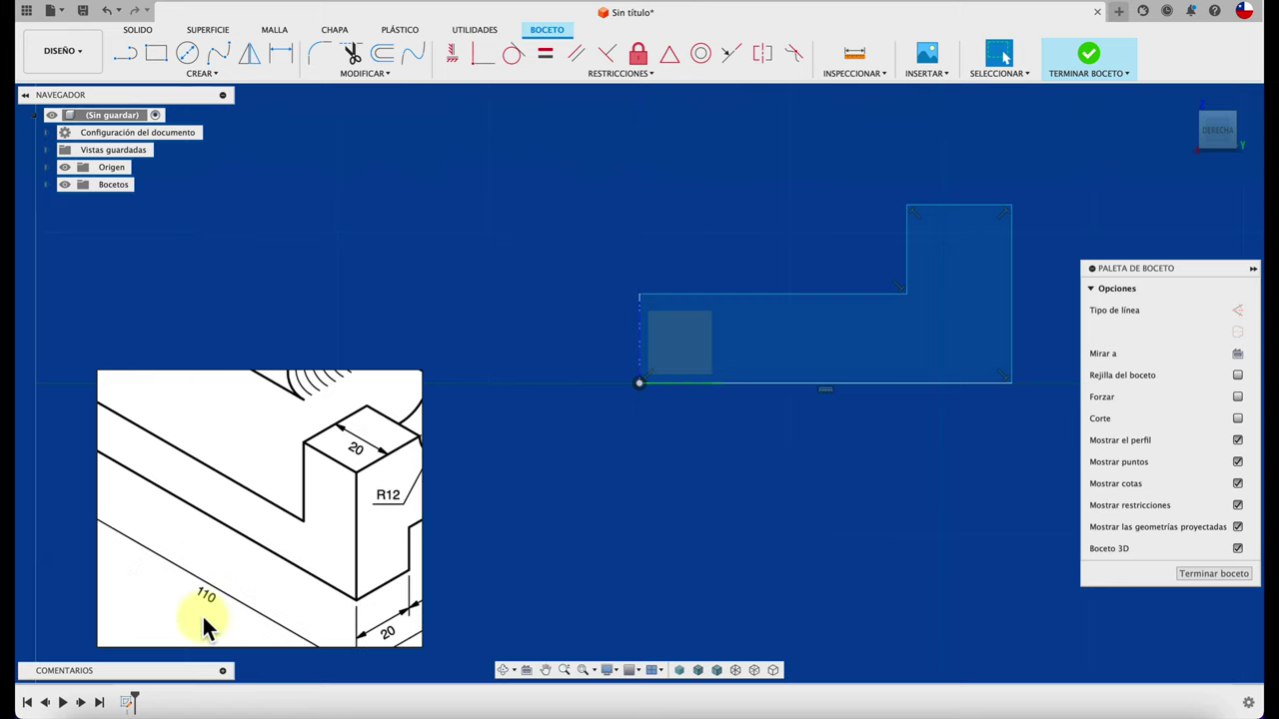
{"action": "scroll", "coordinate": [210, 604], "scroll_direction": "up", "scroll_amount": 3}
{"action": "scroll", "coordinate": [210, 589], "scroll_direction": "down", "scroll_amount": 5}
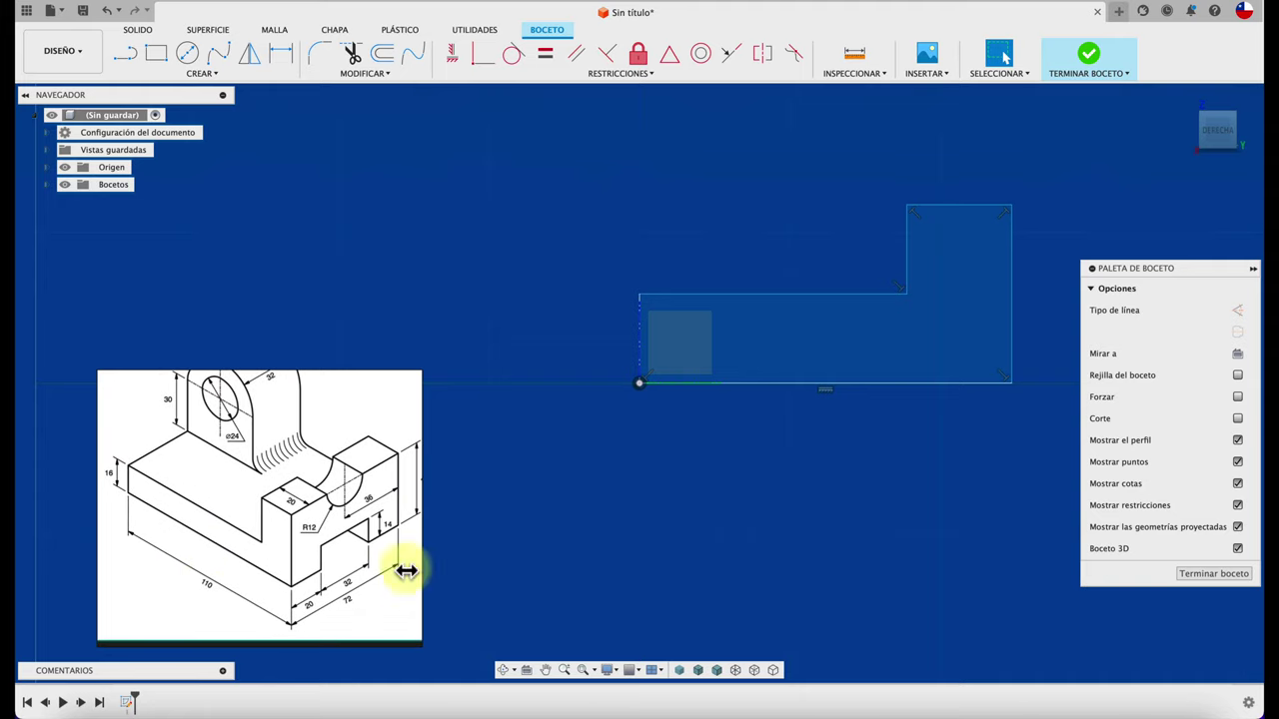
- Dimension the bottom edge to 110 mm and the right upright edge to 42 mm
{"action": "left_click", "coordinate": [773, 383]}
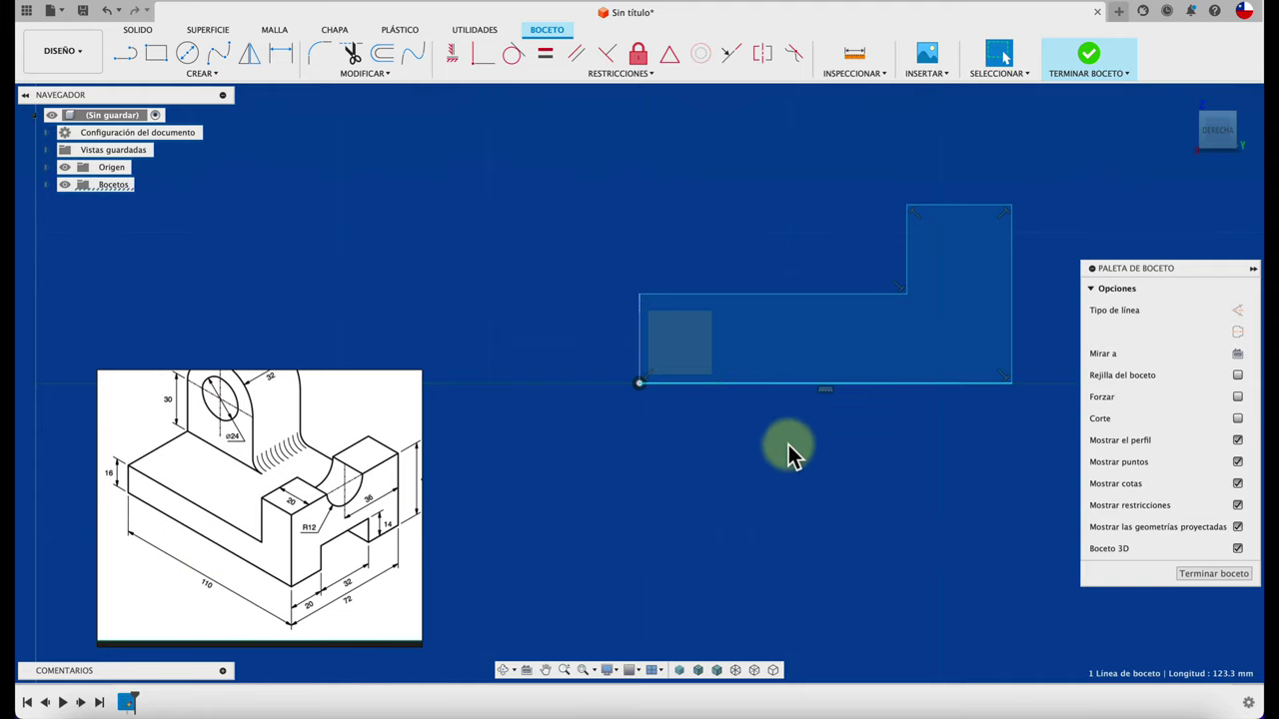
{"action": "key", "text": "d"}
{"action": "left_click", "coordinate": [797, 382]}
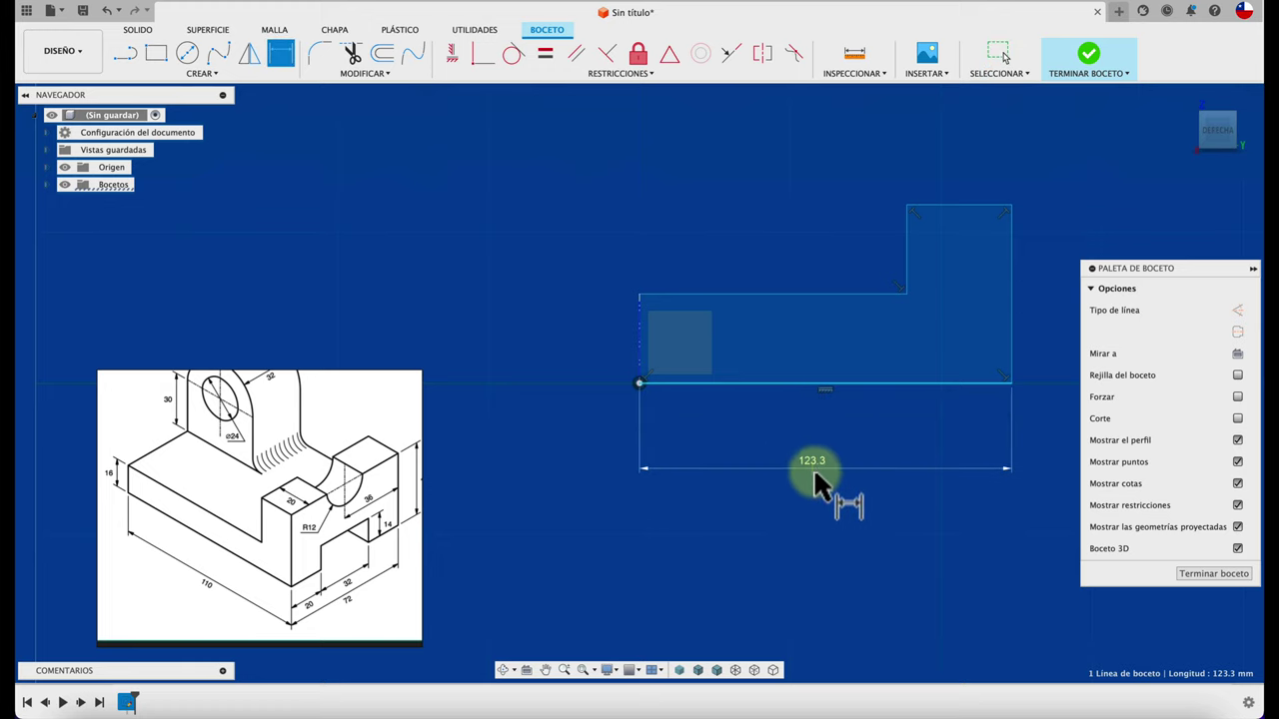
{"action": "left_click", "coordinate": [815, 487]}
{"action": "type", "text": "110"}
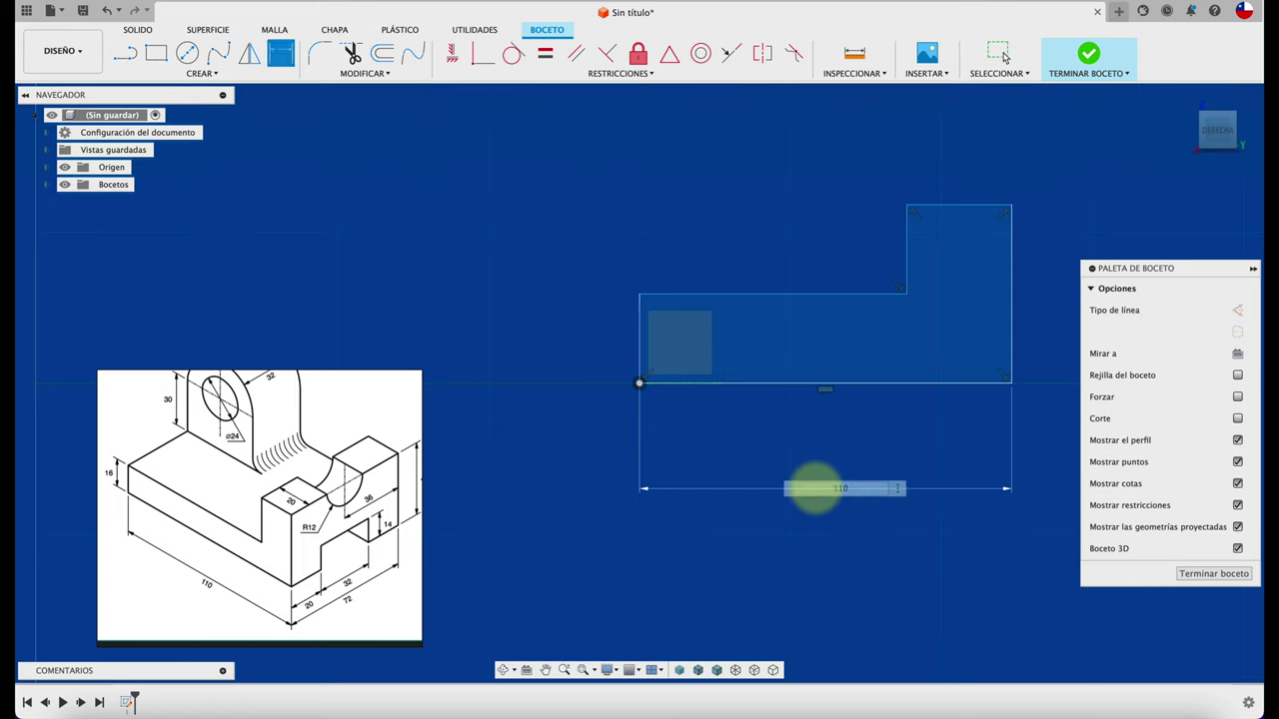
{"action": "key", "text": "Return"}
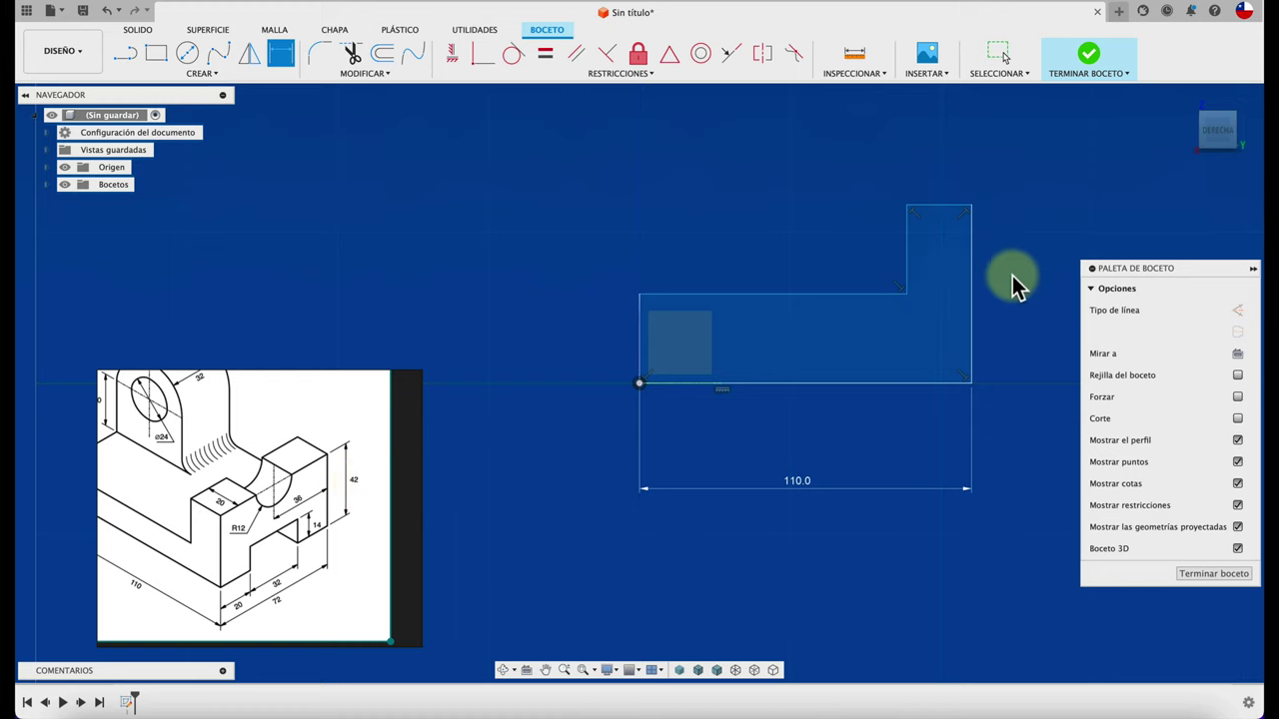
{"action": "key", "text": "d"}
{"action": "left_click", "coordinate": [970, 288]}
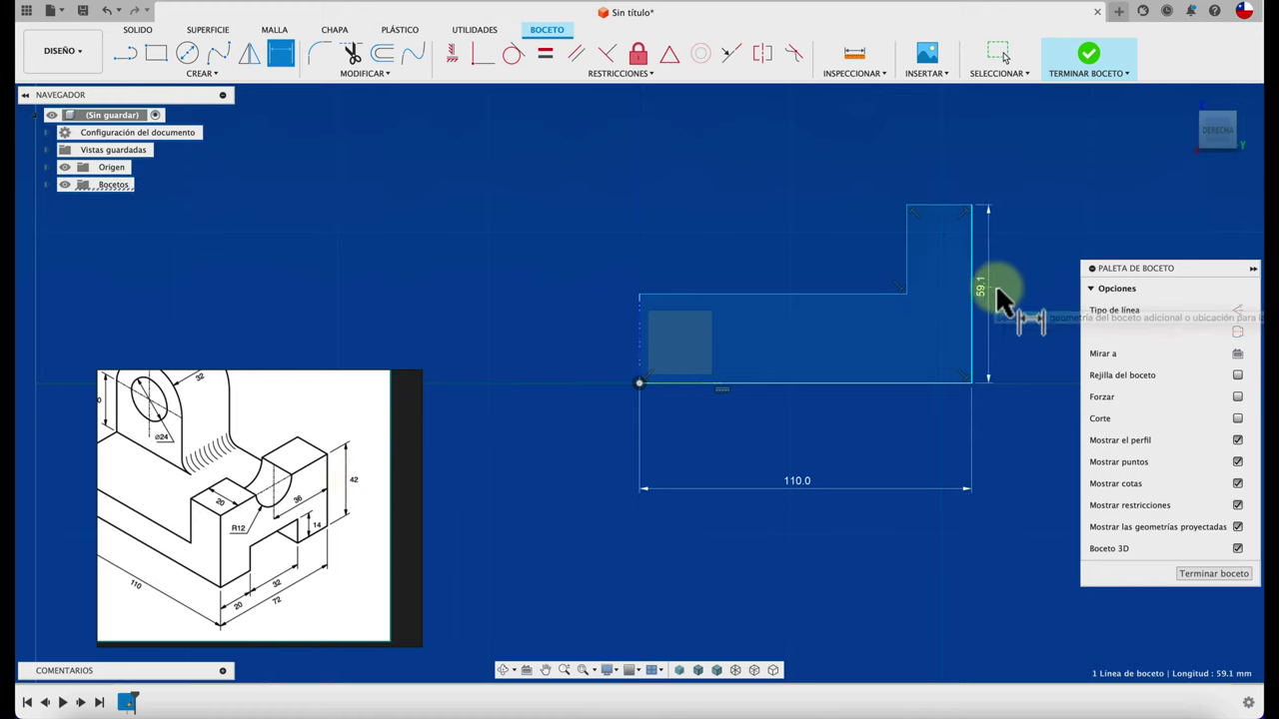
{"action": "left_click", "coordinate": [1037, 300]}
{"action": "type", "text": "42"}
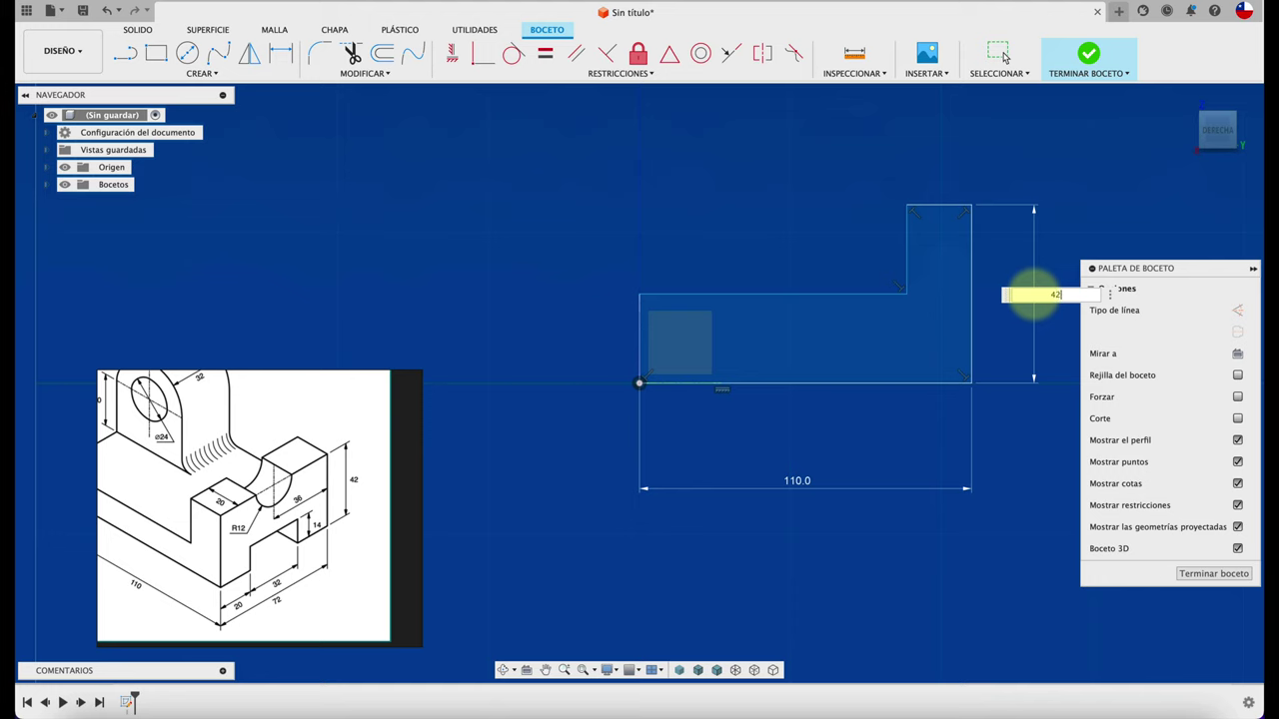
{"action": "key", "text": "Return"}
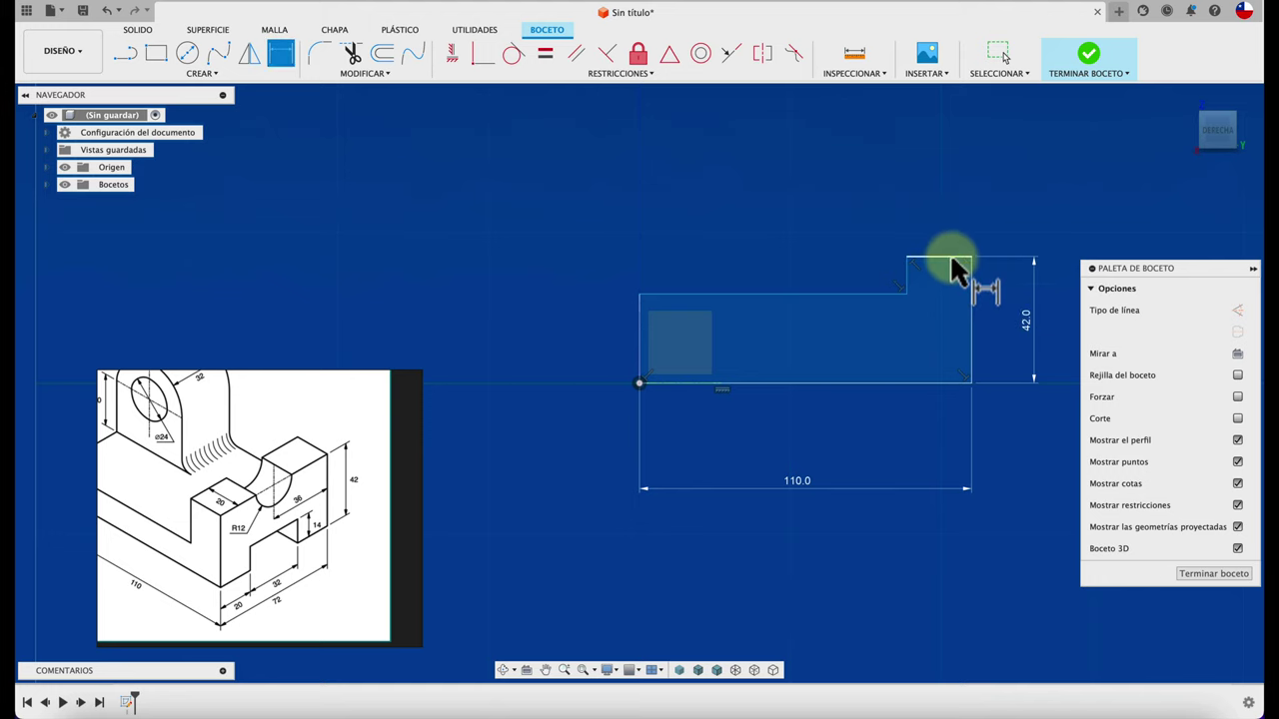
- Dimension the top step width to 20 mm and the left base edge to 16 mm
{"action": "left_click", "coordinate": [950, 253]}
{"action": "left_click", "coordinate": [859, 210]}
{"action": "type", "text": "20"}
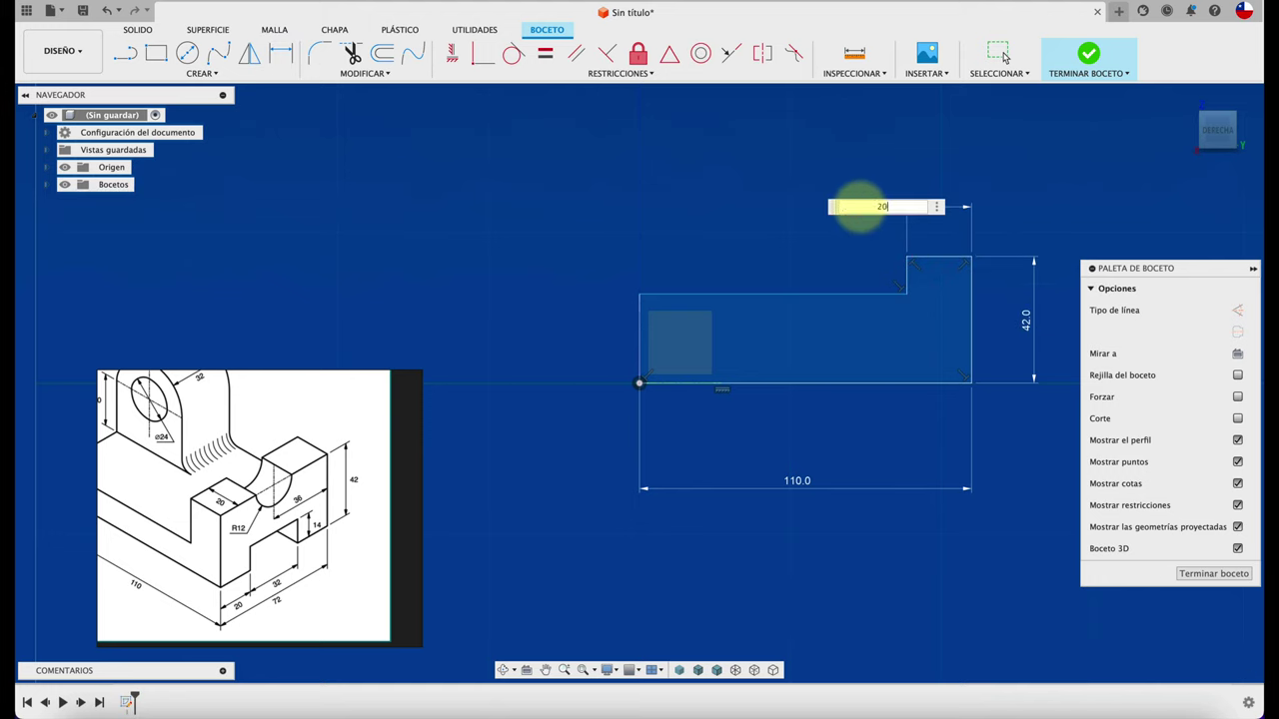
{"action": "key", "text": "Return"}
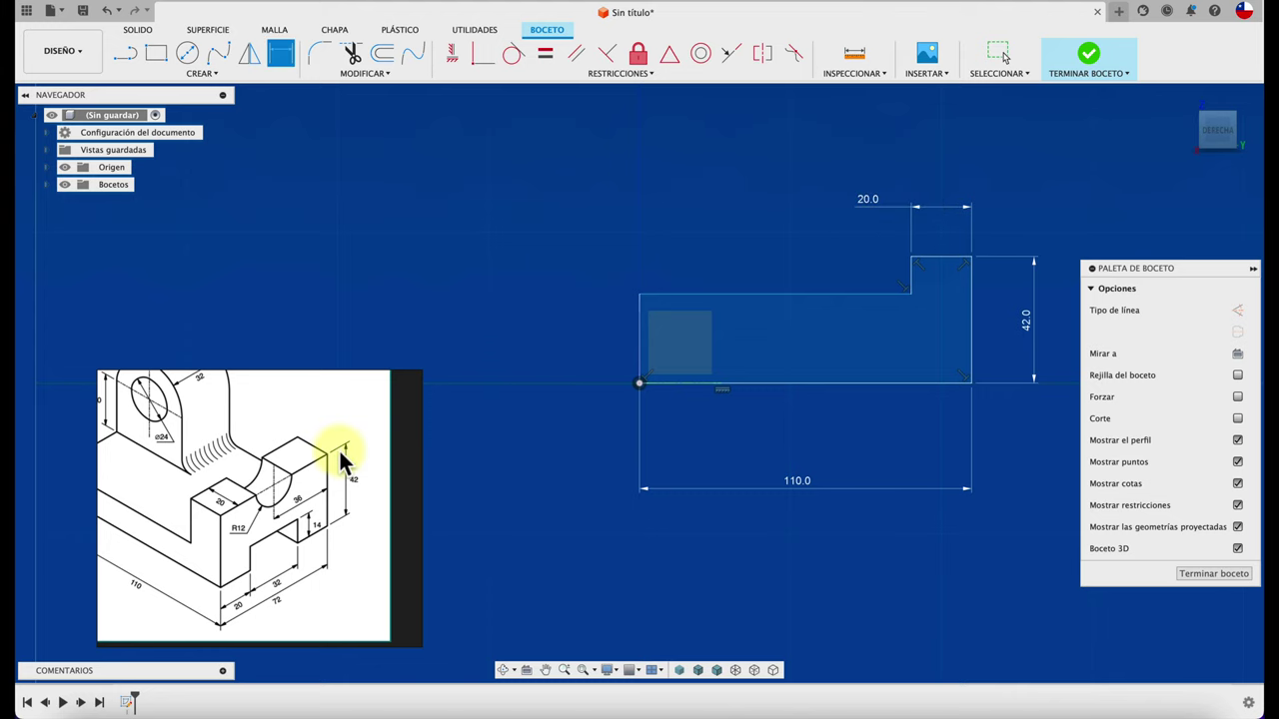
{"action": "scroll", "coordinate": [359, 535], "scroll_direction": "left", "scroll_amount": 3}
{"action": "scroll", "coordinate": [358, 534], "scroll_direction": "down", "scroll_amount": 2}
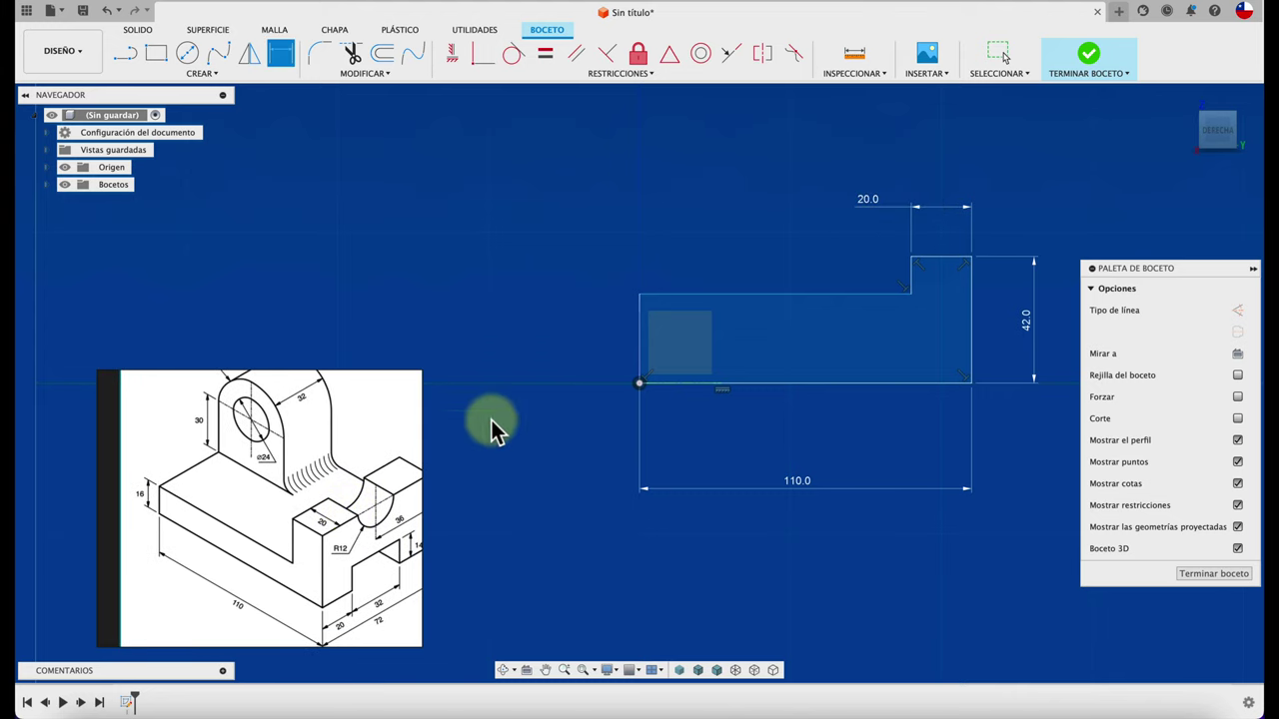
{"action": "left_click", "coordinate": [641, 352]}
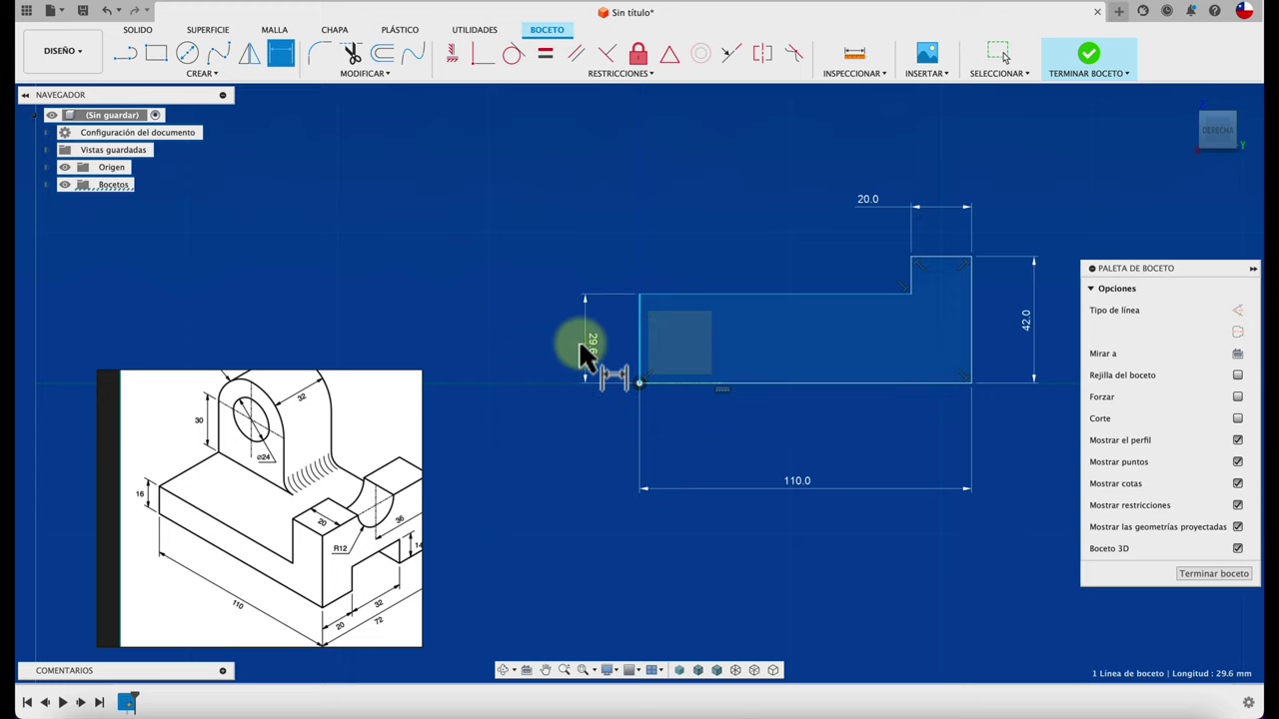
{"action": "left_click", "coordinate": [576, 343]}
{"action": "type", "text": "16"}
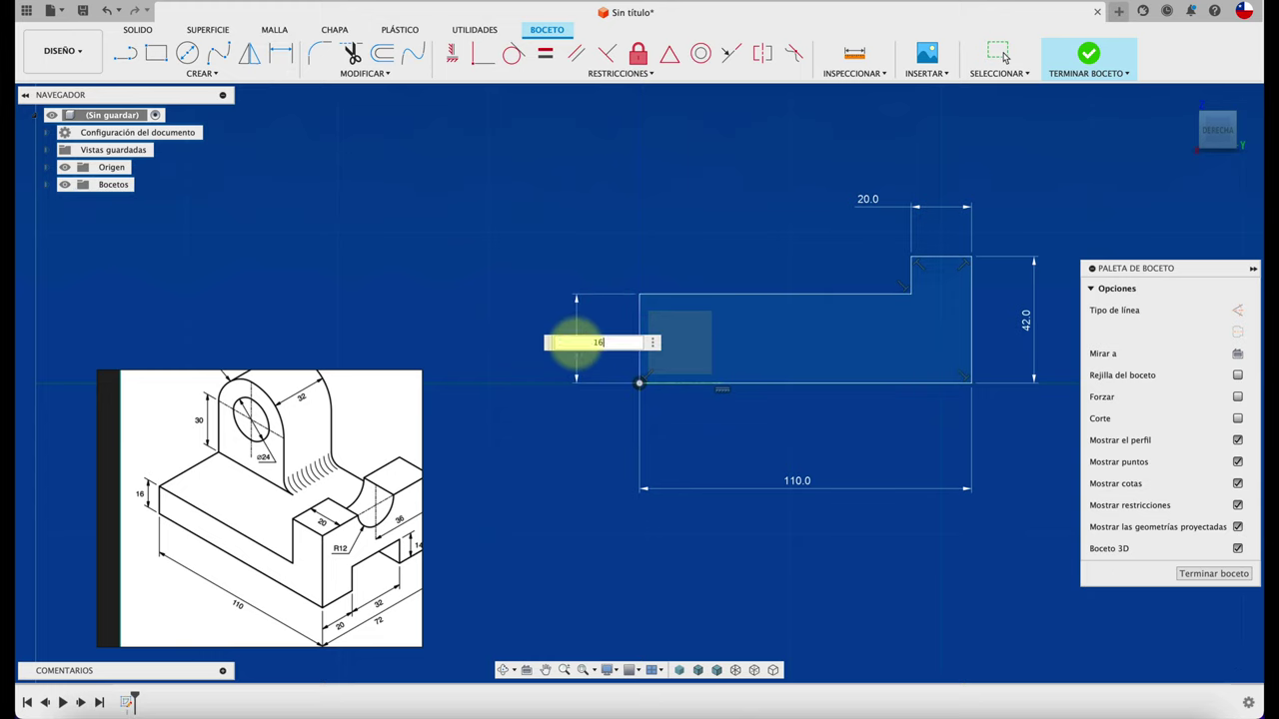
{"action": "key", "text": "Return"}
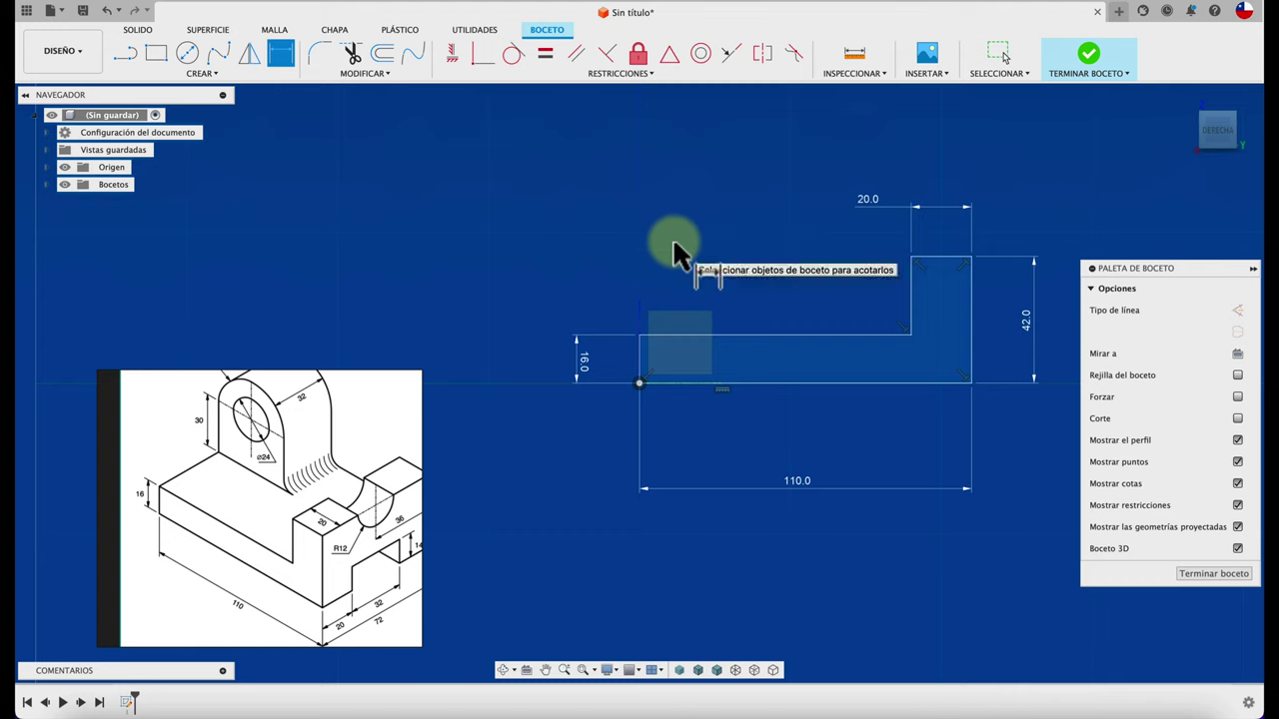
{"action": "scroll", "coordinate": [270, 494], "scroll_direction": "down", "scroll_amount": 3}
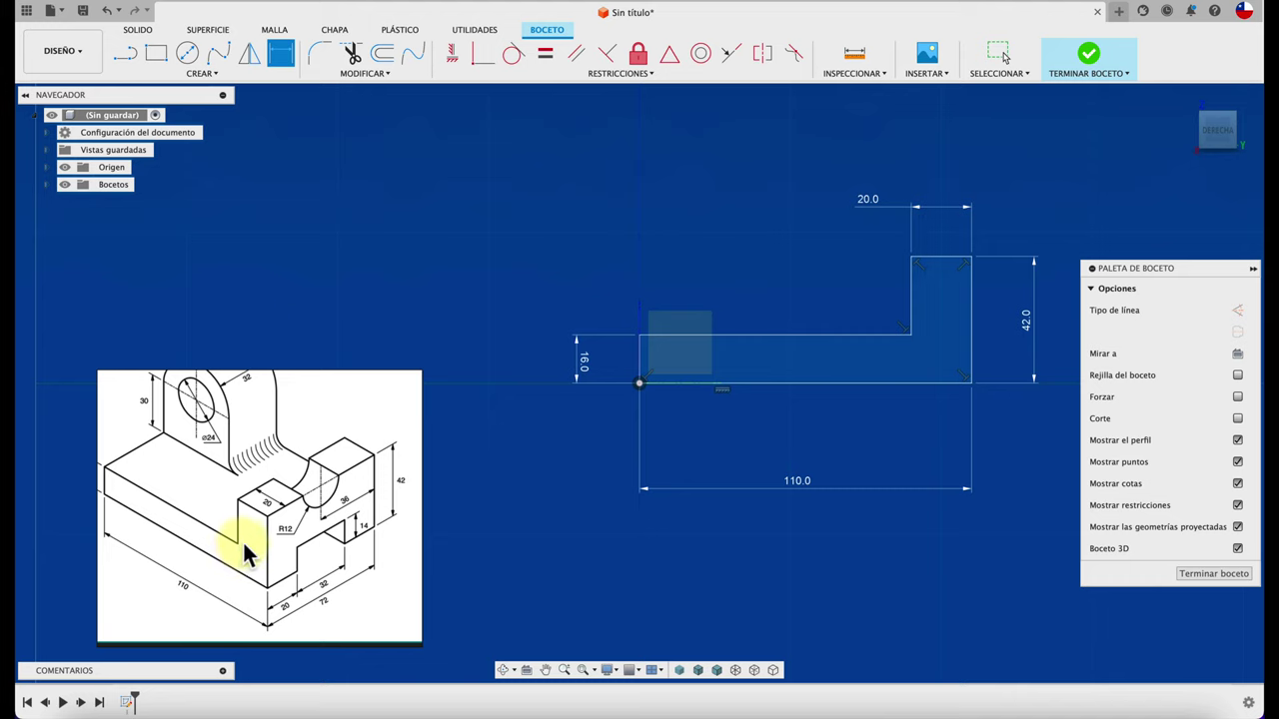
- Finish the sketch and start extruding the L profile into a solid
{"action": "left_click", "coordinate": [1088, 60]}
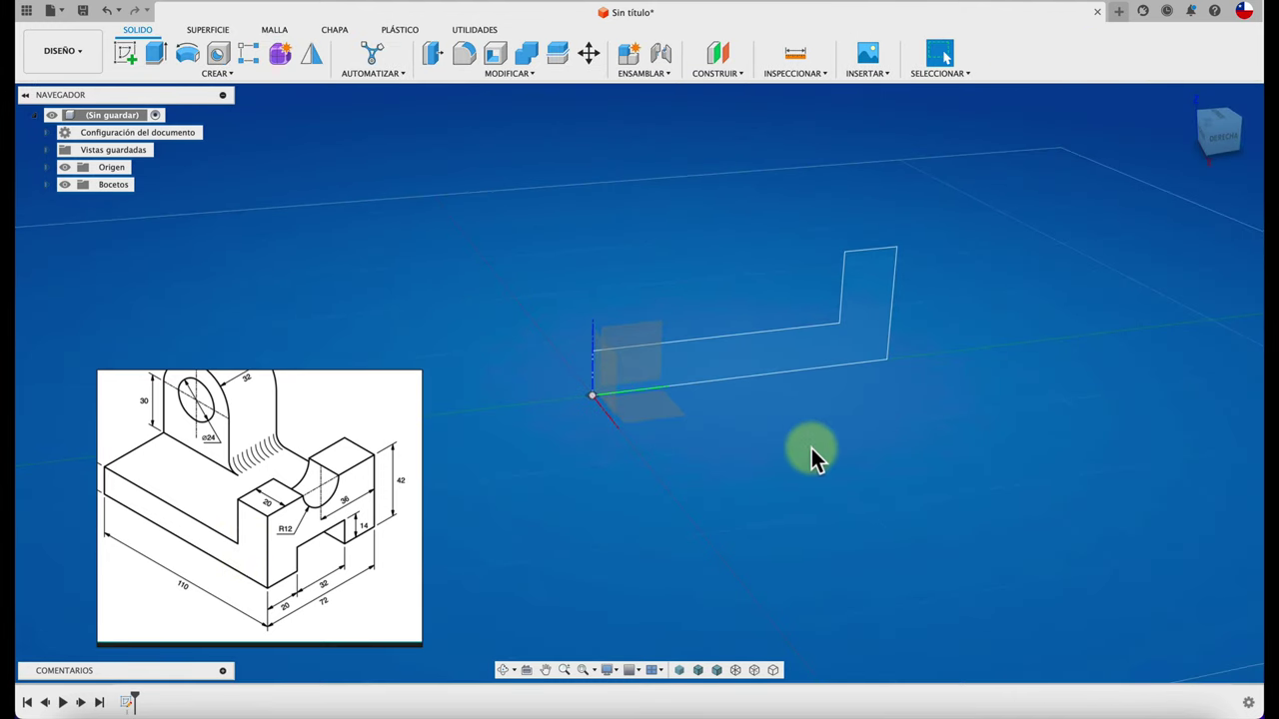
{"action": "middle_click_drag", "start_coordinate": [811, 447], "coordinate": [829, 452], "text": "shift"}
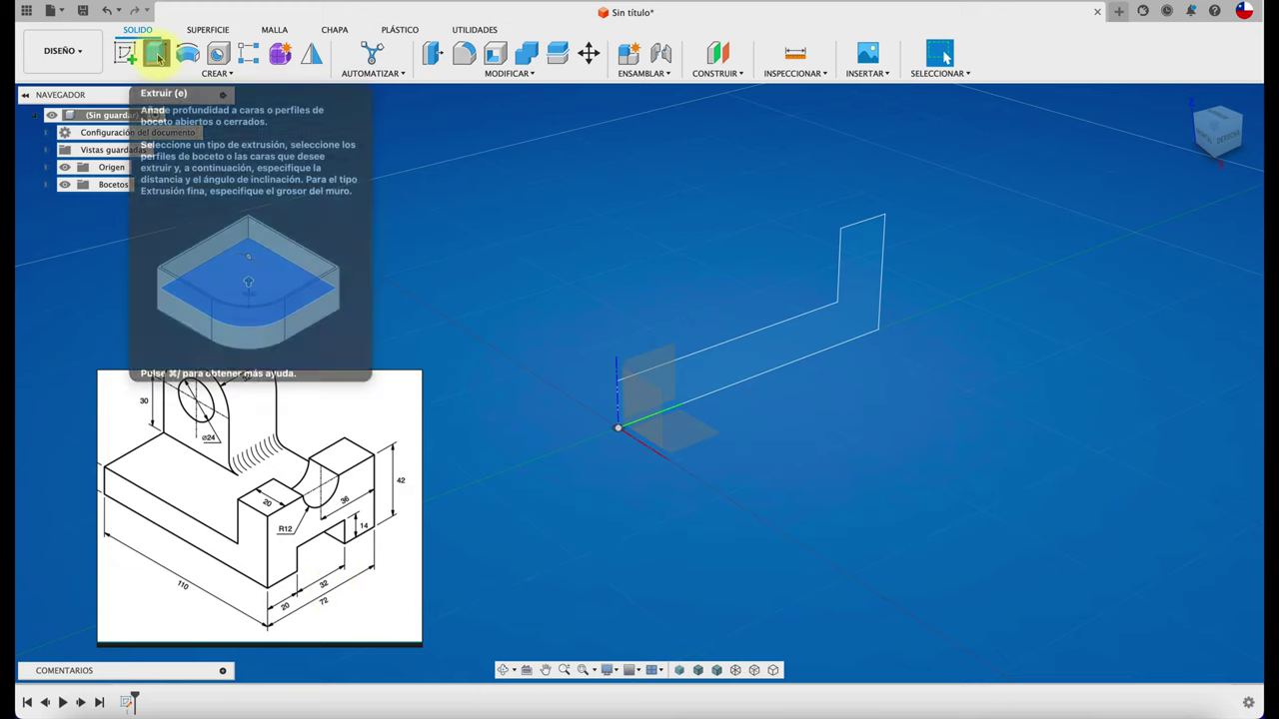
{"action": "left_click", "coordinate": [158, 62]}
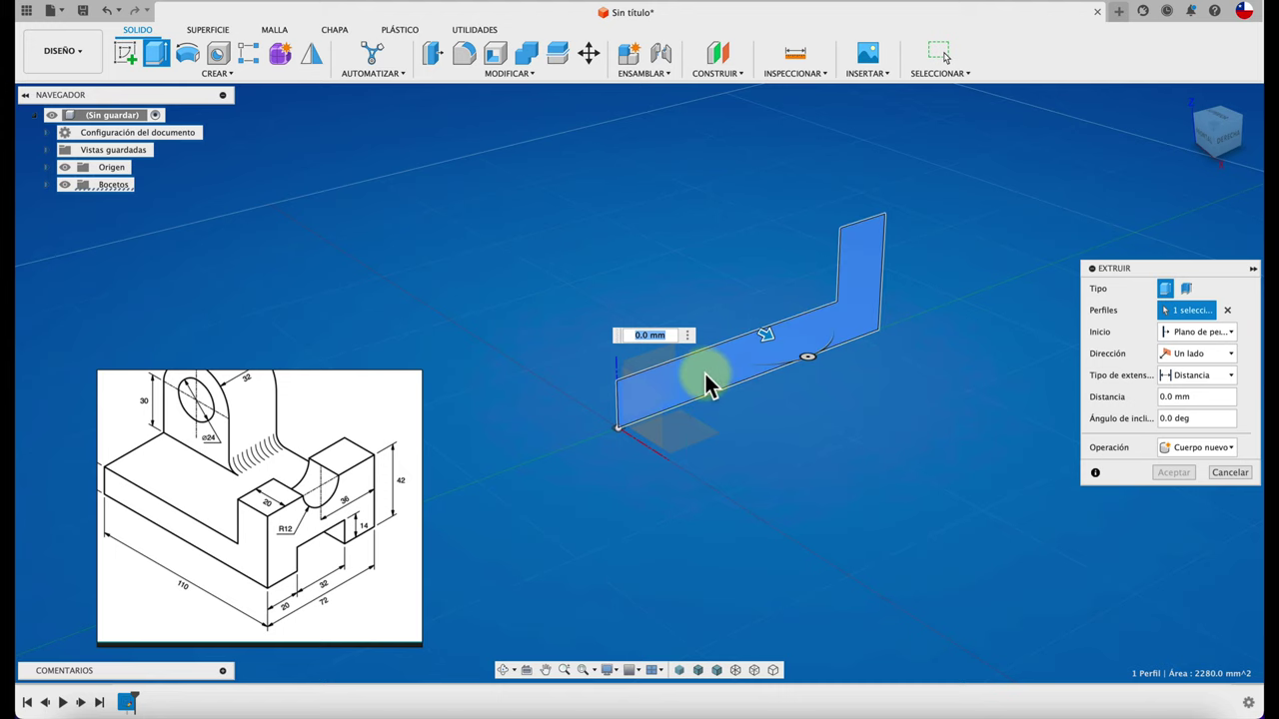
{"action": "left_click_drag", "start_coordinate": [769, 336], "coordinate": [912, 471]}
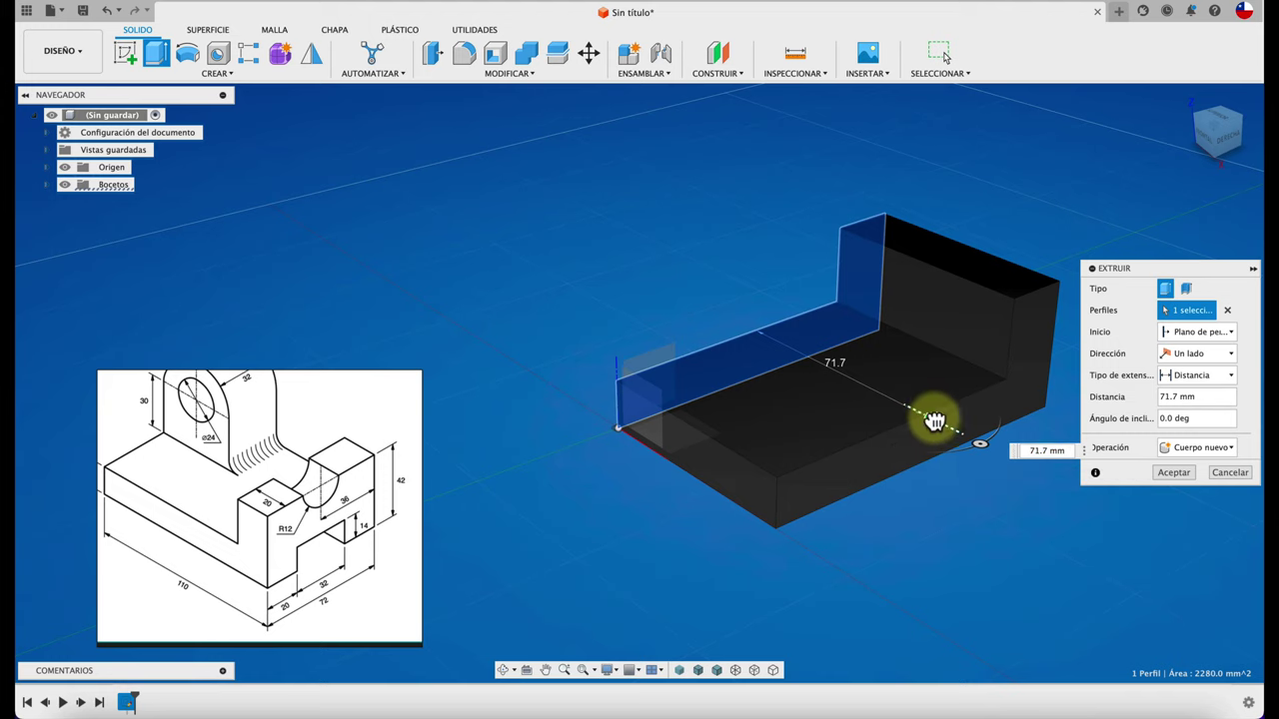
{"action": "mouse_move", "coordinate": [932, 423]}
{"action": "left_mouse_down"}
{"action": "mouse_move", "coordinate": [933, 434]}
{"action": "mouse_move", "coordinate": [587, 235]}
{"action": "mouse_move", "coordinate": [902, 440]}
{"action": "left_mouse_up"}
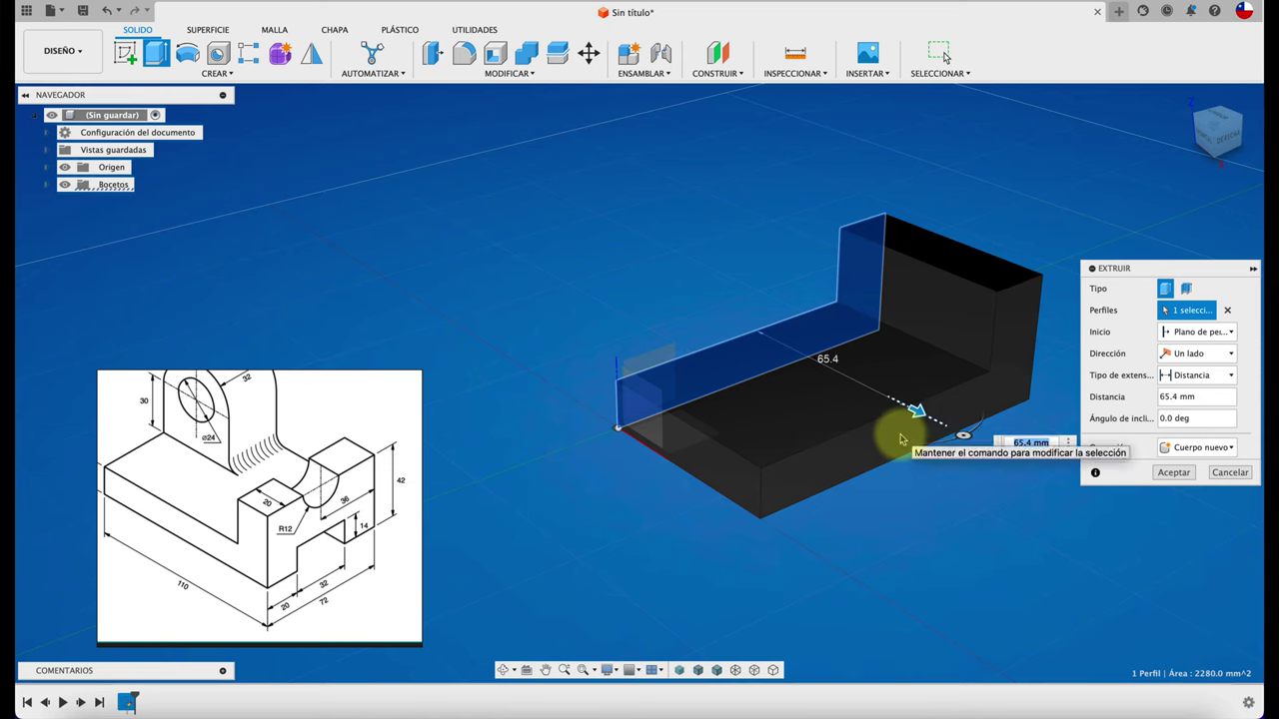
- Extrude it 72 mm symmetrically, measured as total width, as a new body
{"action": "type", "text": "72"}
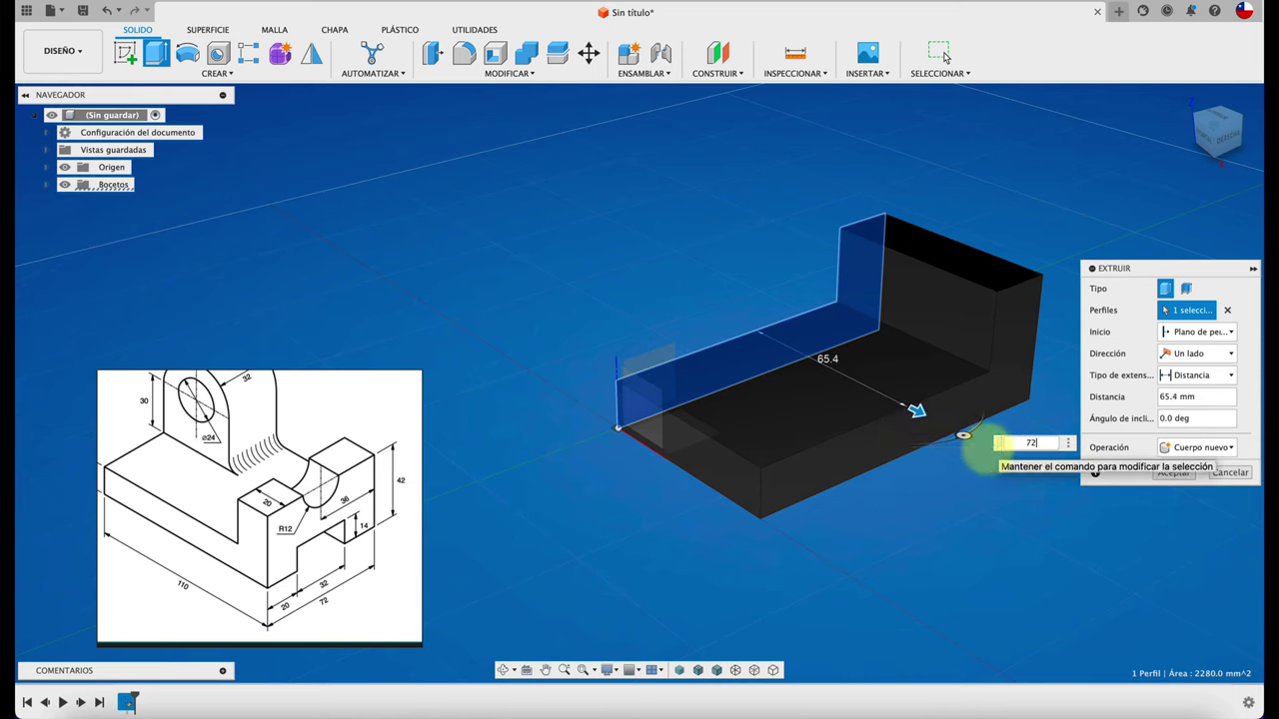
{"action": "left_click_drag", "start_coordinate": [1159, 268], "coordinate": [543, 115]}
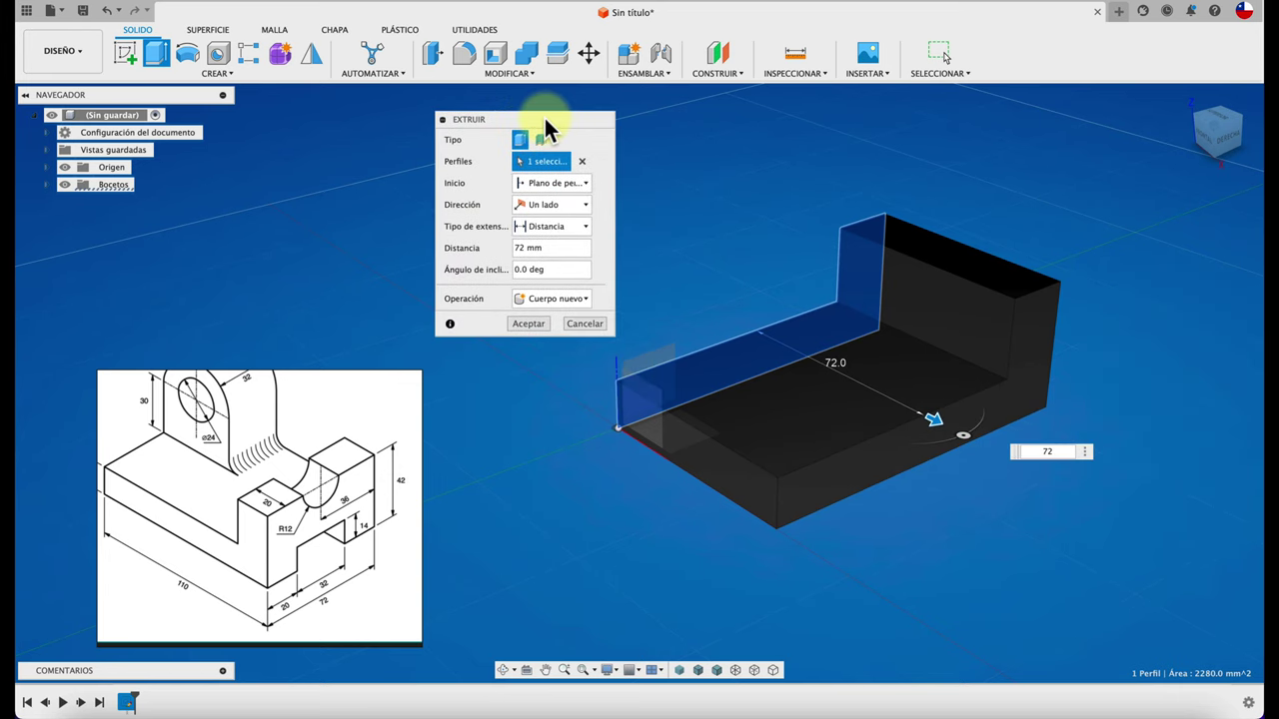
{"action": "left_click", "coordinate": [574, 205]}
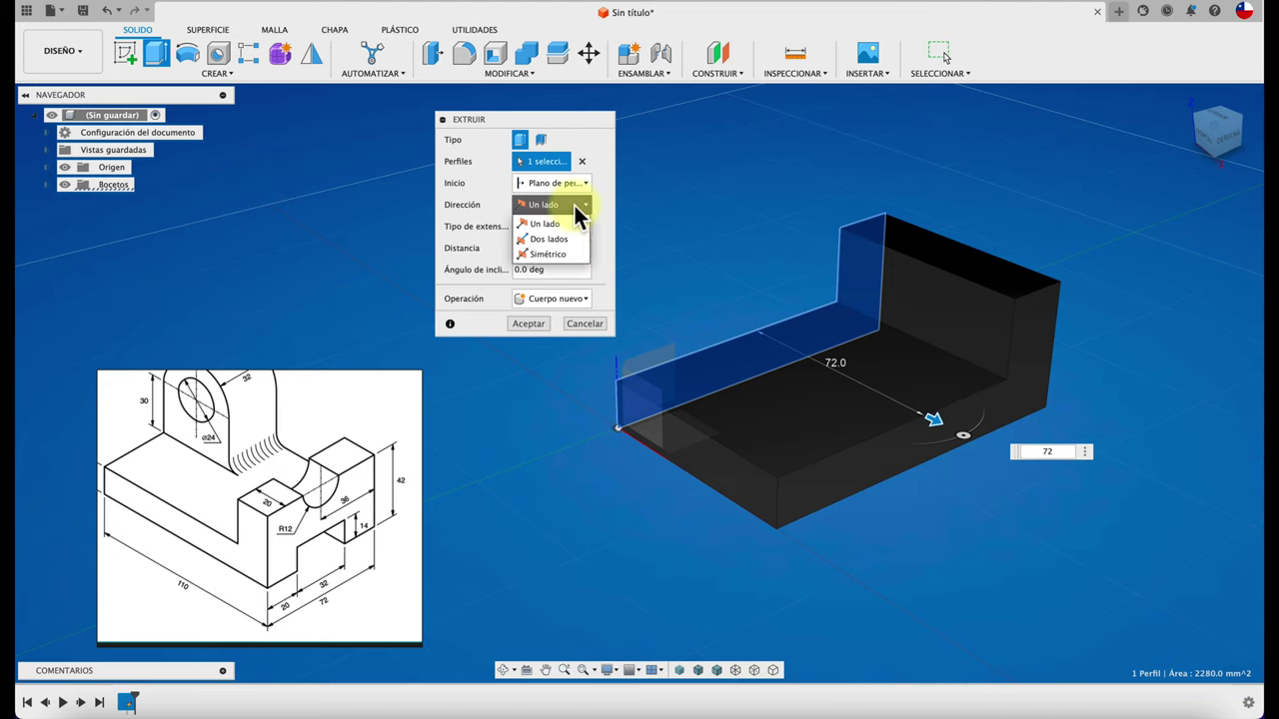
{"action": "left_click", "coordinate": [547, 254]}
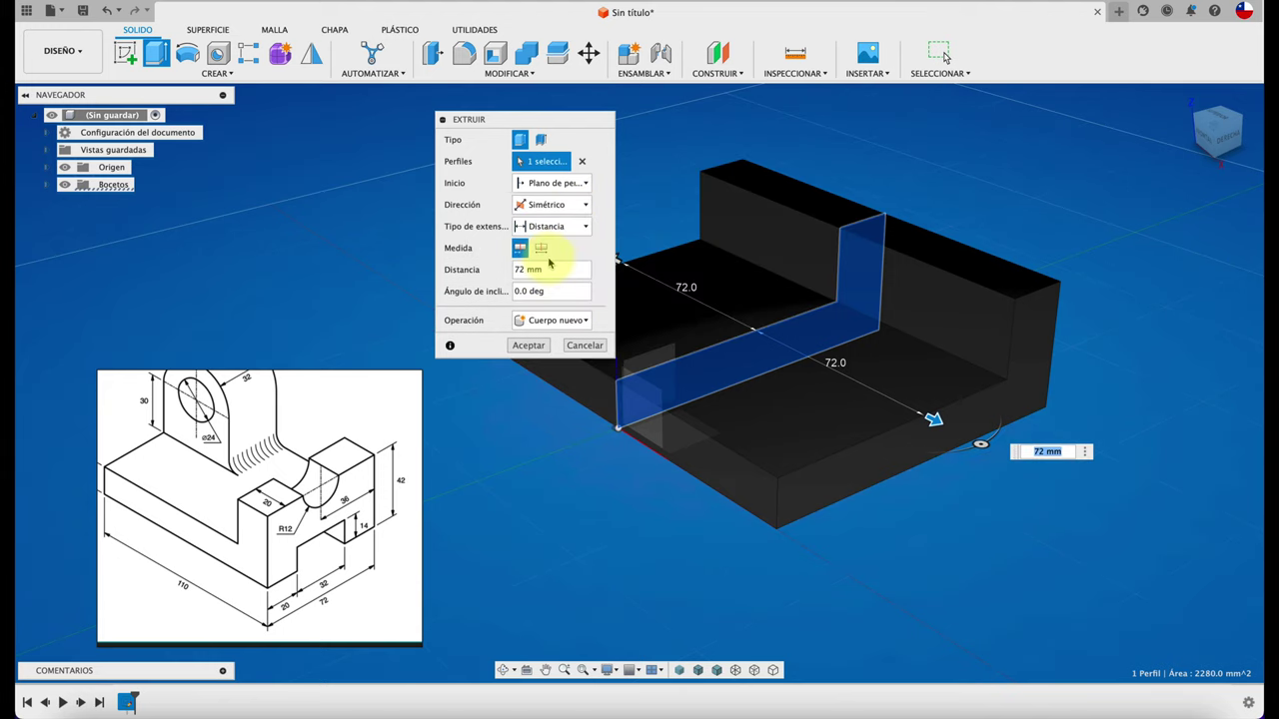
{"action": "left_click", "coordinate": [540, 250]}
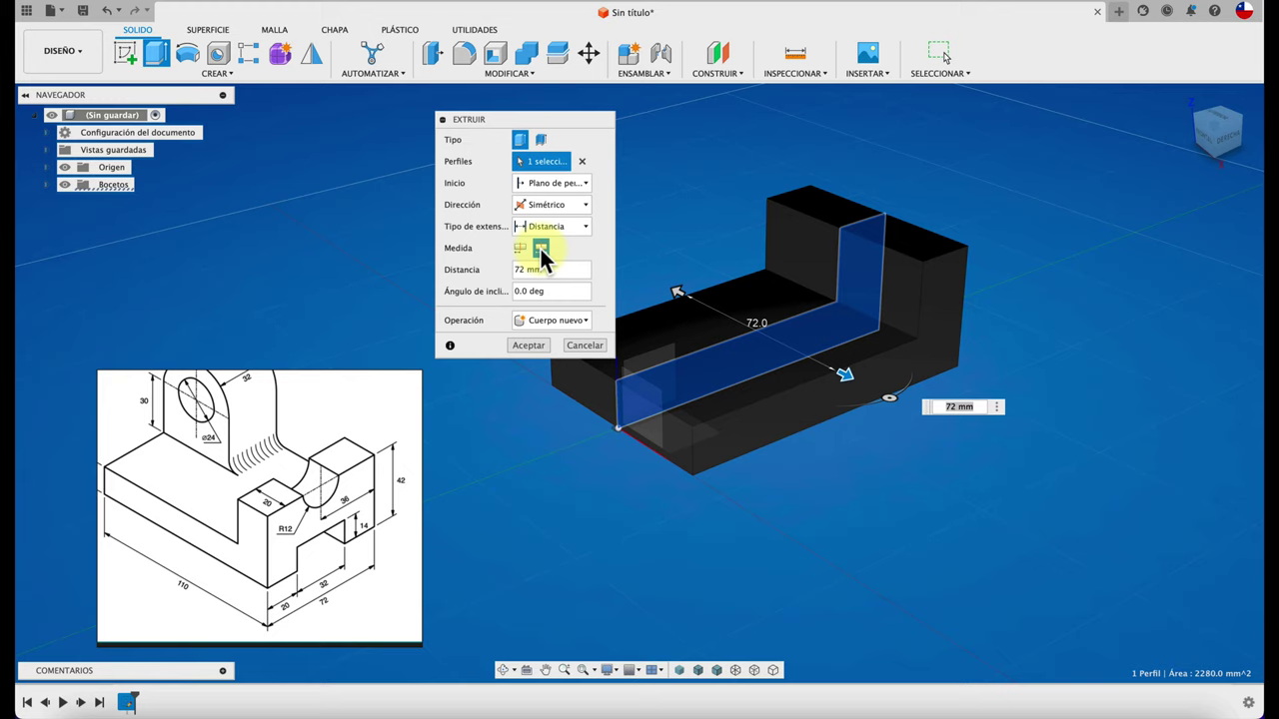
{"action": "left_click", "coordinate": [524, 350]}
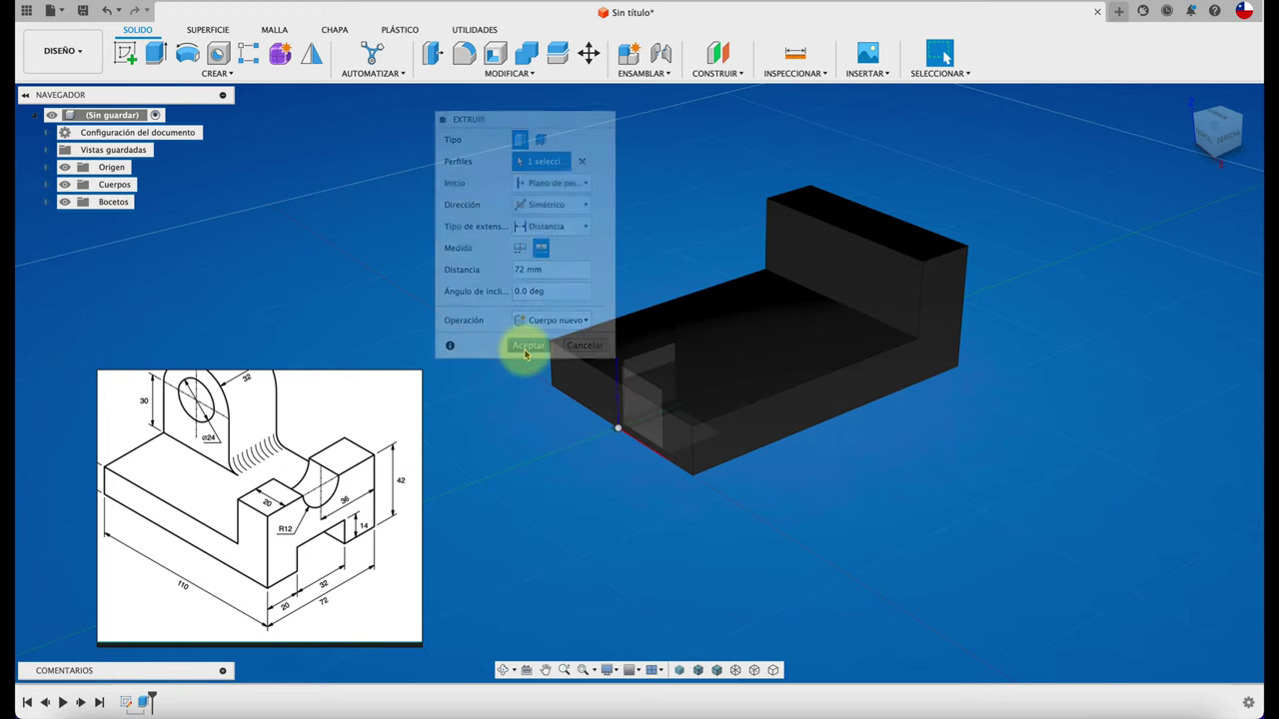
{"action": "middle_click_drag", "start_coordinate": [535, 245], "coordinate": [535, 241], "text": "shift"}
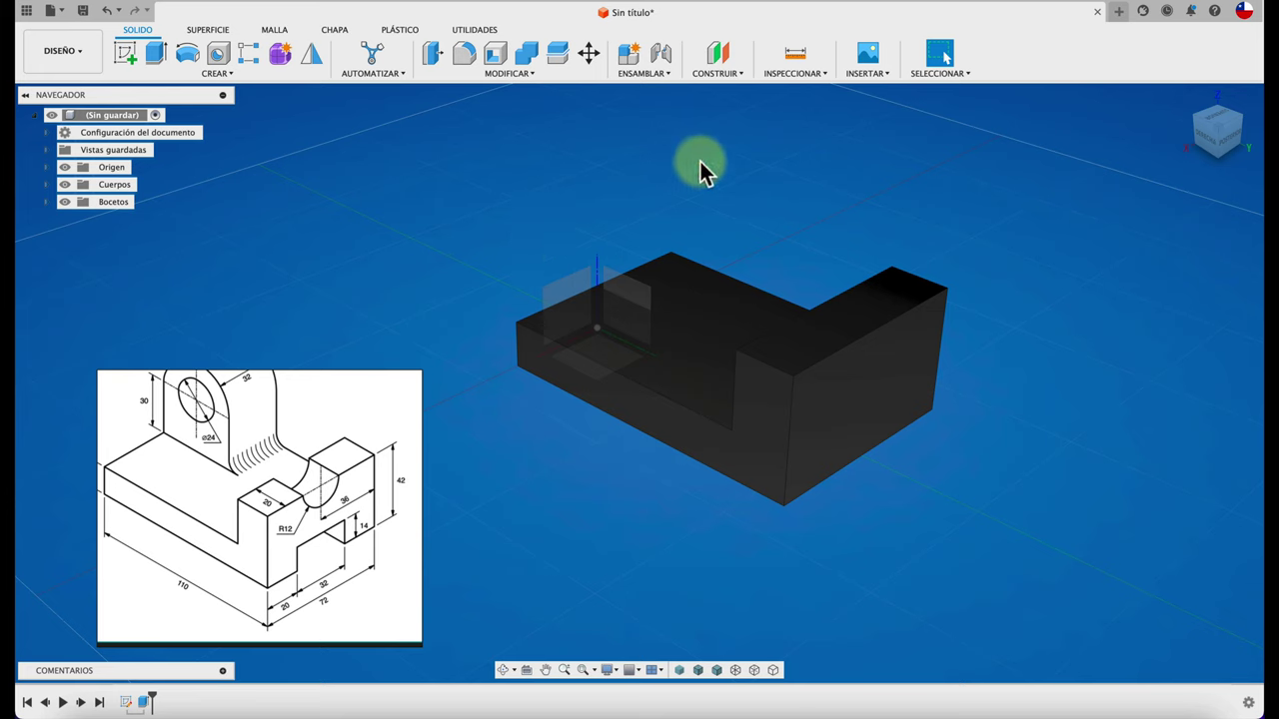
{"action": "left_click", "coordinate": [785, 69]}
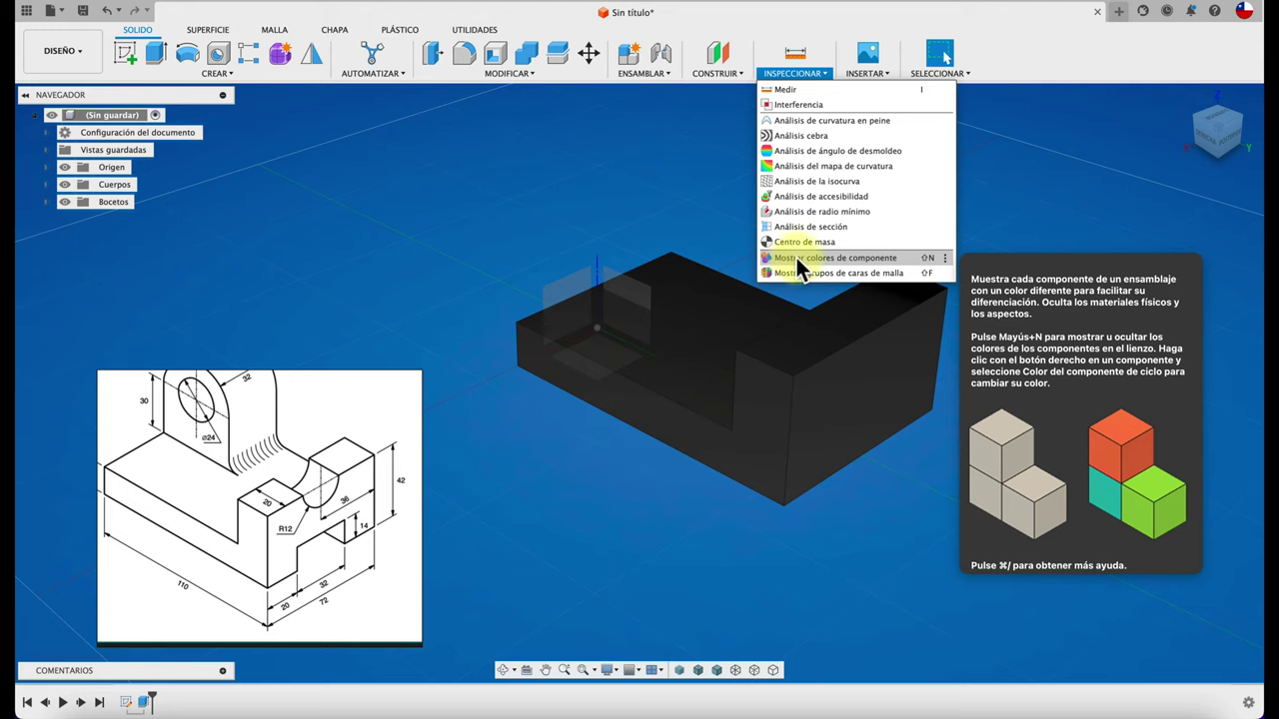
- Turn on Display Component Colors so the body shows magenta, then orbit slightly
{"action": "left_click", "coordinate": [796, 258]}
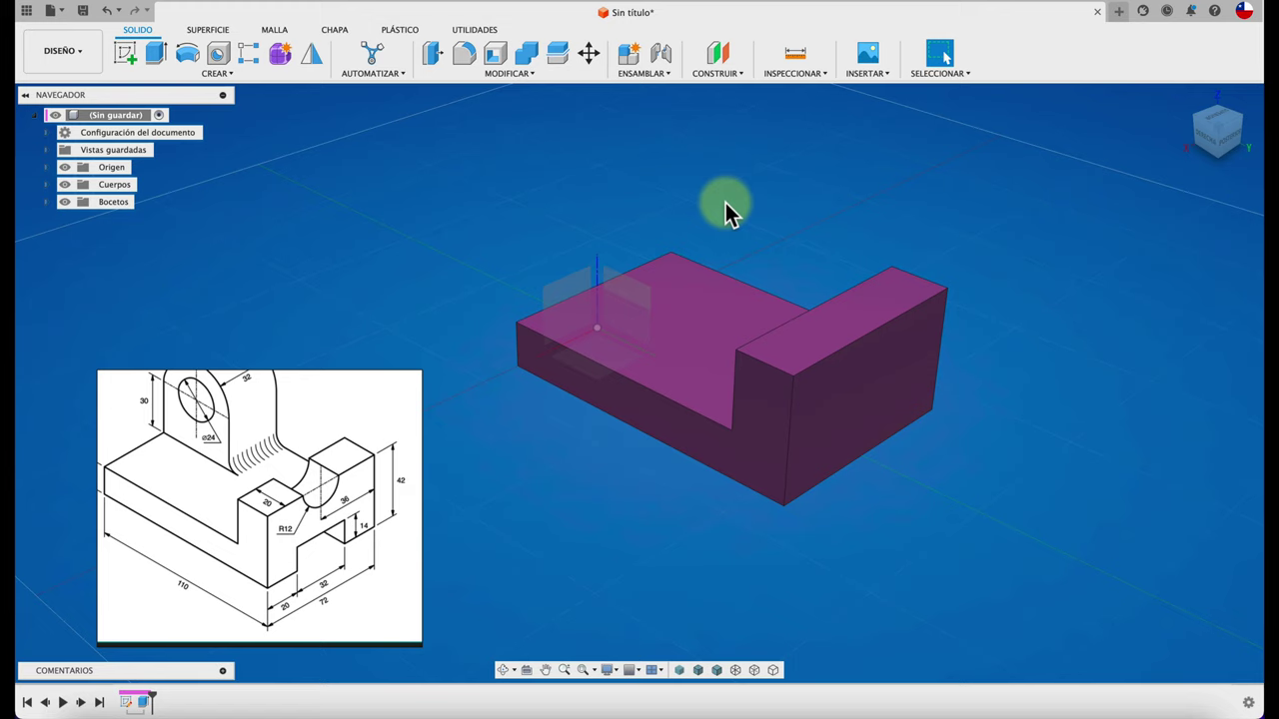
{"action": "middle_click_drag", "start_coordinate": [725, 199], "coordinate": [545, 471], "text": "shift"}
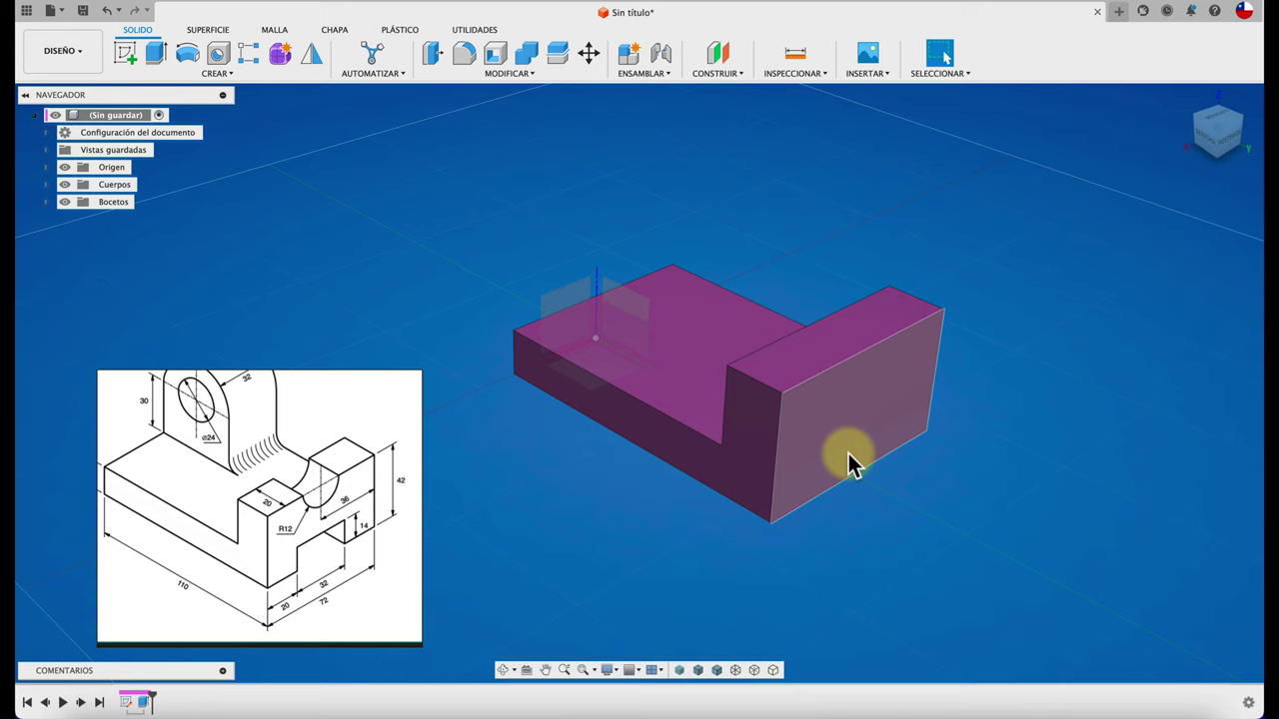
{"action": "middle_click_drag", "start_coordinate": [386, 344], "coordinate": [383, 298], "text": "shift"}
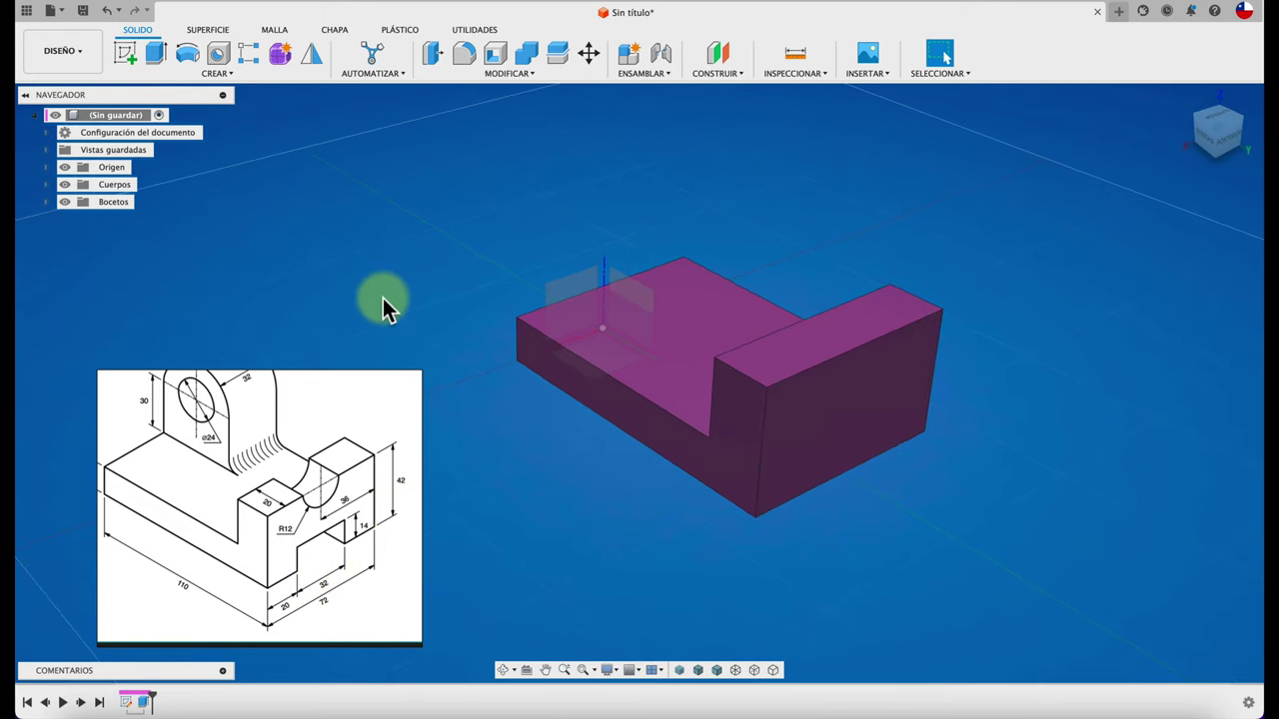
- Start a sketch on the body's right end face and draw a two-point rectangle
{"action": "left_click", "coordinate": [131, 58]}
{"action": "left_click", "coordinate": [788, 408]}
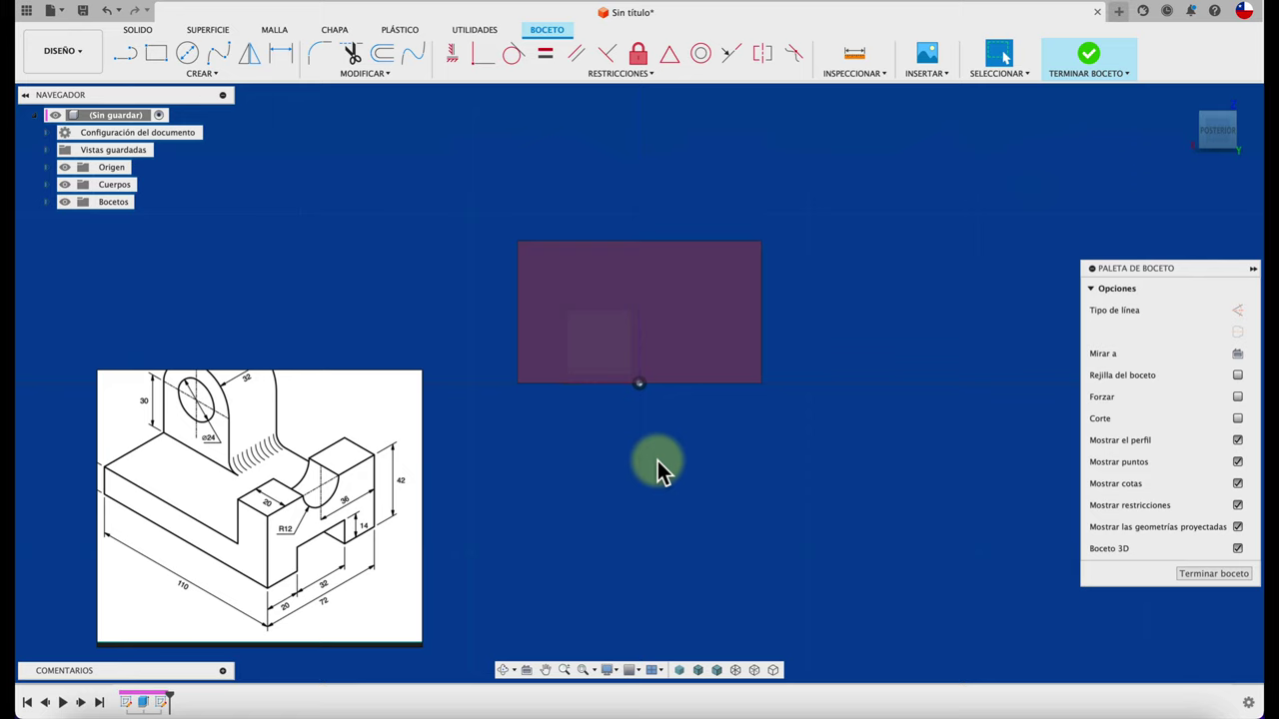
{"action": "left_click", "coordinate": [155, 55]}
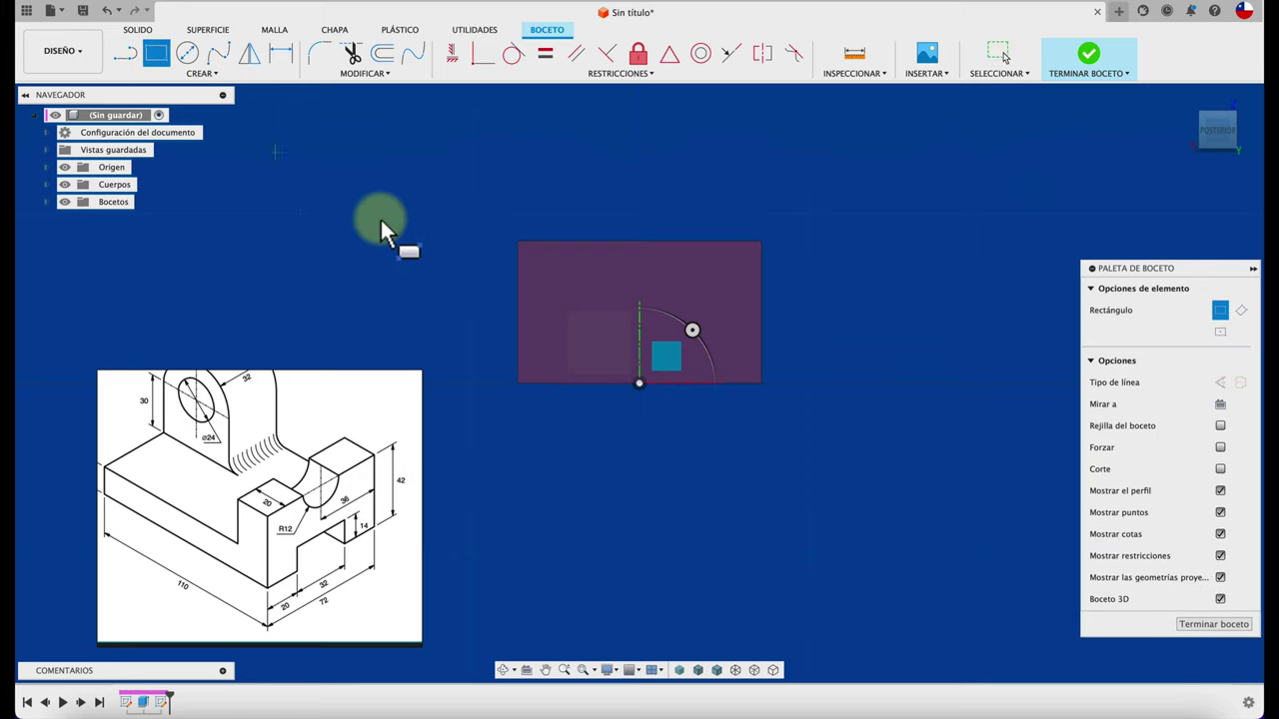
{"action": "left_click", "coordinate": [577, 383]}
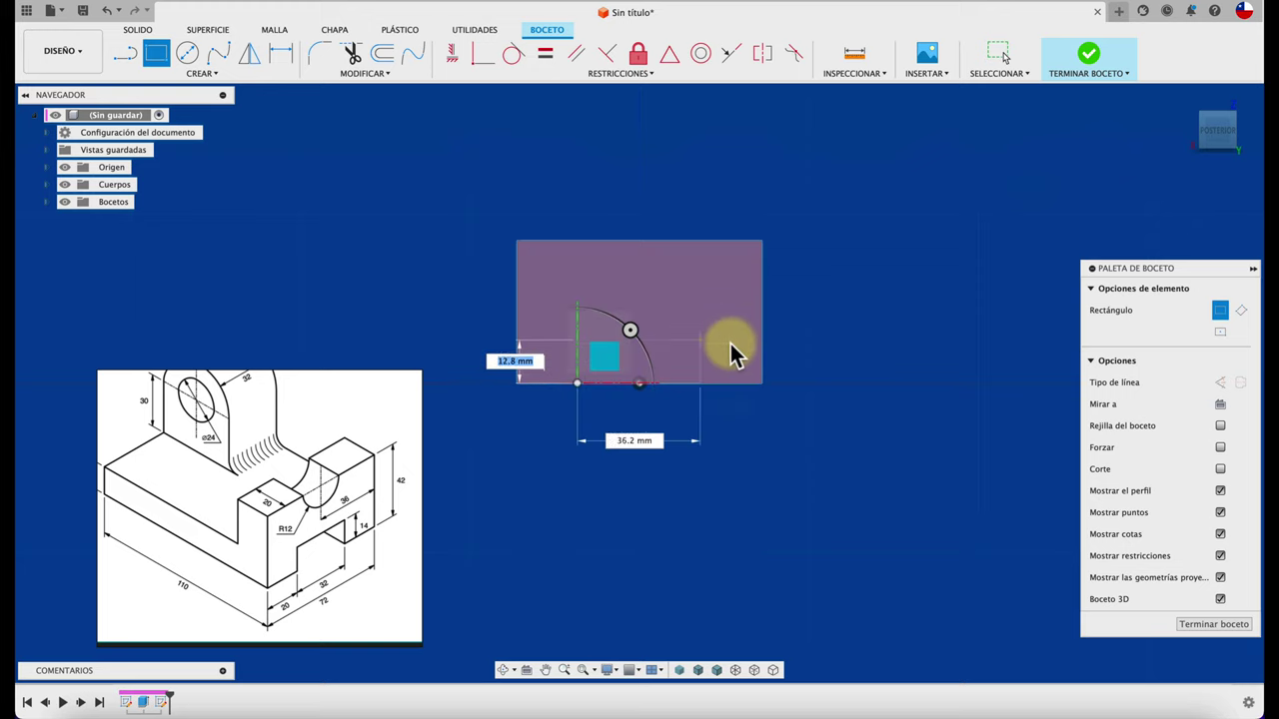
{"action": "left_click", "coordinate": [708, 317]}
{"action": "key", "text": "Escape"}
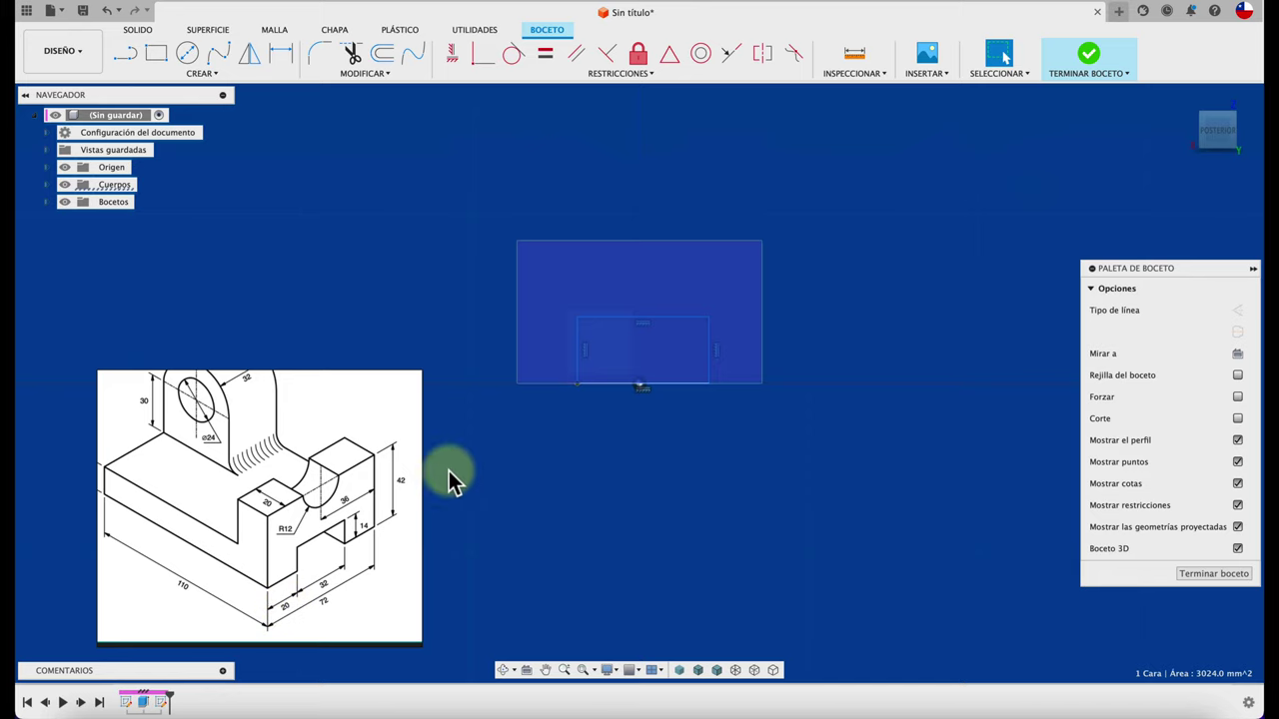
- Dimension the rectangle 20 mm from the face's left edge and 32 mm wide
{"action": "key", "text": "d"}
{"action": "left_click", "coordinate": [576, 345]}
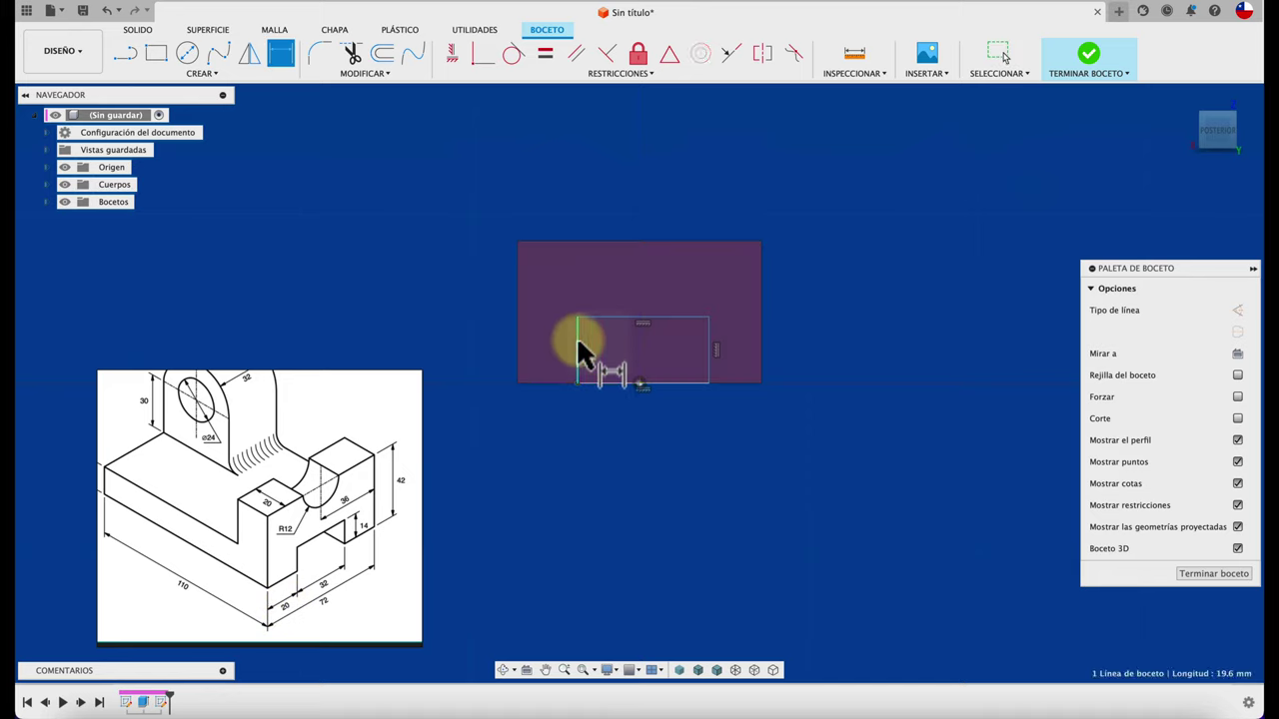
{"action": "left_click", "coordinate": [517, 359]}
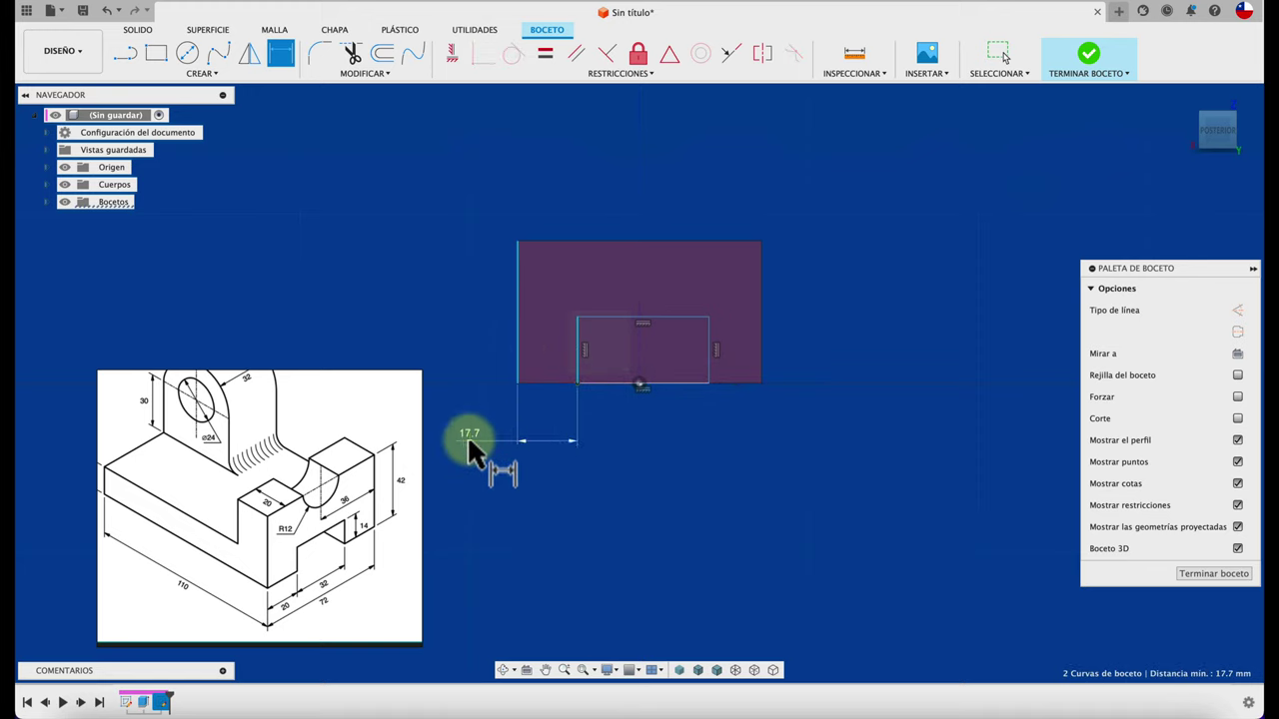
{"action": "left_click", "coordinate": [468, 443]}
{"action": "type", "text": "20"}
{"action": "key", "text": "Return"}
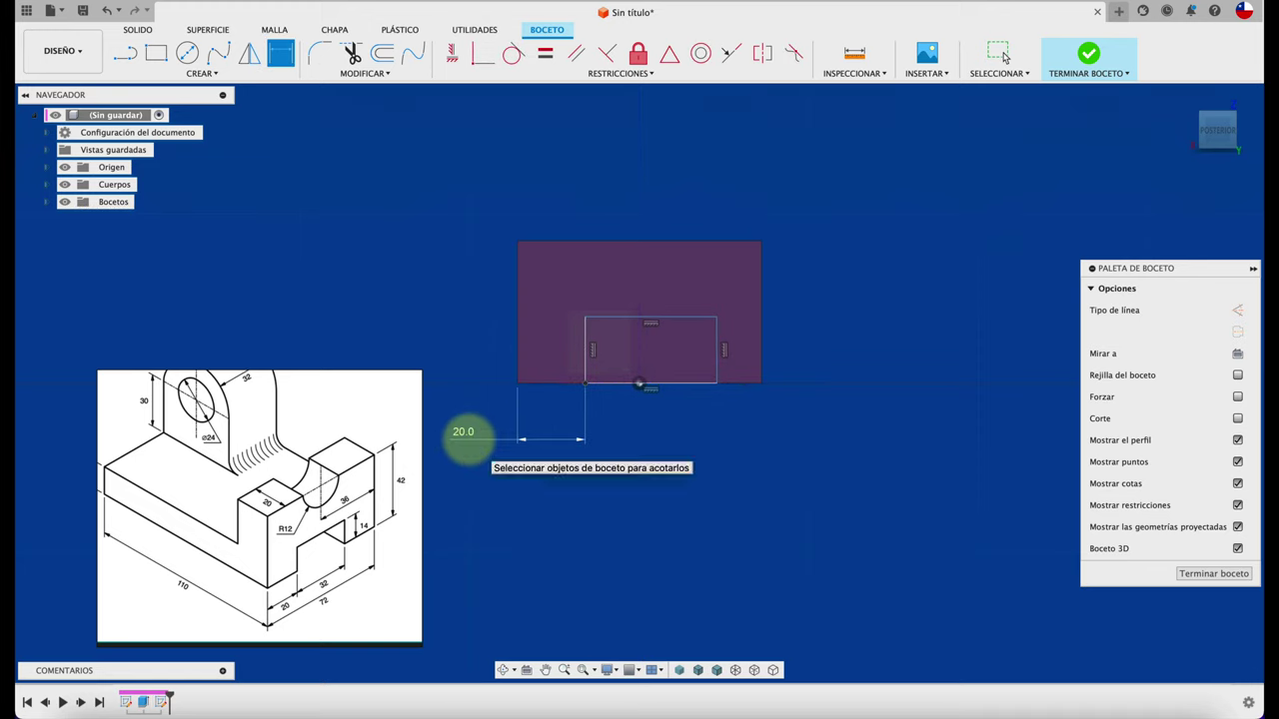
{"action": "left_click", "coordinate": [629, 318]}
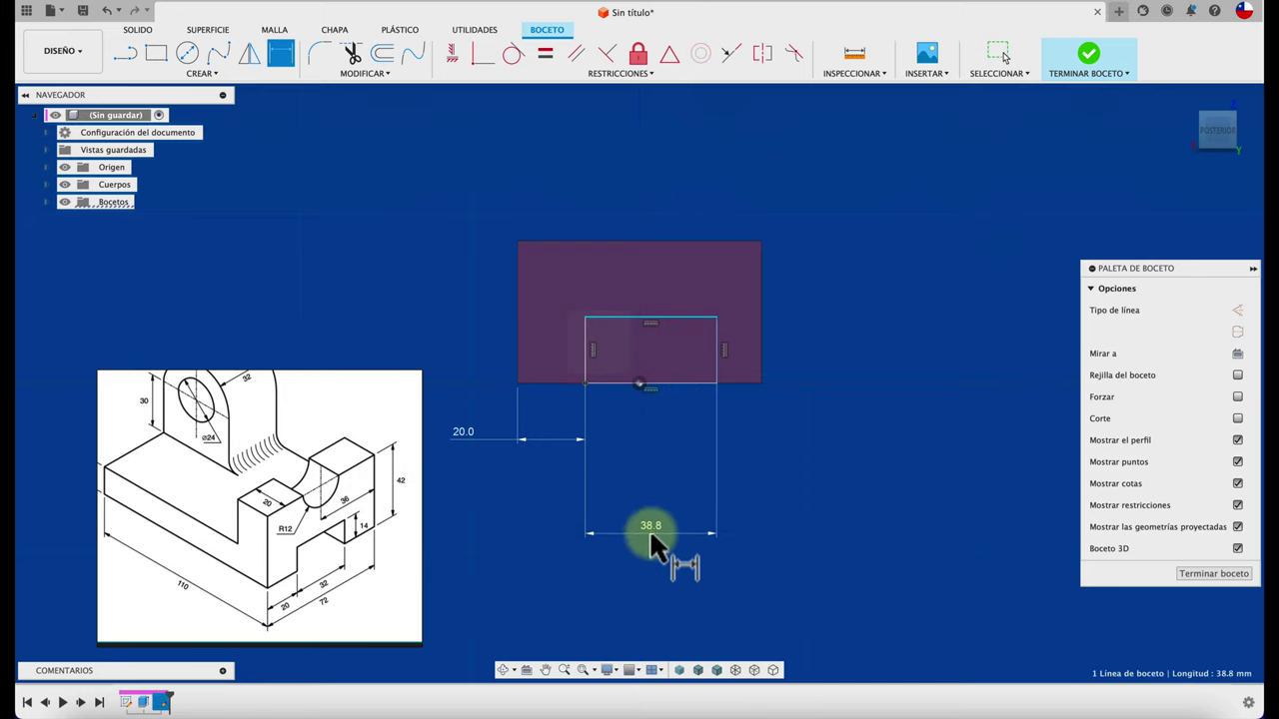
{"action": "left_click", "coordinate": [649, 533]}
{"action": "type", "text": "32"}
{"action": "key", "text": "Return"}
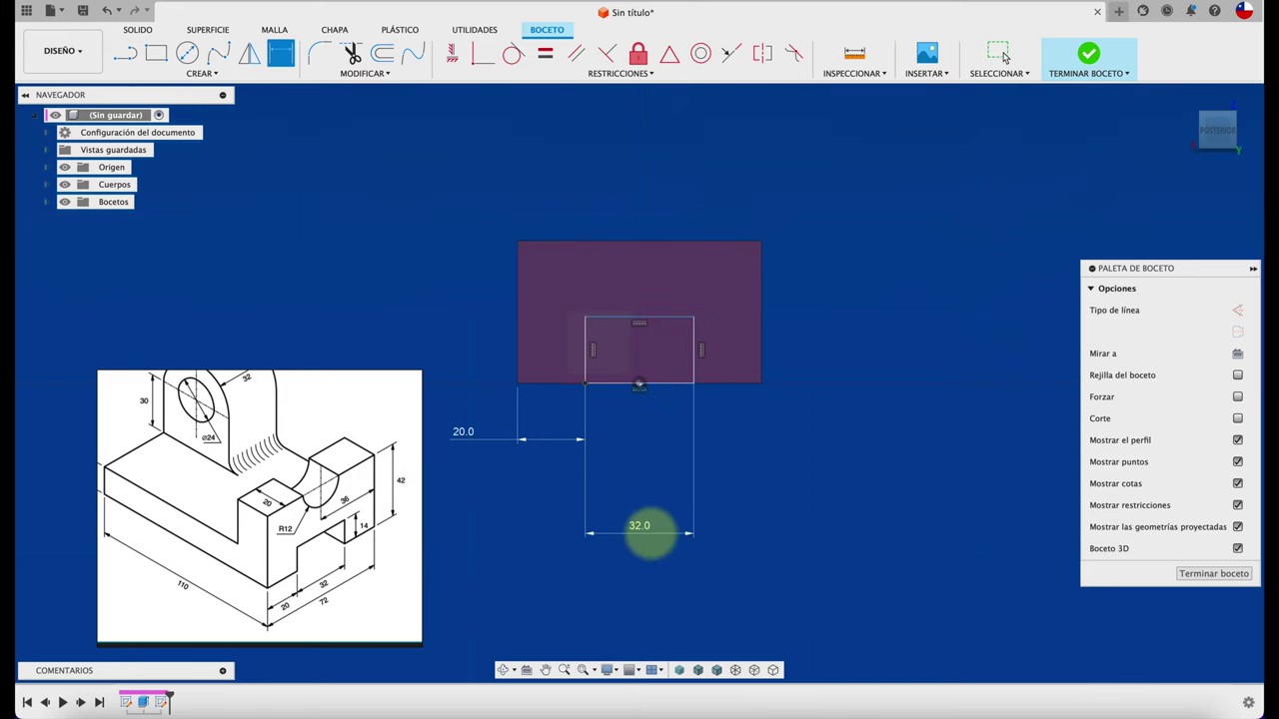
- Set the rectangle's height to 14 mm and finish the sketch
{"action": "left_click", "coordinate": [586, 358]}
{"action": "left_click", "coordinate": [470, 360]}
{"action": "type", "text": "14"}
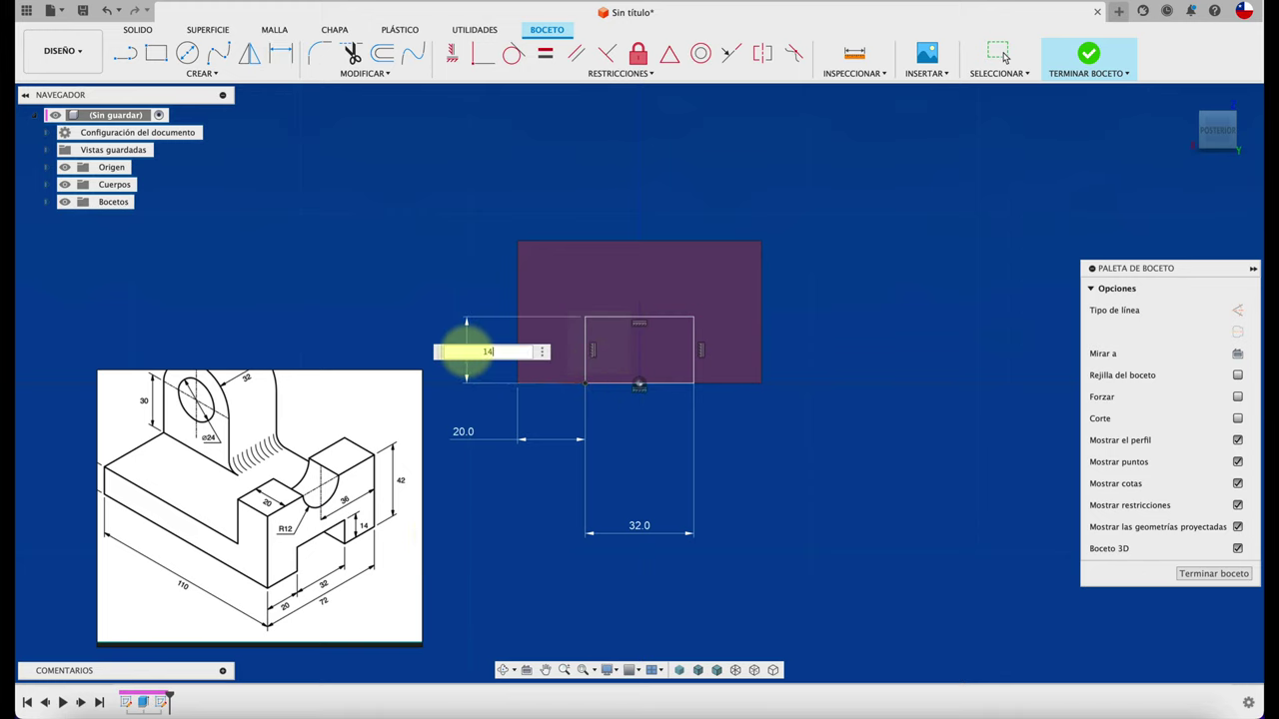
{"action": "key", "text": "Return"}
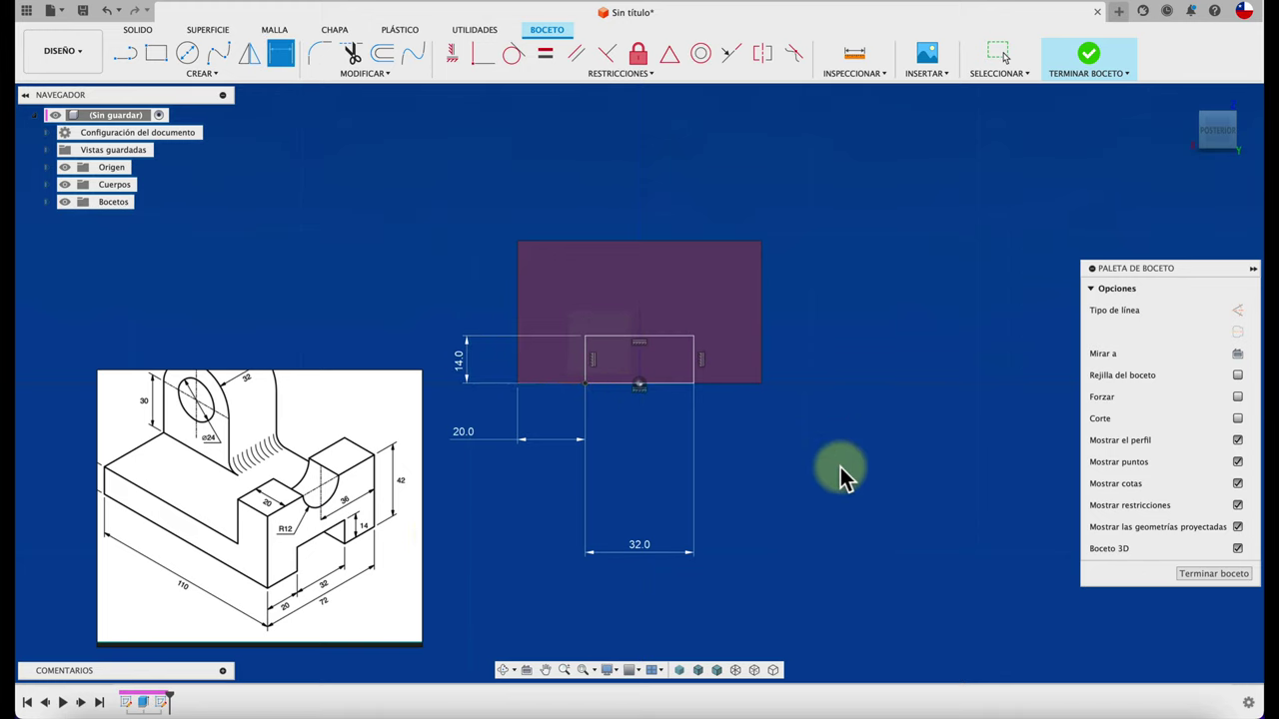
{"action": "left_click", "coordinate": [1089, 55]}
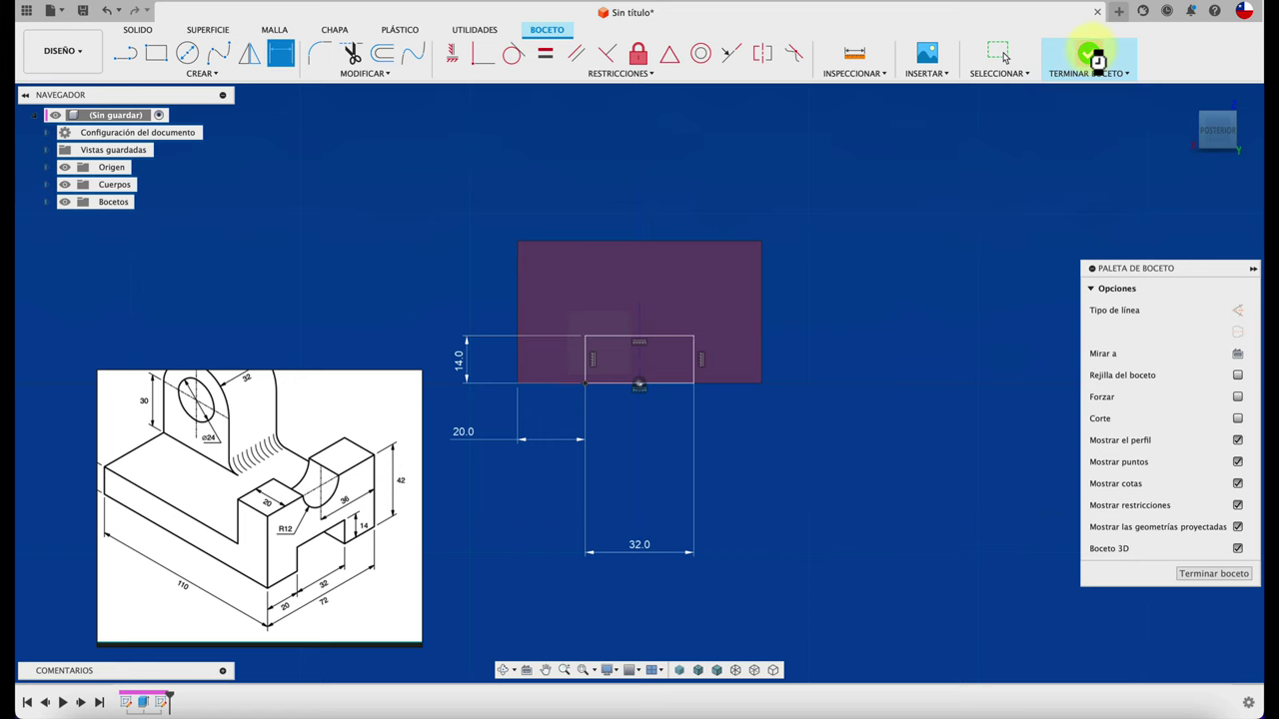
- Extrude the rectangle back through the whole body as a Cut to form the notch
{"action": "key", "text": "e"}
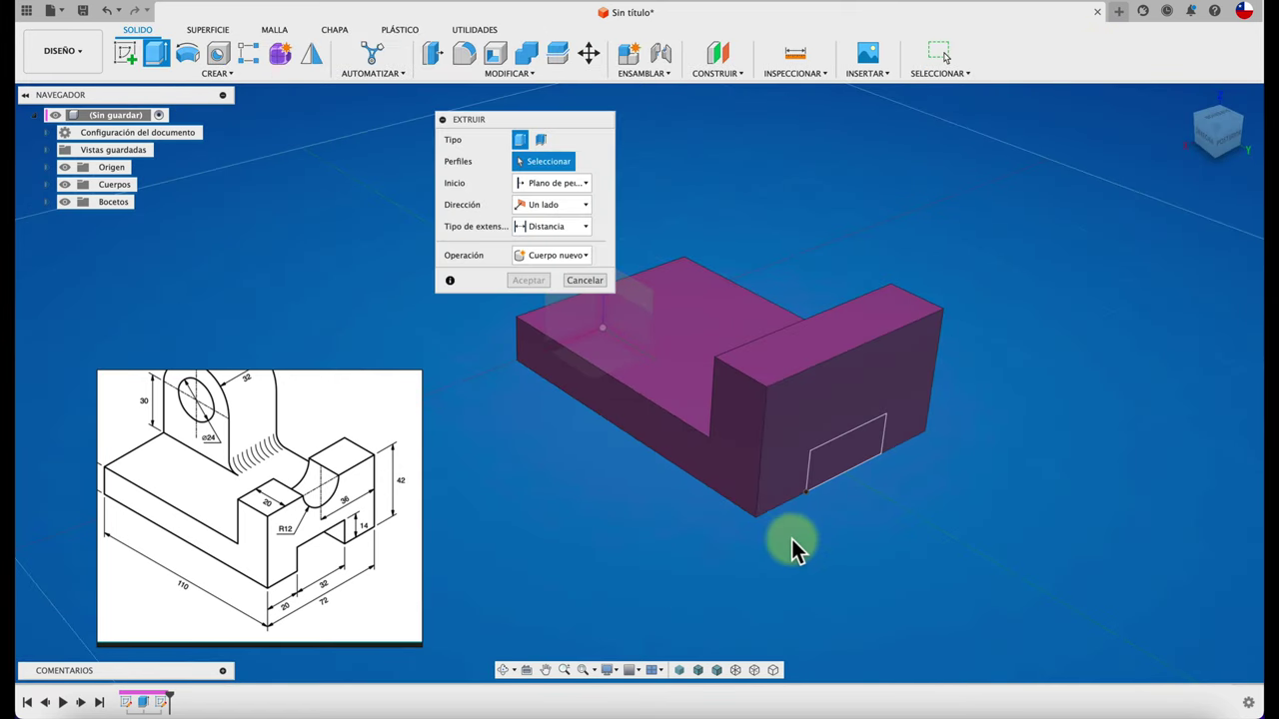
{"action": "left_click", "coordinate": [854, 463]}
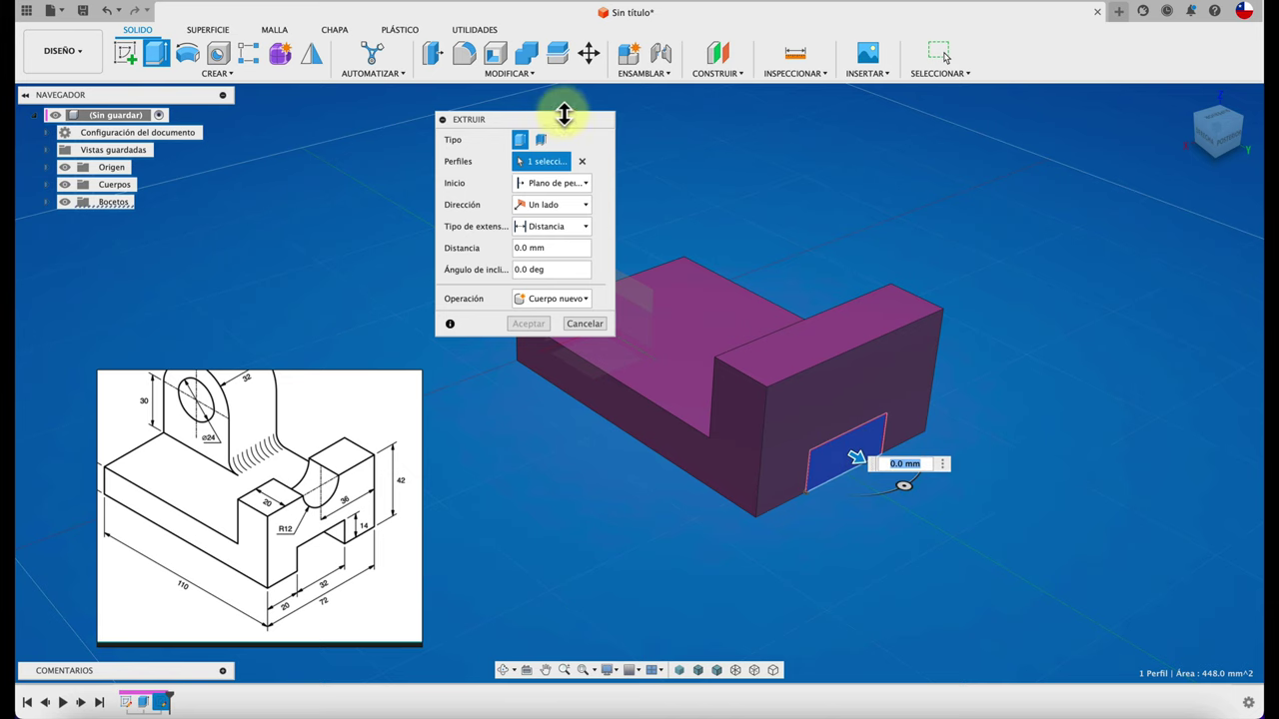
{"action": "left_click_drag", "start_coordinate": [562, 112], "coordinate": [893, 140]}
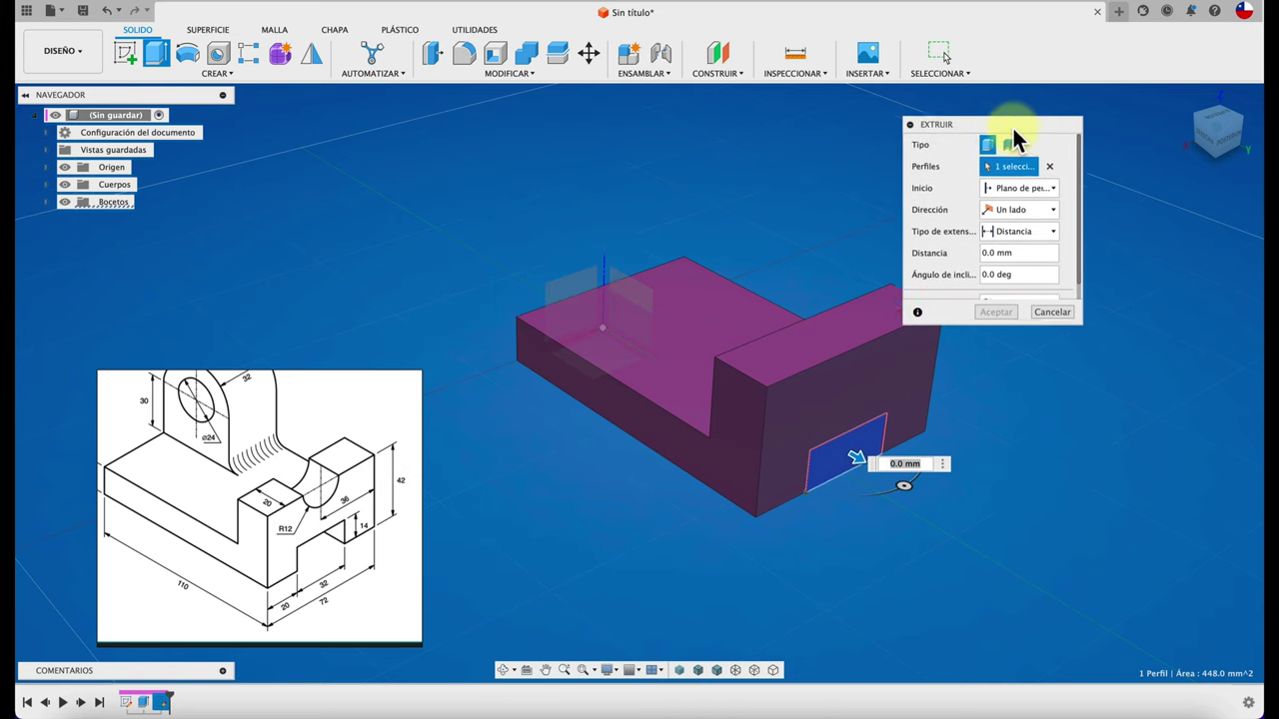
{"action": "left_click_drag", "start_coordinate": [527, 141], "coordinate": [1061, 130]}
{"action": "left_click_drag", "start_coordinate": [859, 468], "coordinate": [452, 188]}
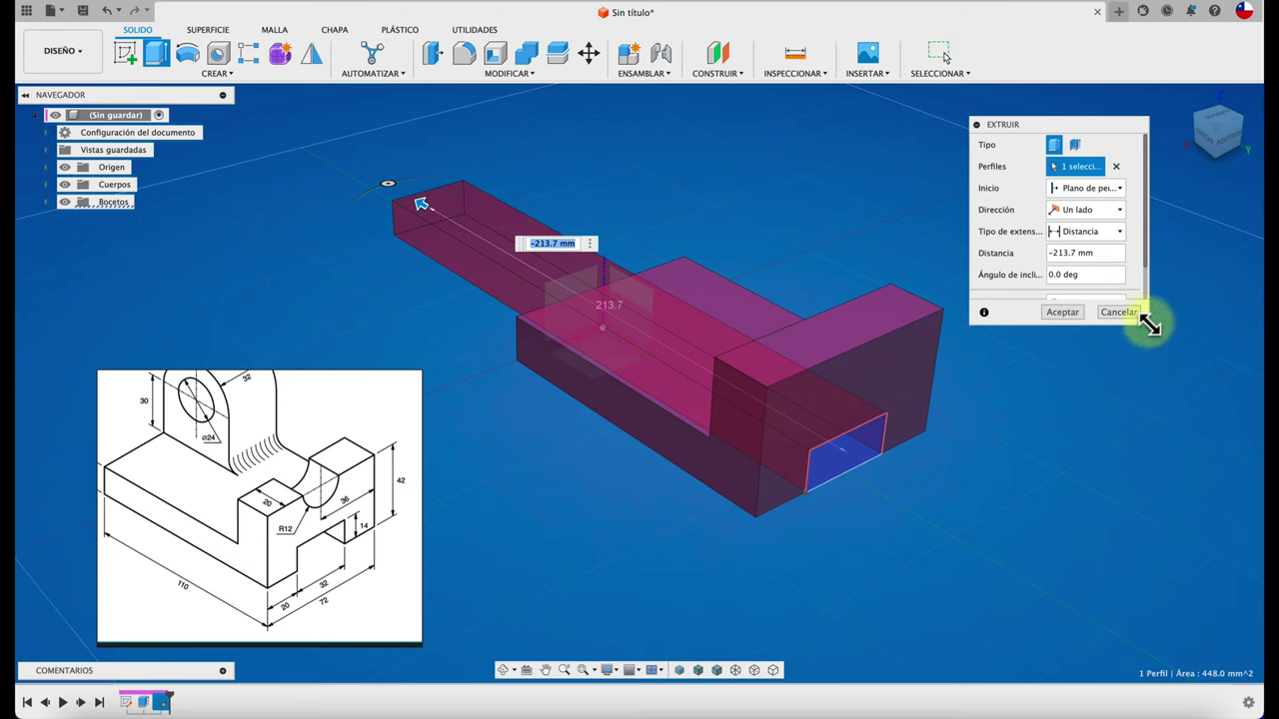
{"action": "mouse_move", "coordinate": [1149, 323]}
{"action": "left_mouse_down"}
{"action": "mouse_move", "coordinate": [1169, 449]}
{"action": "mouse_move", "coordinate": [1182, 439]}
{"action": "left_mouse_up"}
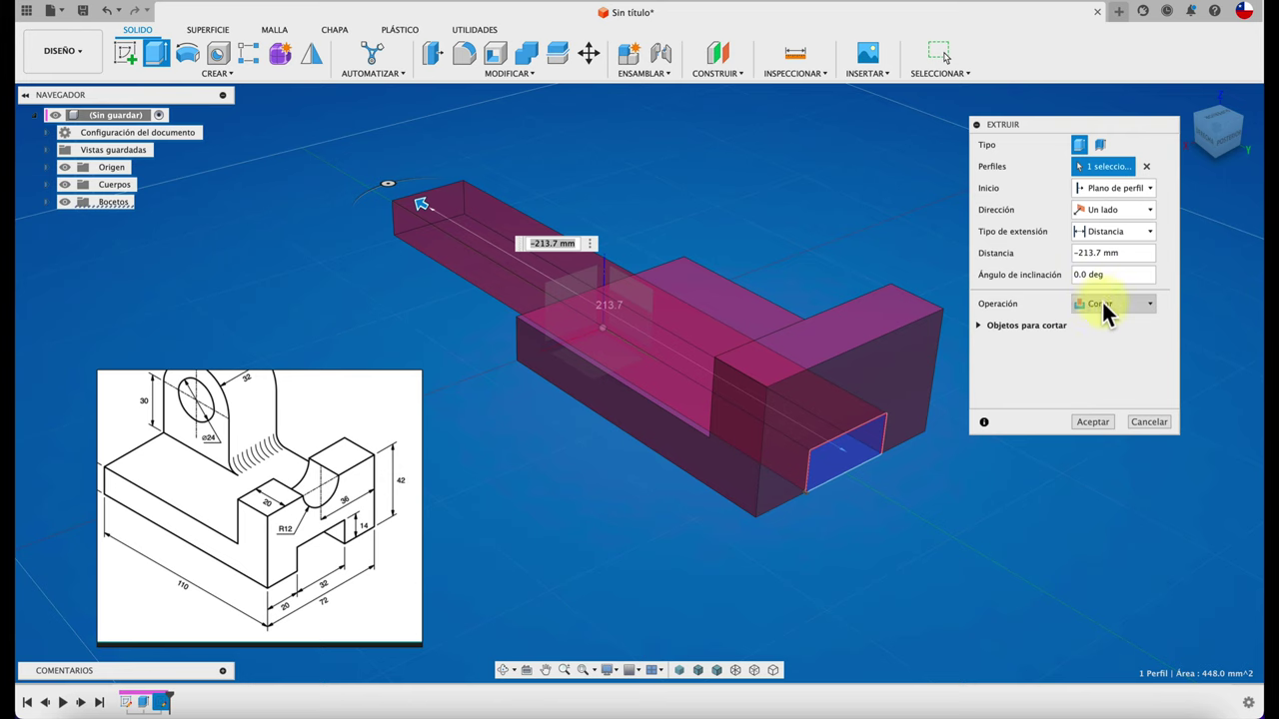
{"action": "left_click", "coordinate": [1147, 303]}
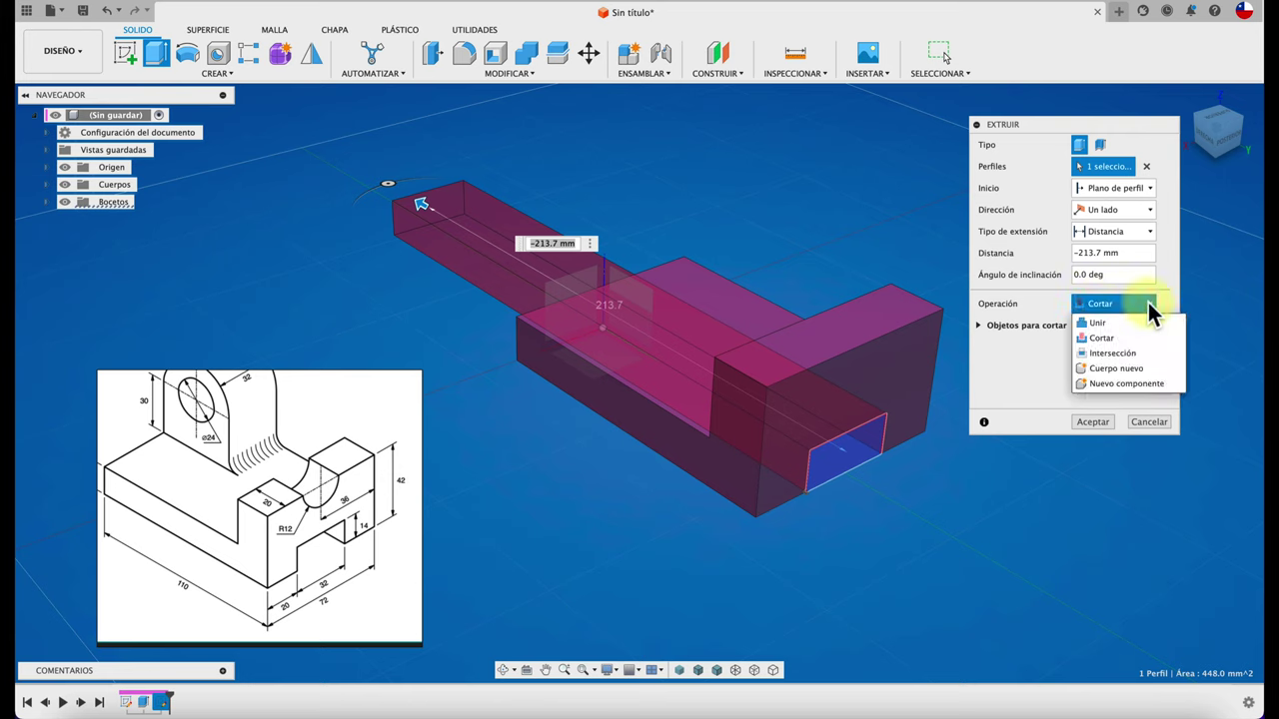
{"action": "left_click", "coordinate": [1105, 334]}
{"action": "left_click", "coordinate": [1092, 424]}
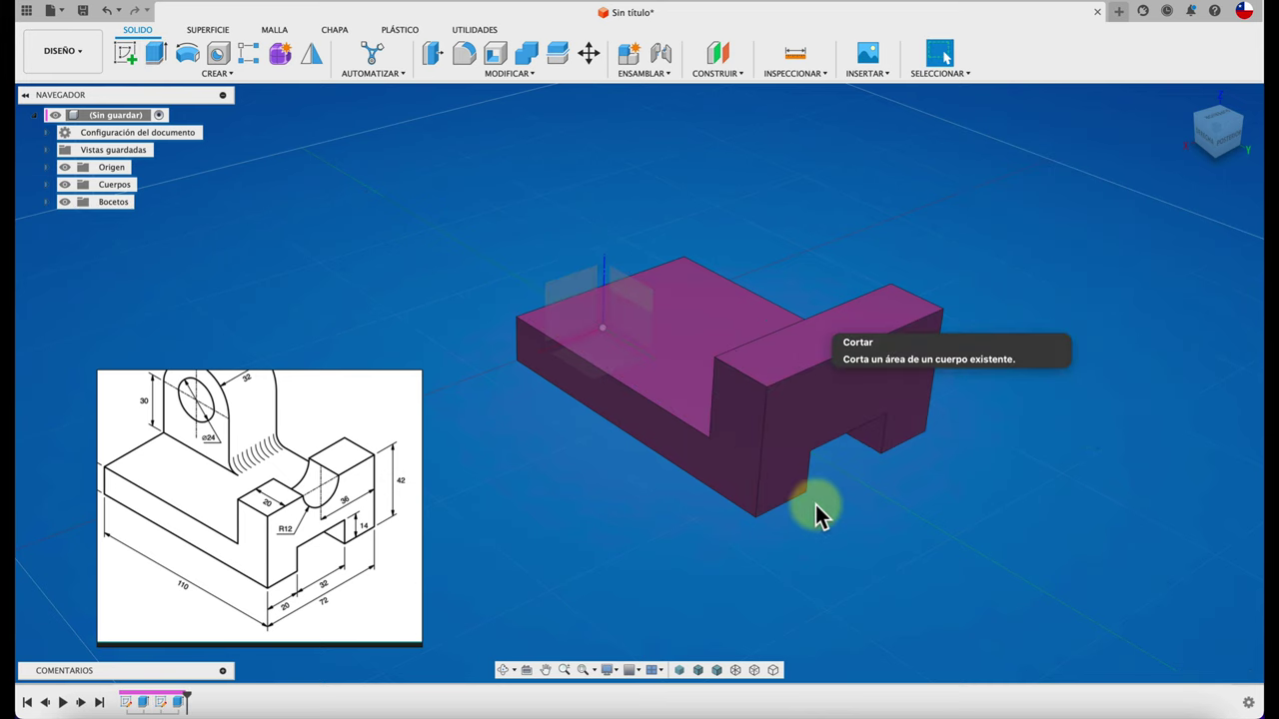
{"action": "mouse_move", "coordinate": [815, 505]}
{"action": "middle_mouse_down", "text": "shift"}
{"action": "mouse_move", "coordinate": [828, 491]}
{"action": "mouse_move", "coordinate": [335, 540]}
{"action": "middle_mouse_up", "text": "shift"}
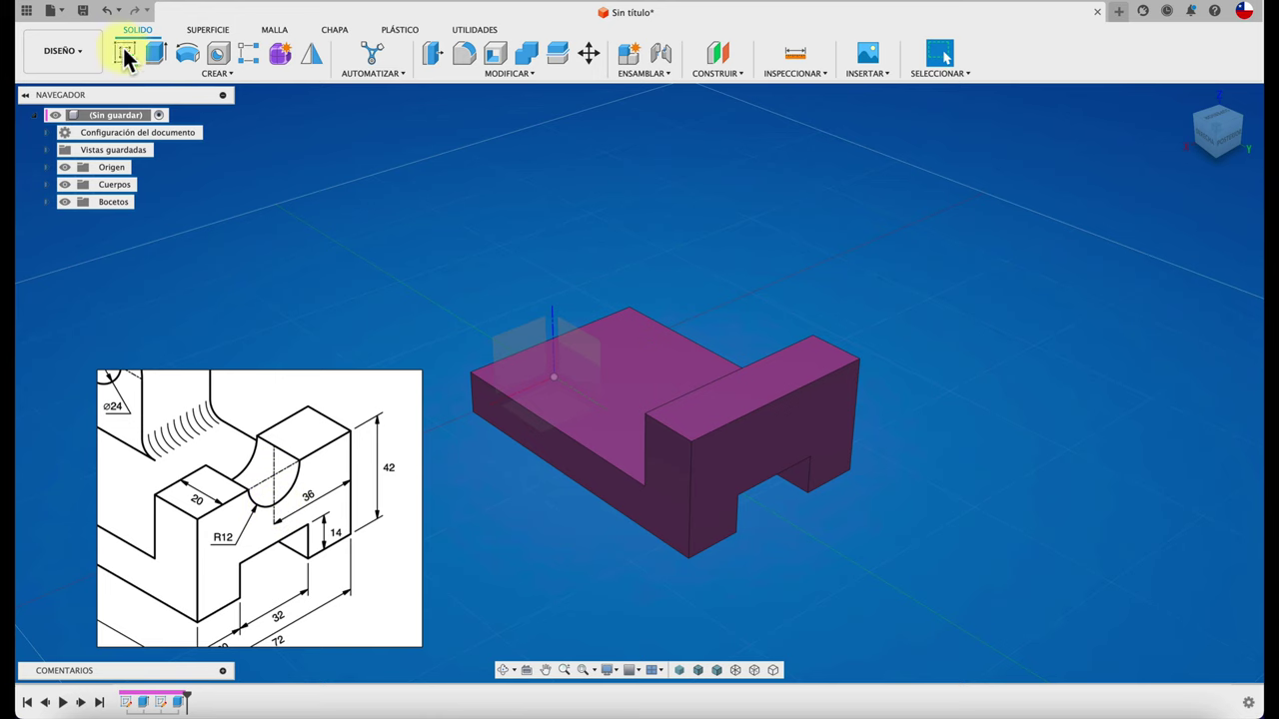
- Sketch a Ø24 mm circle centred on the notched end face's top edge midpoint
{"action": "left_click", "coordinate": [802, 428]}
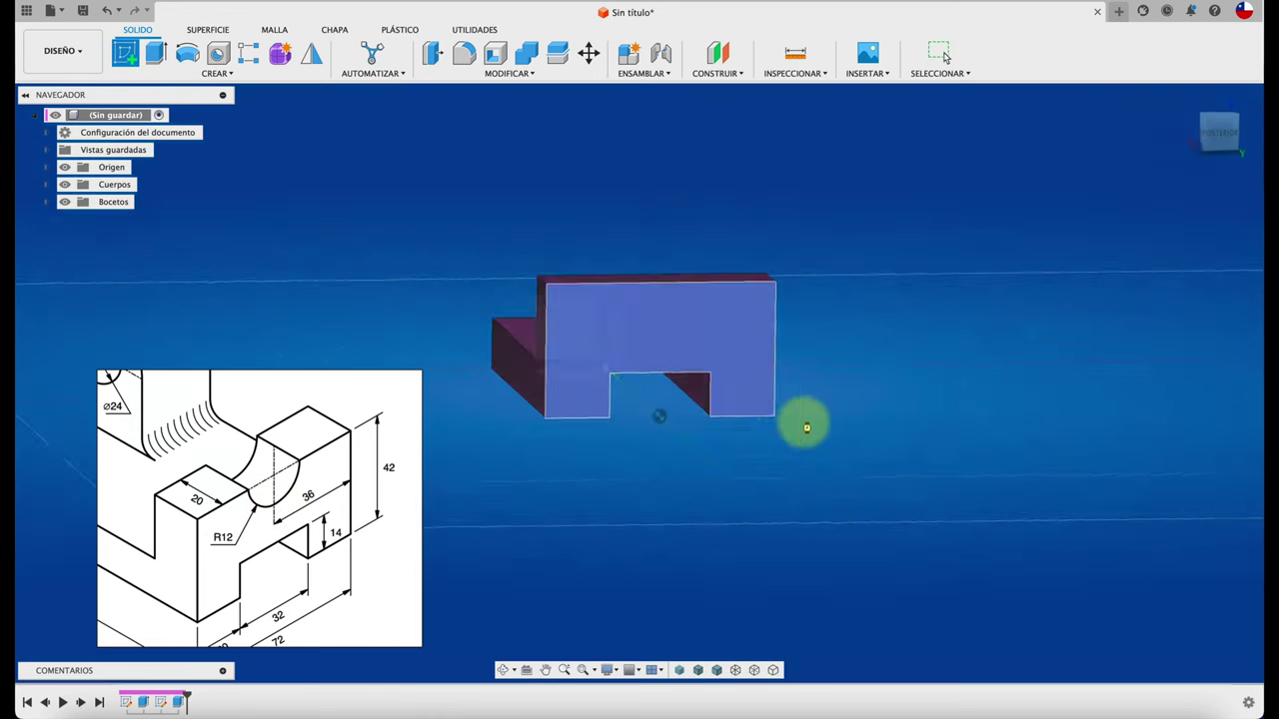
{"action": "left_click", "coordinate": [186, 53]}
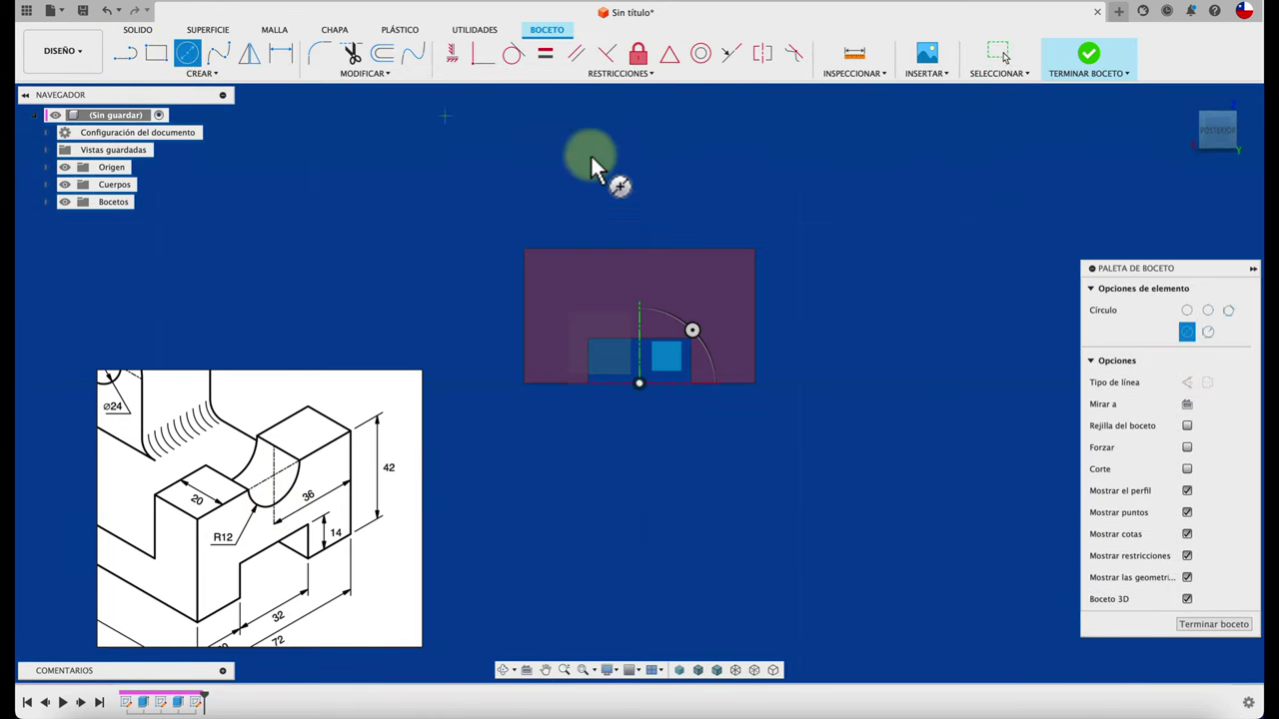
{"action": "left_click", "coordinate": [640, 247]}
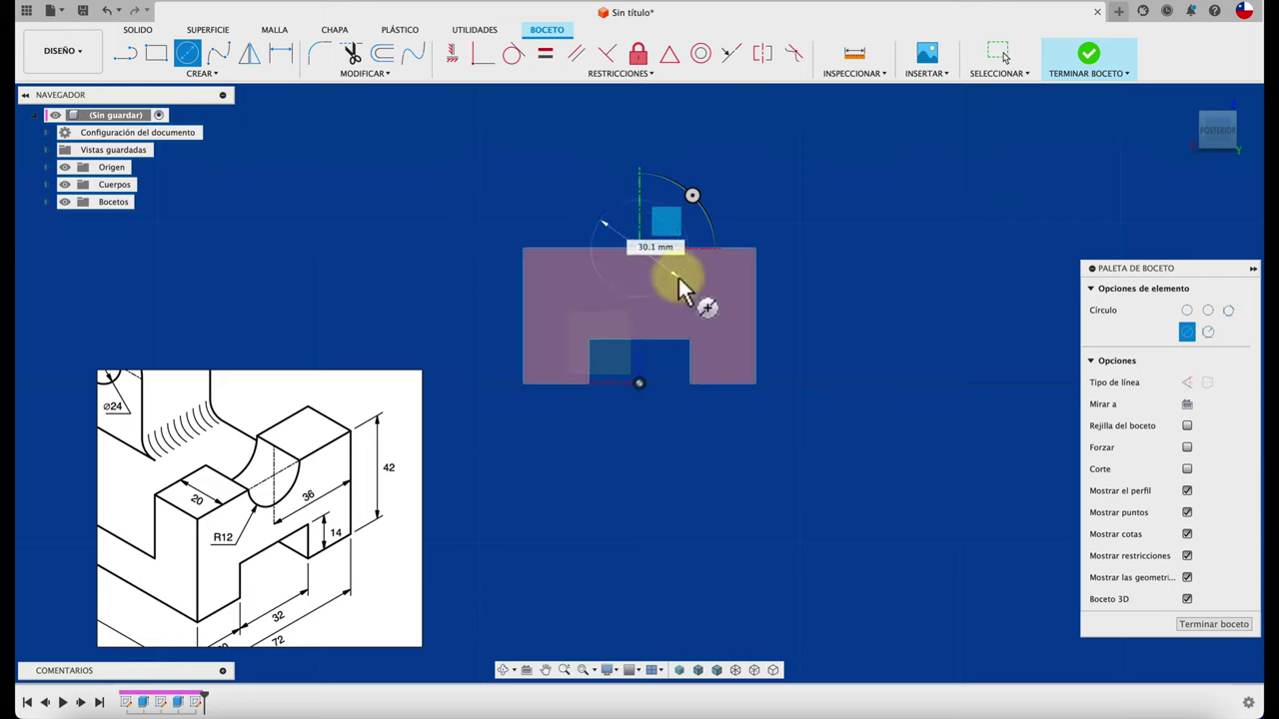
{"action": "left_click", "coordinate": [678, 276]}
{"action": "key", "text": "d"}
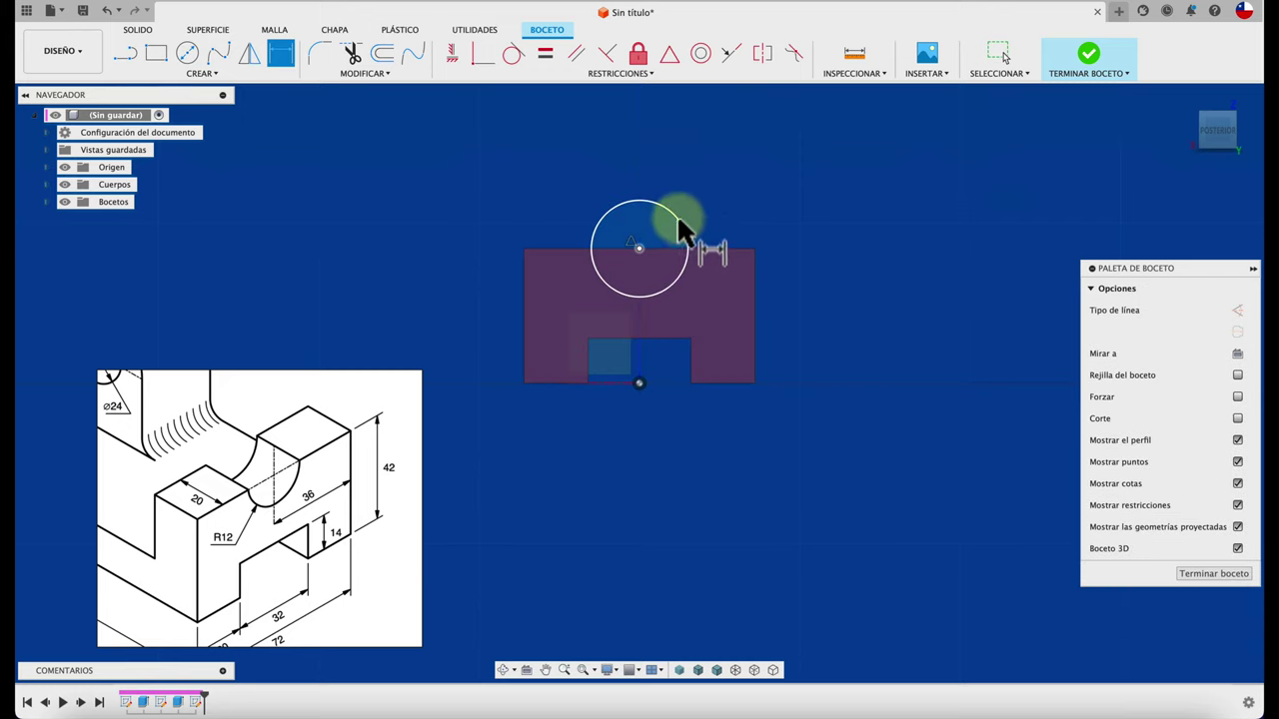
{"action": "left_click", "coordinate": [677, 214]}
{"action": "left_click", "coordinate": [721, 192]}
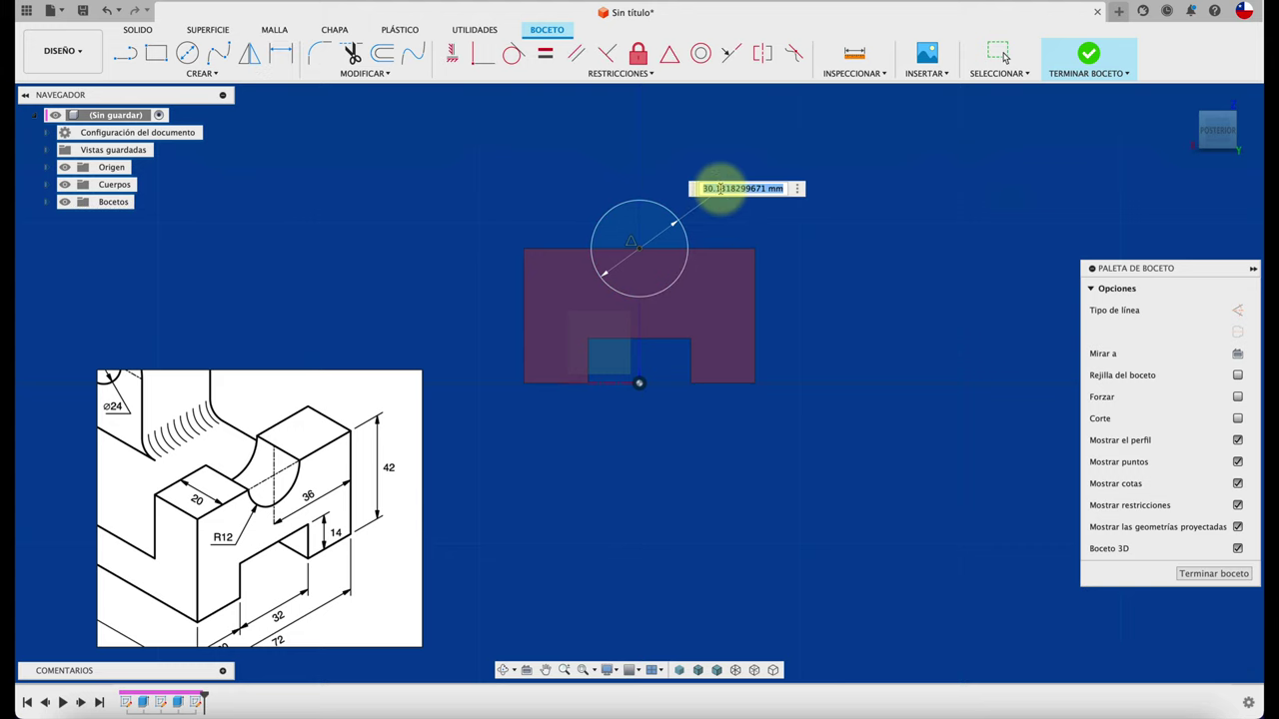
{"action": "type", "text": "24"}
{"action": "key", "text": "Return"}
- Return to the home view and start extruding the circle profile
{"action": "key", "text": "F6"}
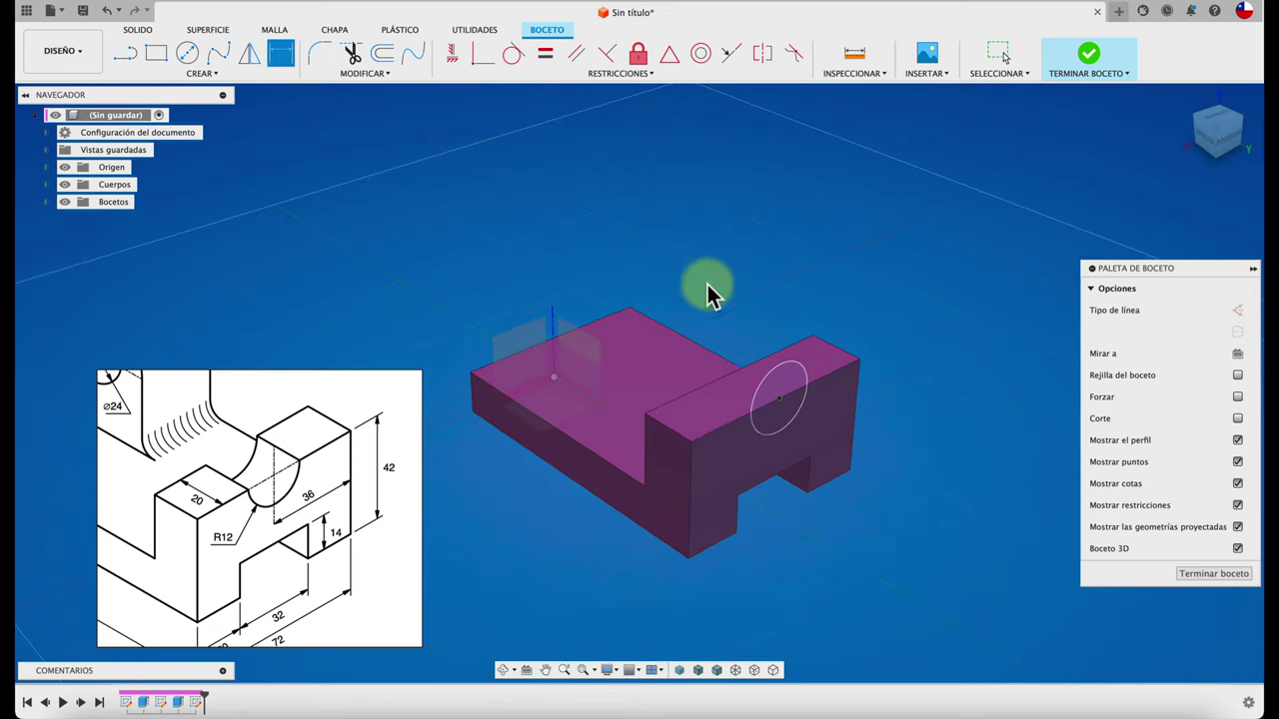
{"action": "key", "text": "e"}
{"action": "left_click", "coordinate": [772, 420]}
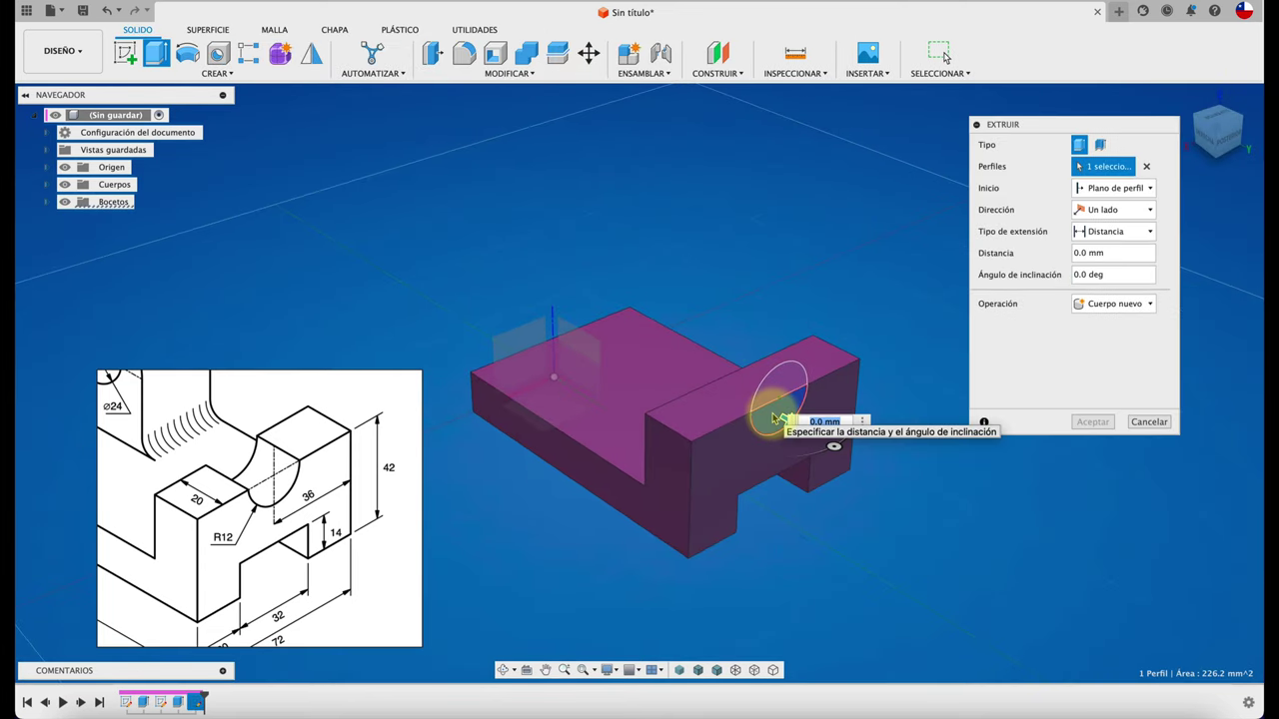
- Pull the Ø24 circle back through the lug and apply it as a cut
{"action": "left_click_drag", "start_coordinate": [784, 423], "coordinate": [511, 268]}
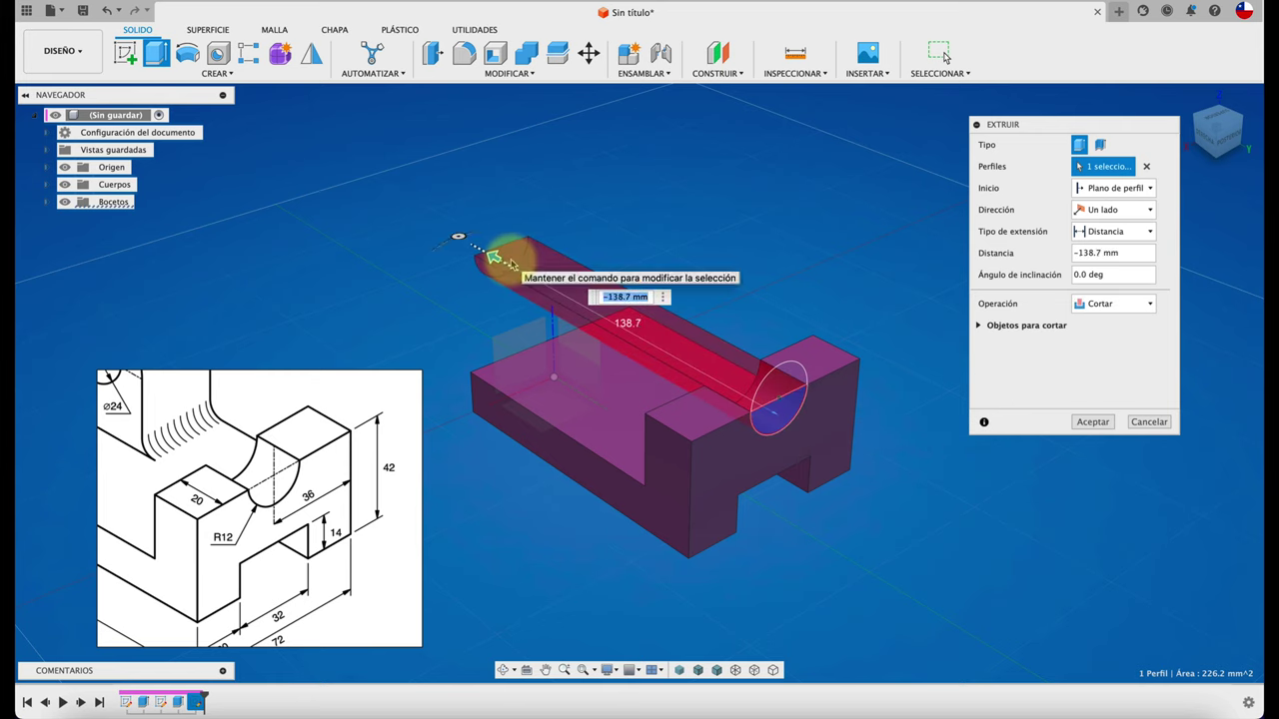
{"action": "left_click", "coordinate": [1073, 425]}
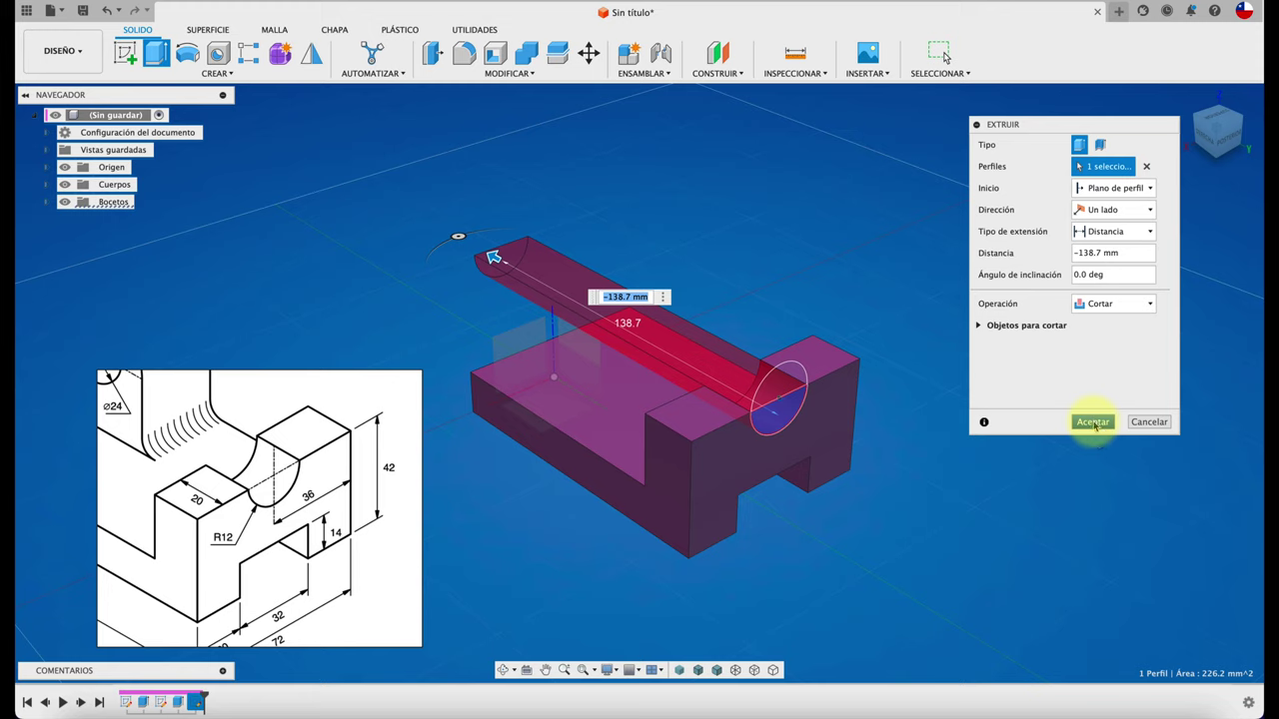
{"action": "left_click", "coordinate": [1092, 422]}
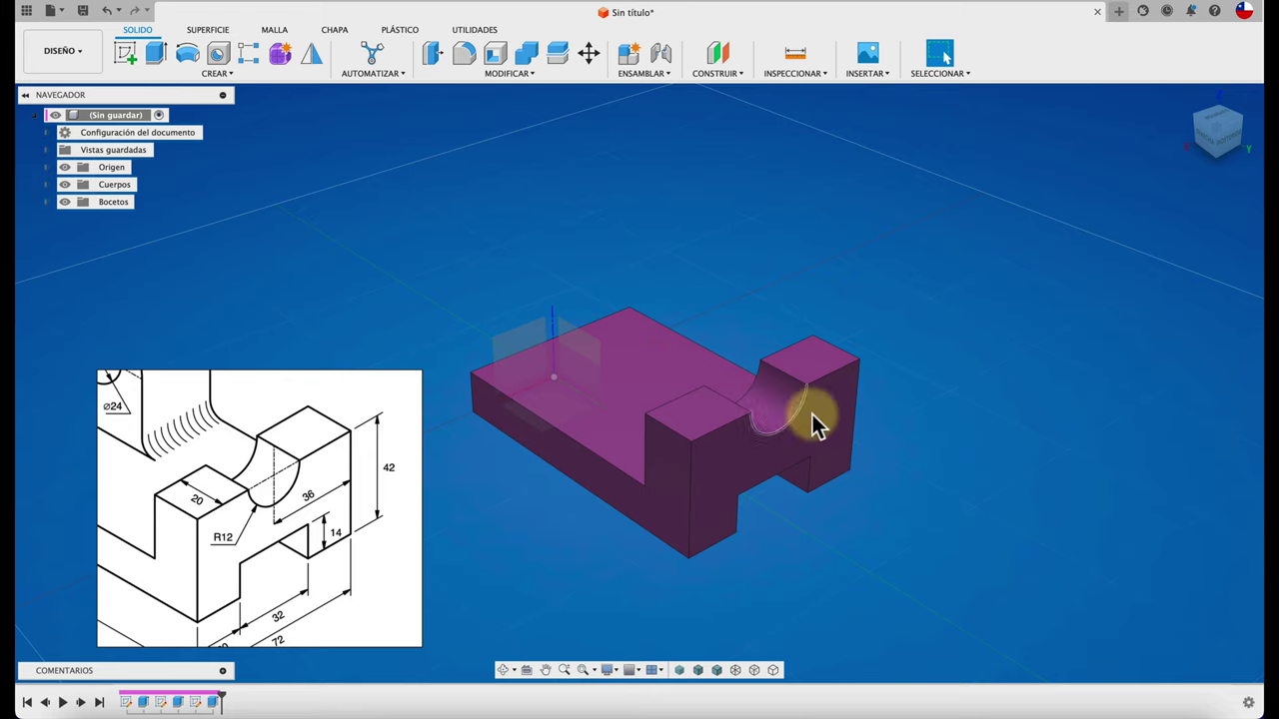
- Orbit around the model to inspect the semicircular groove from several angles
{"action": "middle_click_drag", "start_coordinate": [921, 491], "coordinate": [464, 556], "text": "shift"}
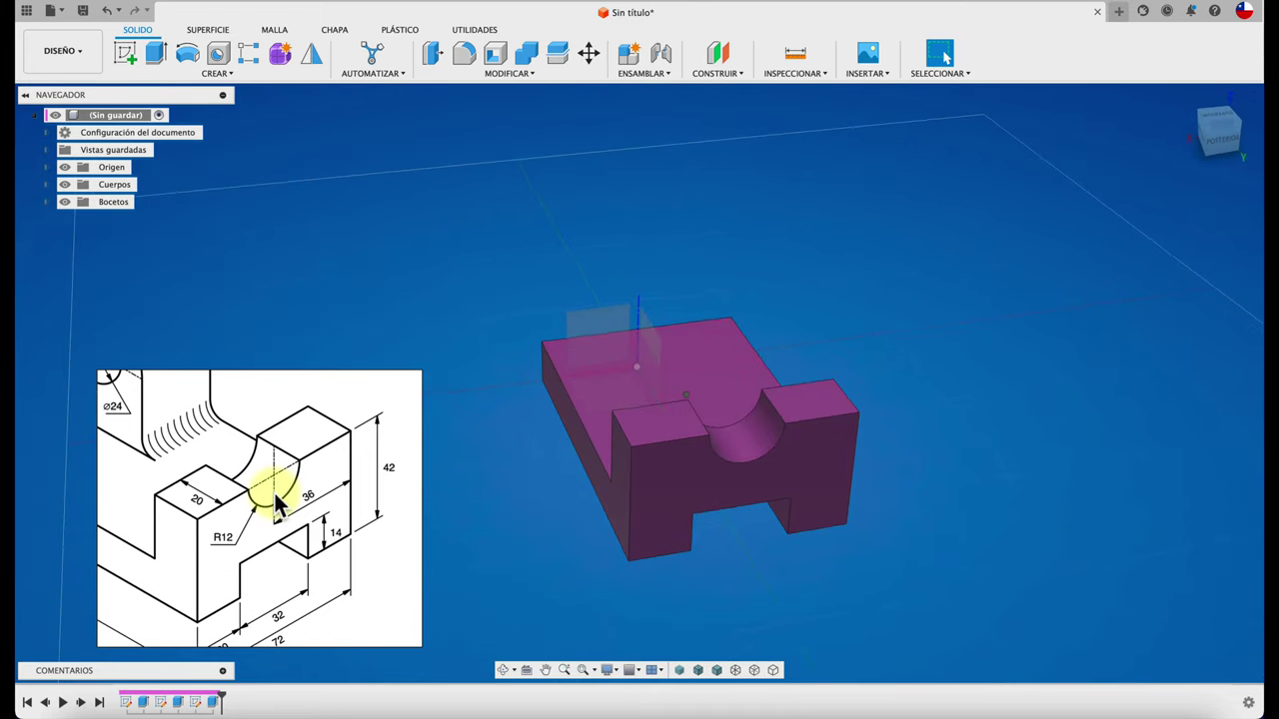
{"action": "left_click_drag", "start_coordinate": [252, 481], "coordinate": [367, 603]}
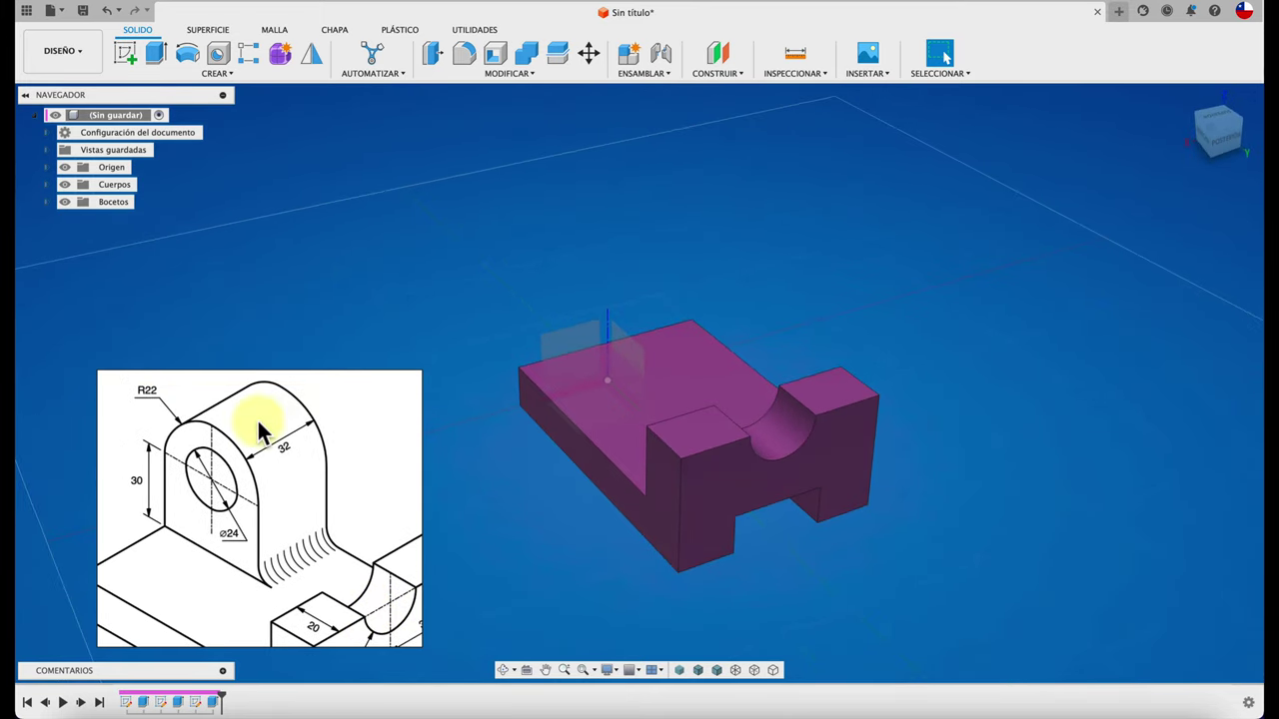
{"action": "scroll", "coordinate": [230, 504], "scroll_direction": "down", "scroll_amount": 2}
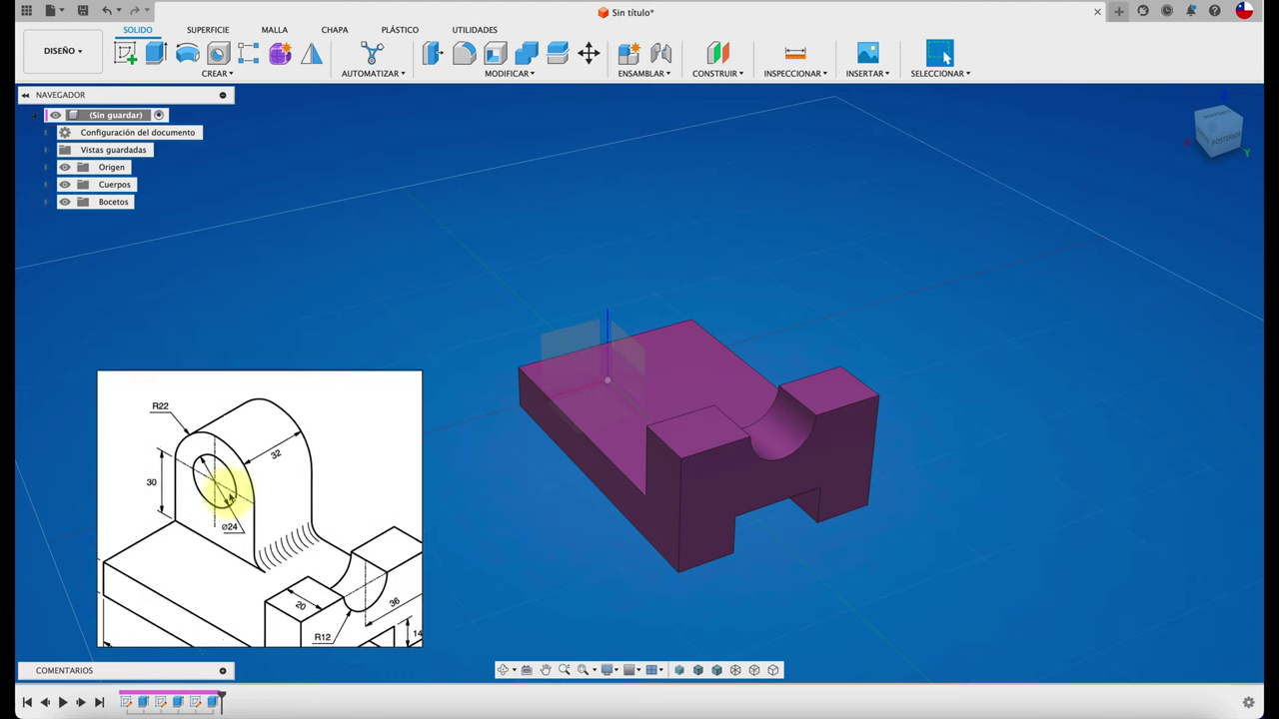
{"action": "scroll", "coordinate": [226, 483], "scroll_direction": "down", "scroll_amount": 2}
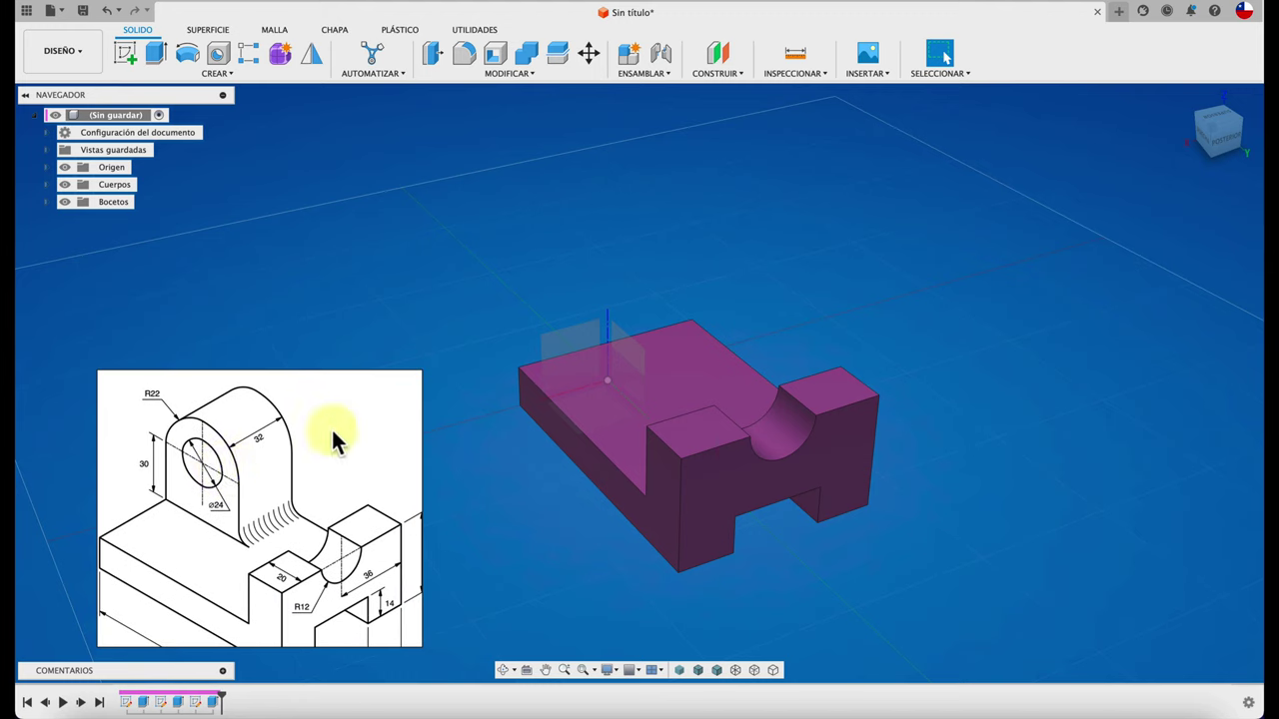
{"action": "middle_click_drag", "start_coordinate": [539, 294], "coordinate": [539, 297], "text": "shift"}
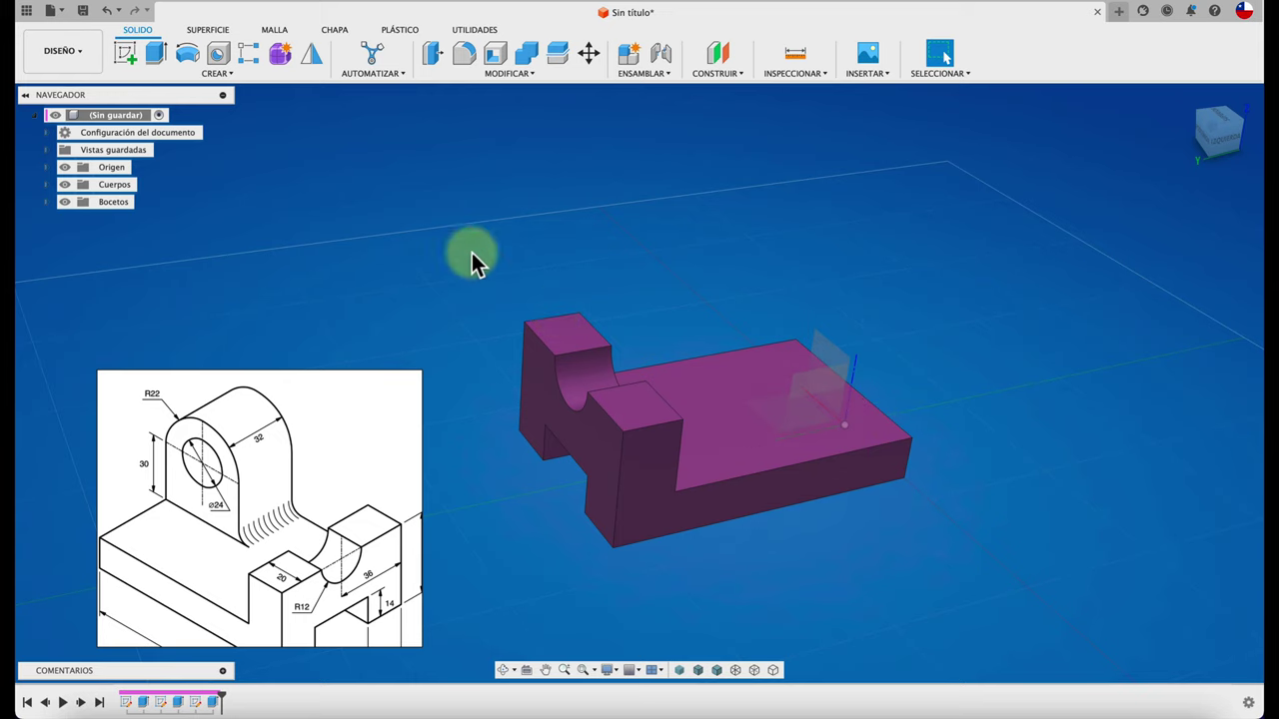
{"action": "left_click", "coordinate": [126, 54]}
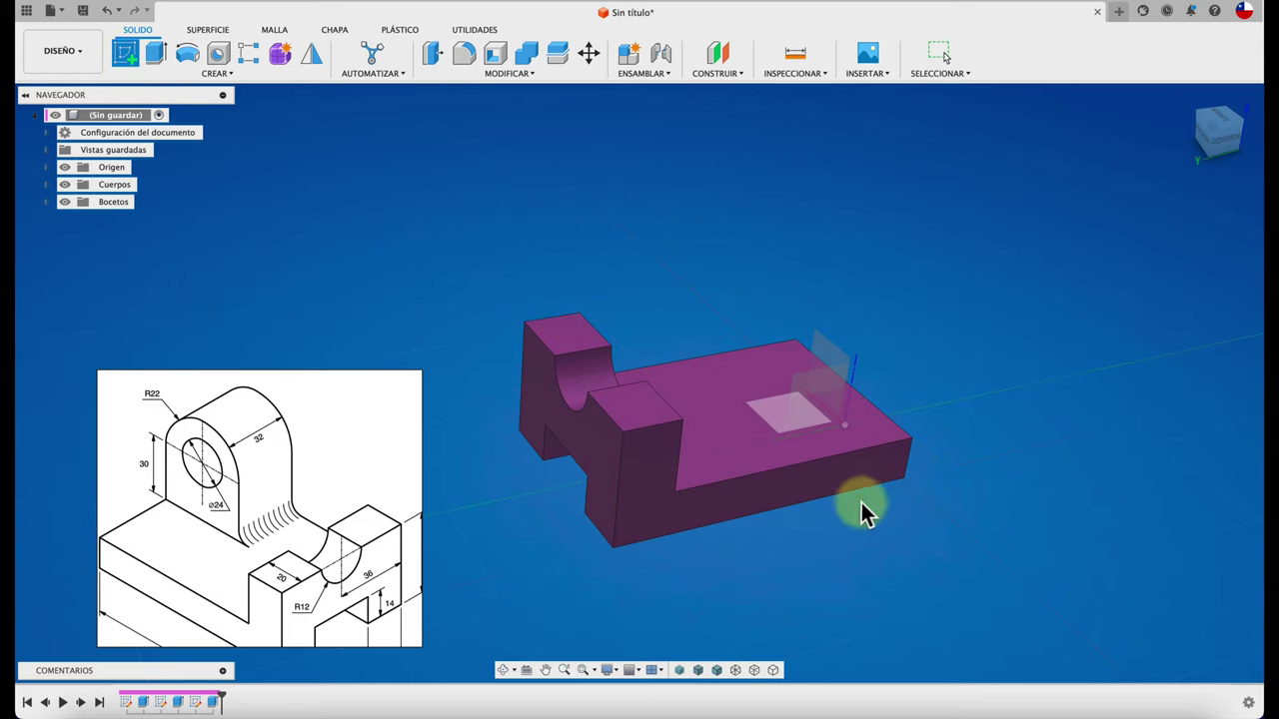
- On the base's side face, draw a closed rectangular outline with lines
{"action": "left_click", "coordinate": [868, 469]}
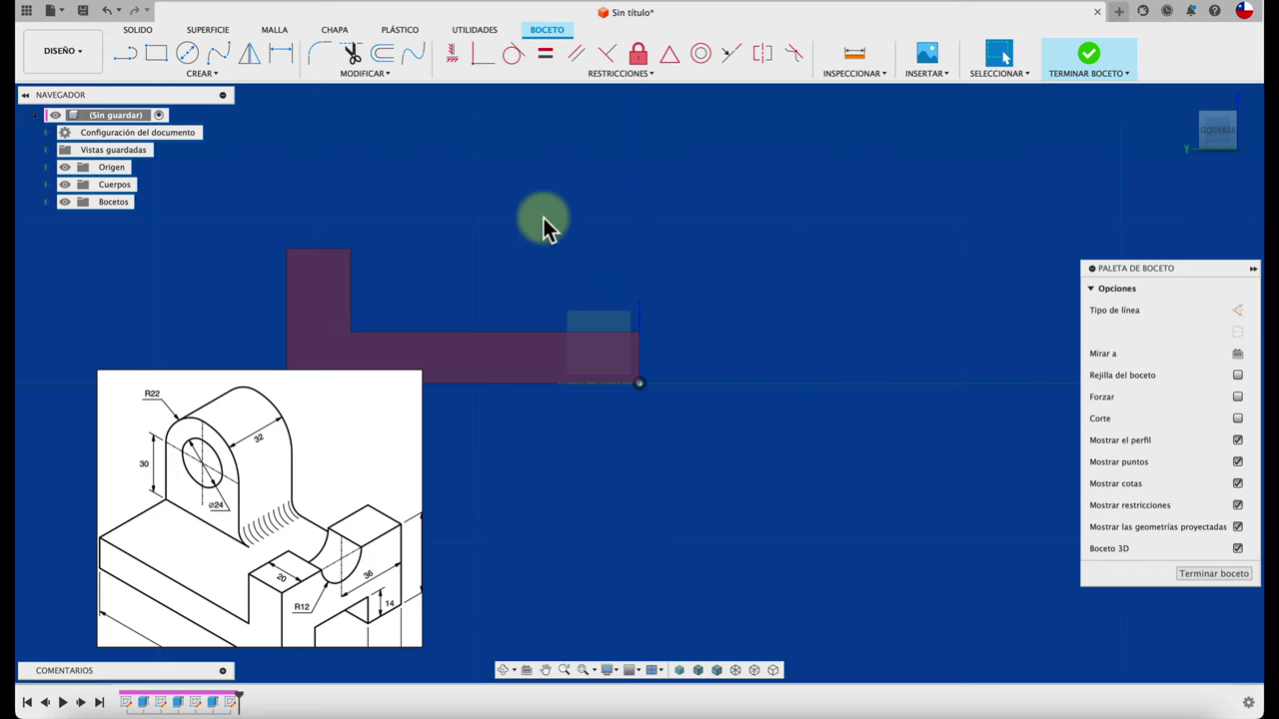
{"action": "left_click", "coordinate": [126, 55]}
{"action": "left_click", "coordinate": [639, 383]}
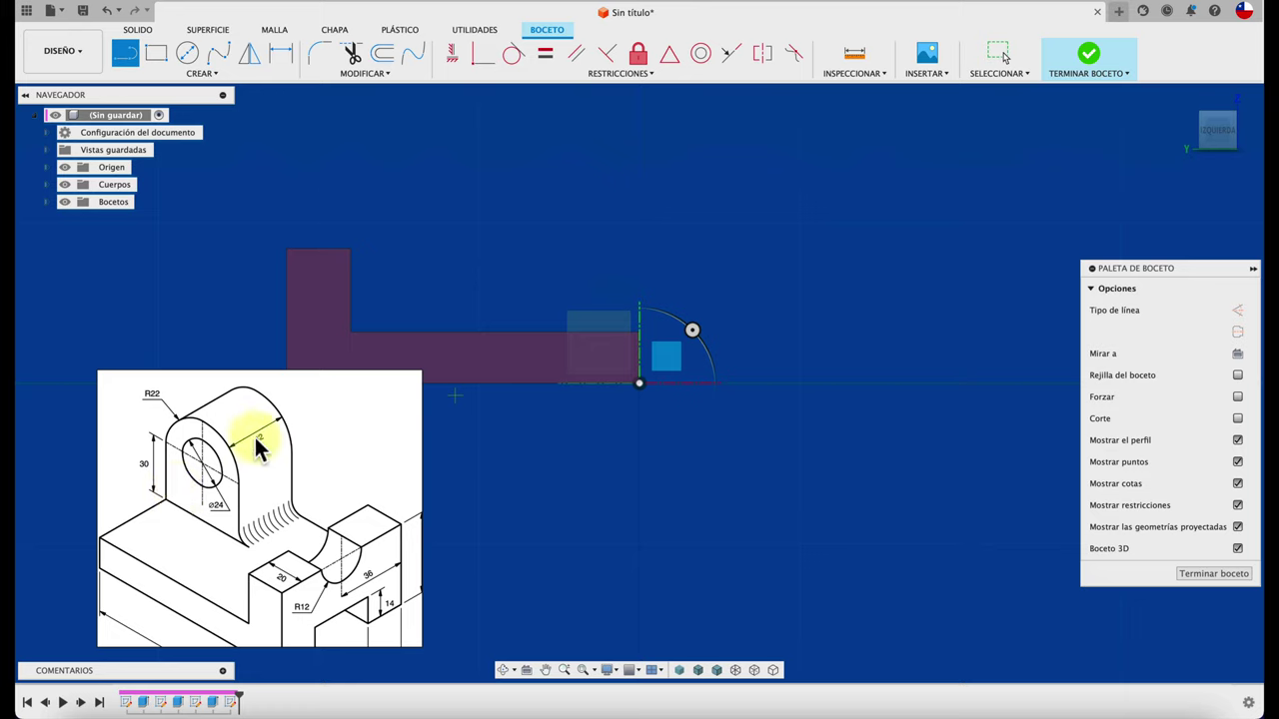
{"action": "left_click", "coordinate": [638, 329]}
{"action": "type", "text": "35"}
{"action": "key", "text": "Tab"}
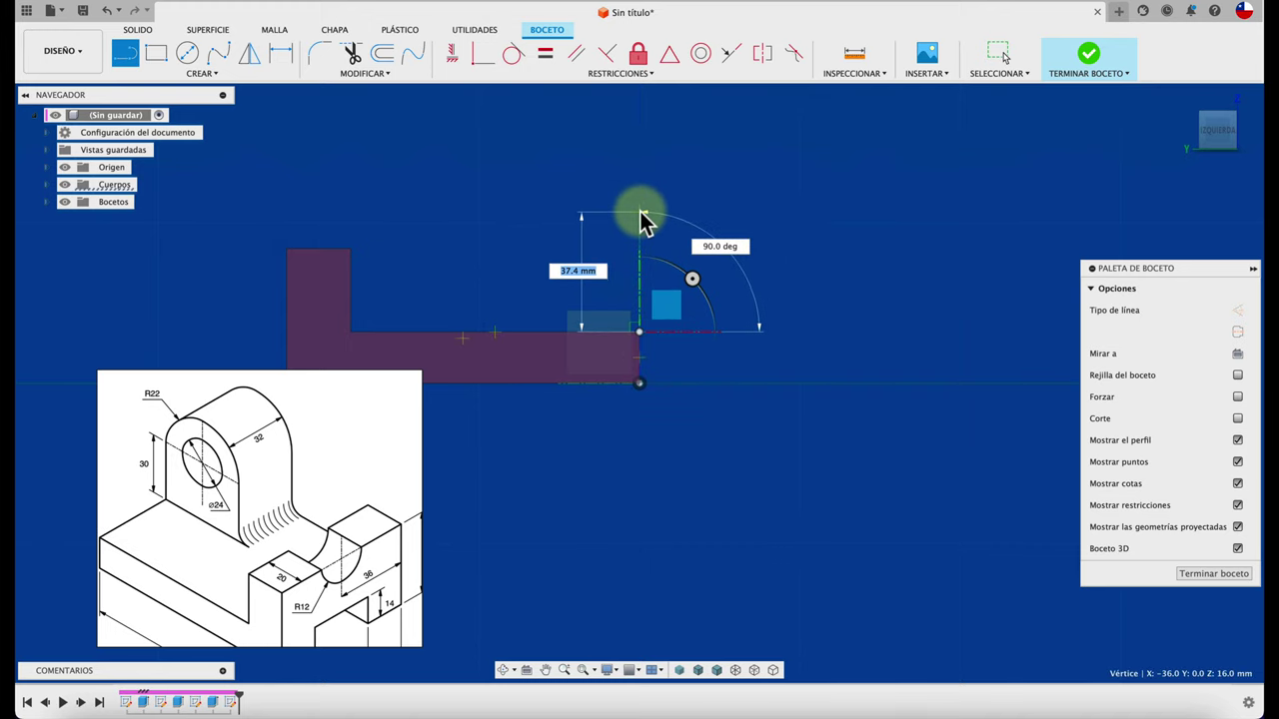
{"action": "key", "text": "Return"}
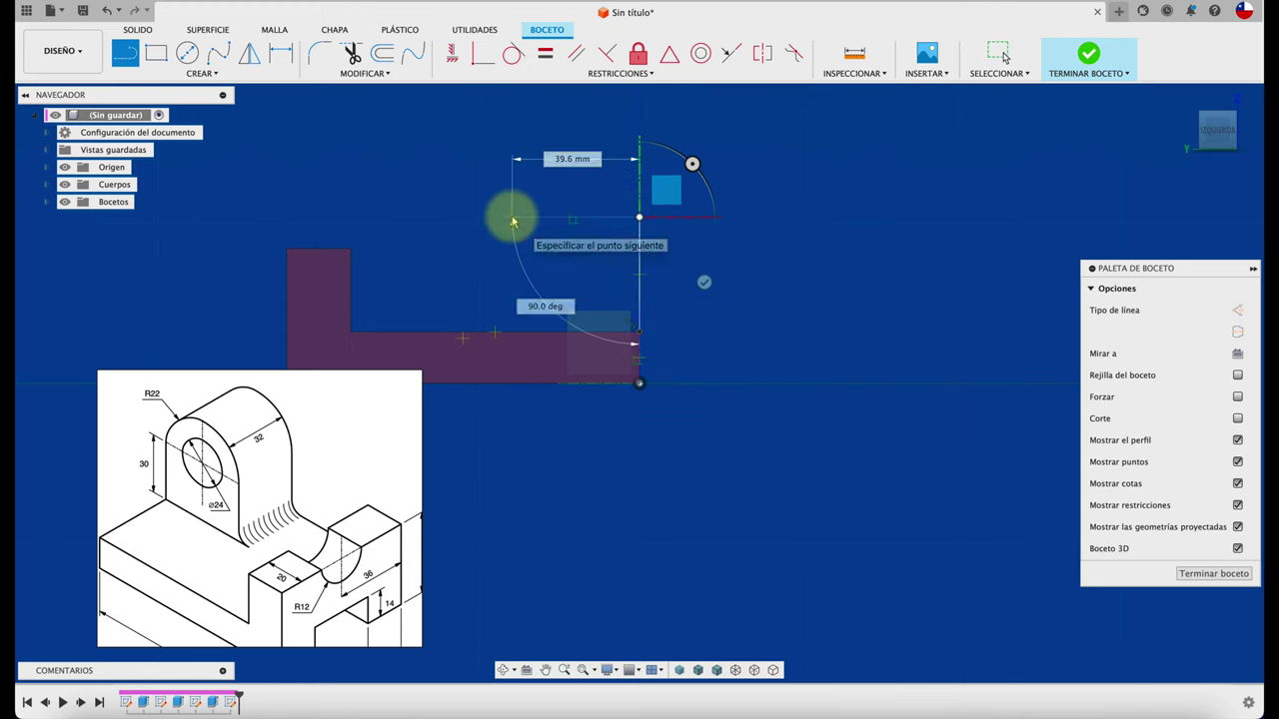
{"action": "left_click", "coordinate": [511, 215]}
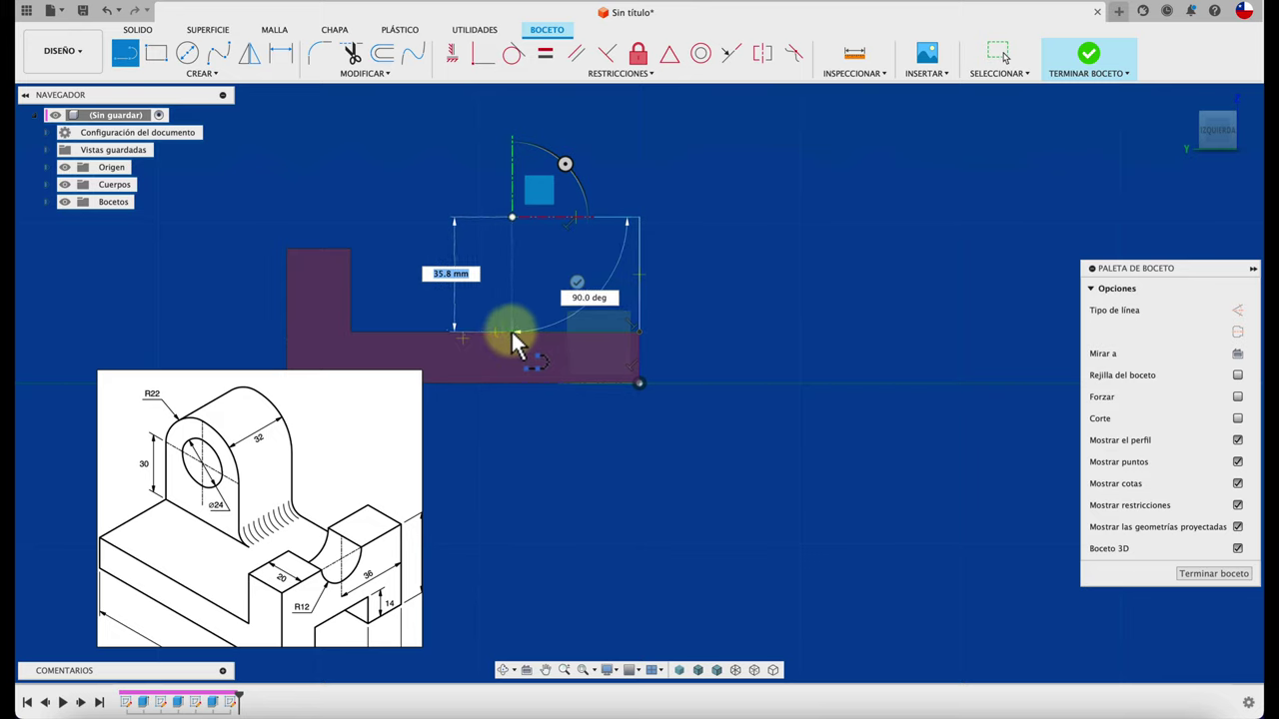
{"action": "left_click", "coordinate": [511, 330]}
{"action": "key", "text": "Escape"}
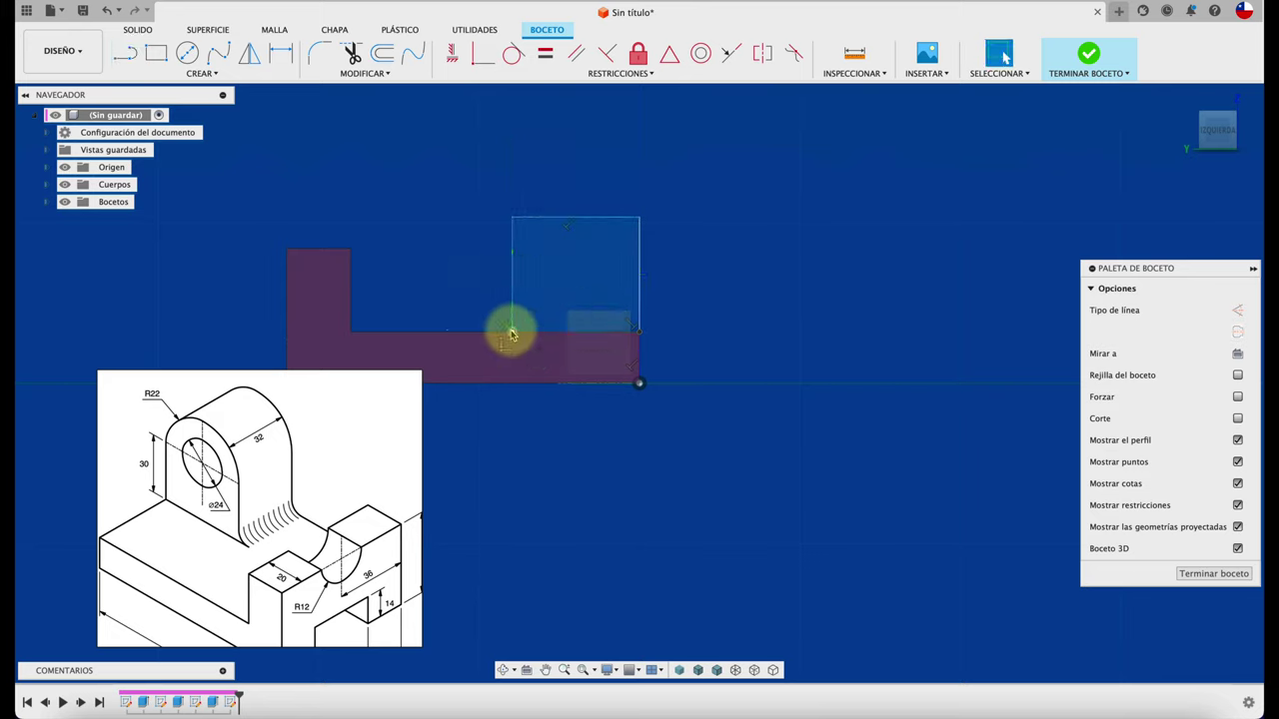
- Dimension the rectangle 30 mm tall and 44 mm wide
{"action": "key", "text": "d"}
{"action": "left_click", "coordinate": [643, 290]}
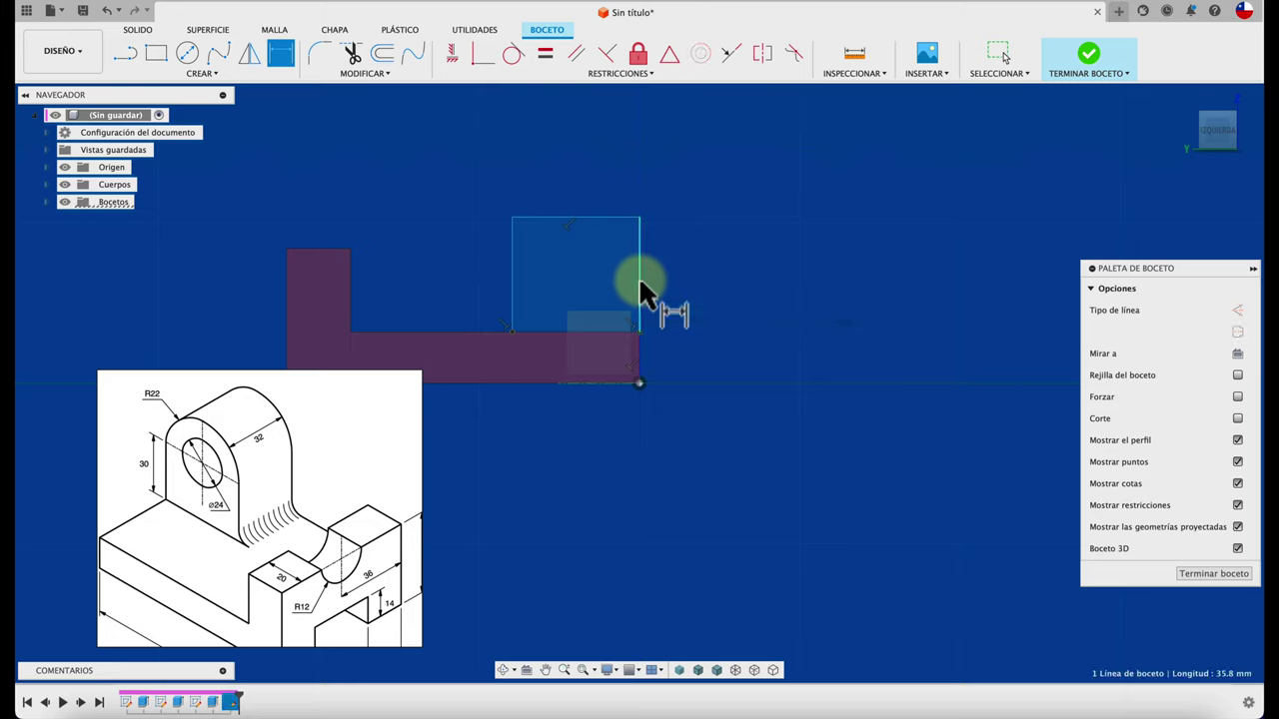
{"action": "left_click", "coordinate": [718, 277]}
{"action": "type", "text": "30"}
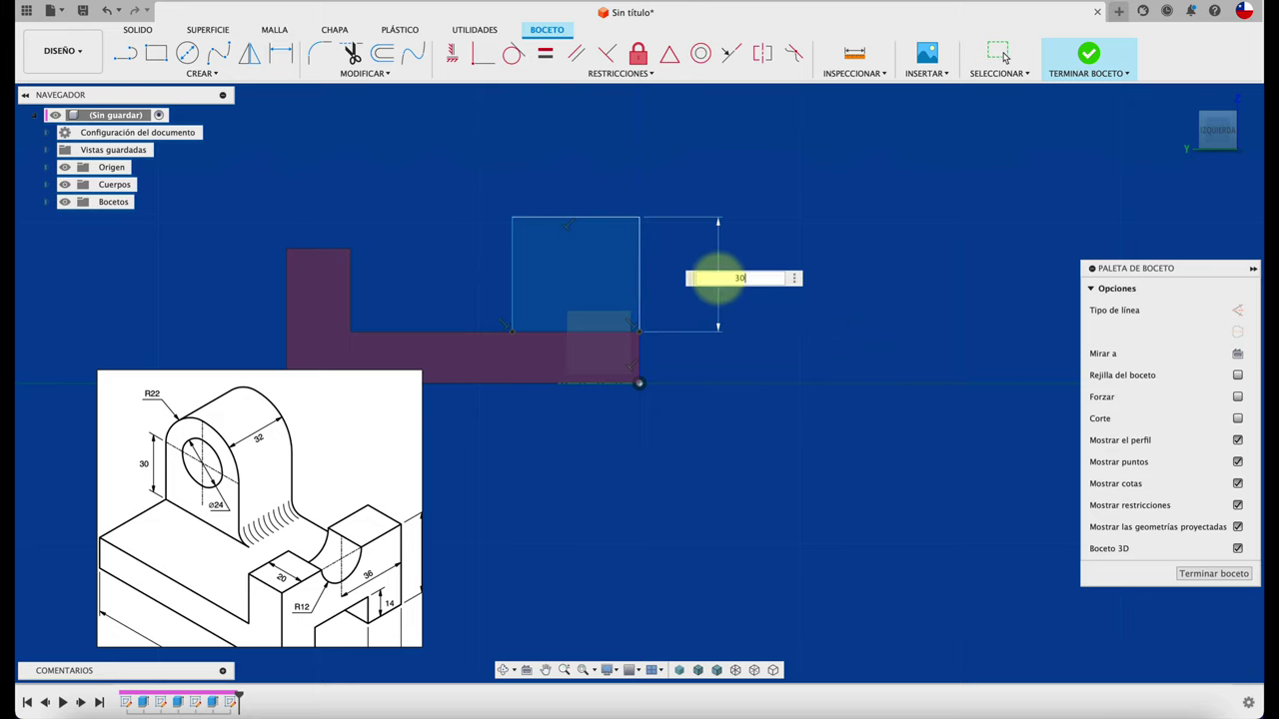
{"action": "key", "text": "Return"}
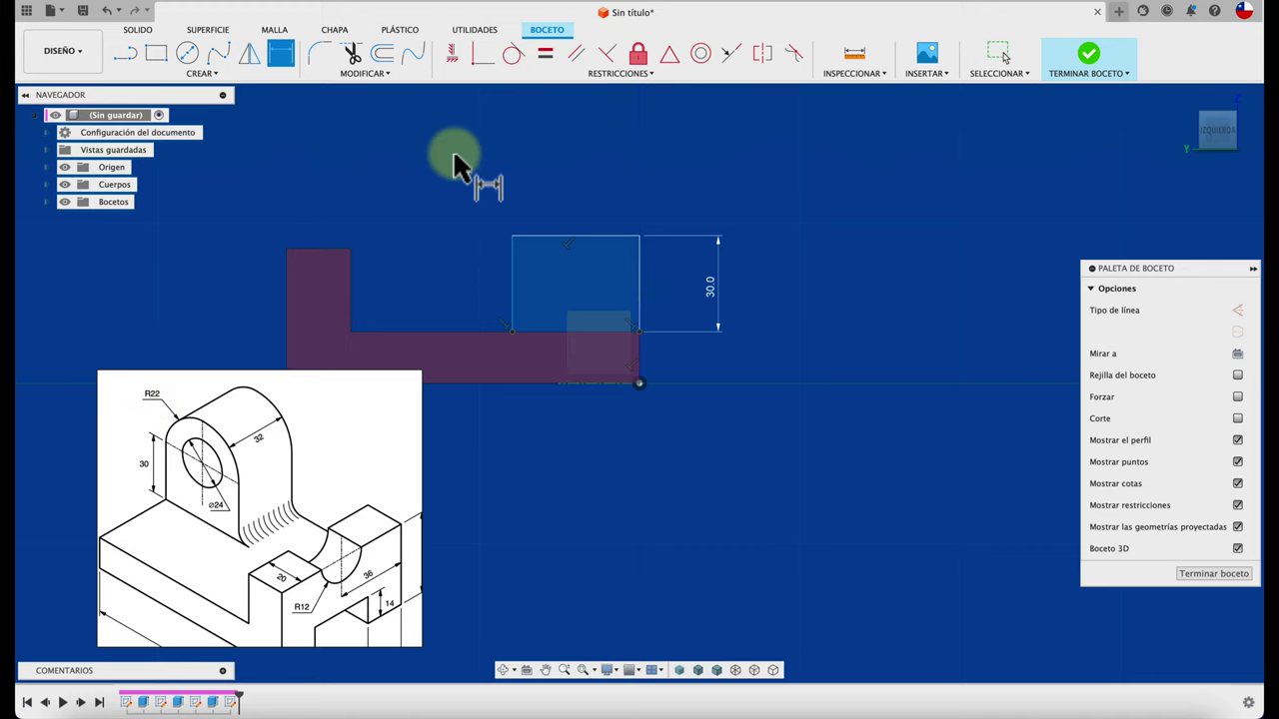
{"action": "left_click", "coordinate": [590, 237]}
{"action": "left_click", "coordinate": [697, 157]}
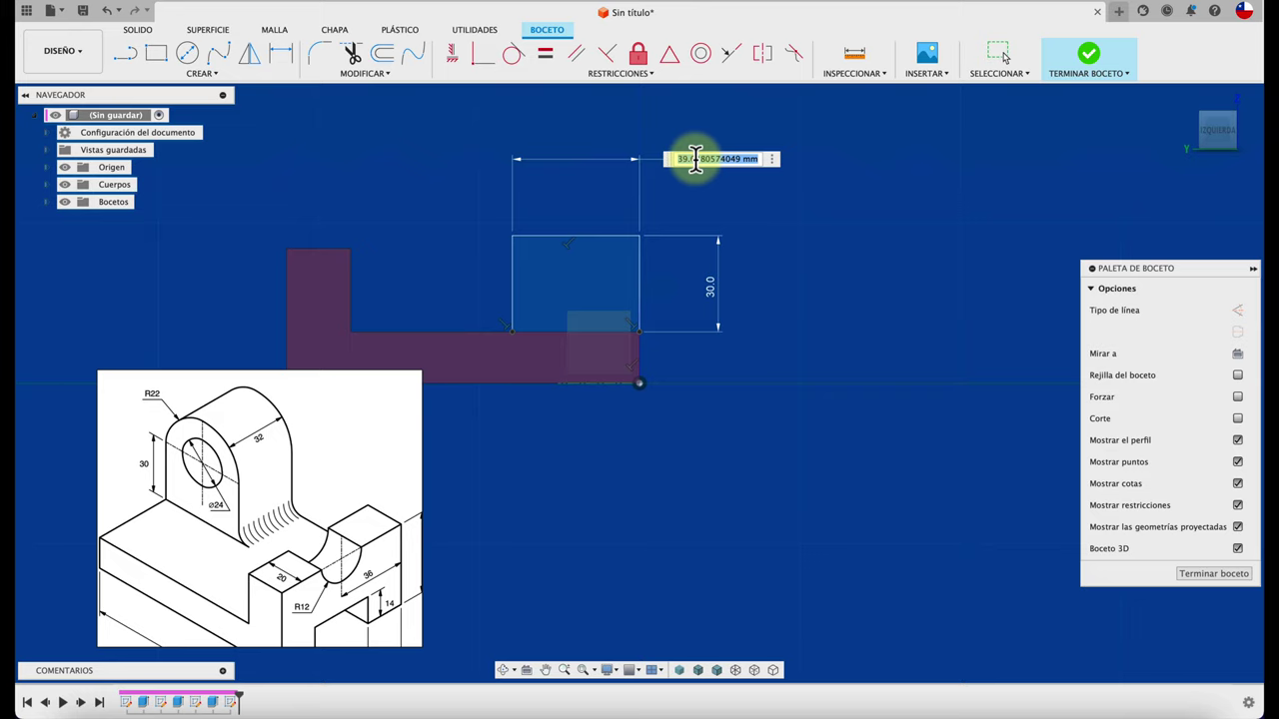
{"action": "type", "text": "44"}
{"action": "key", "text": "Return"}
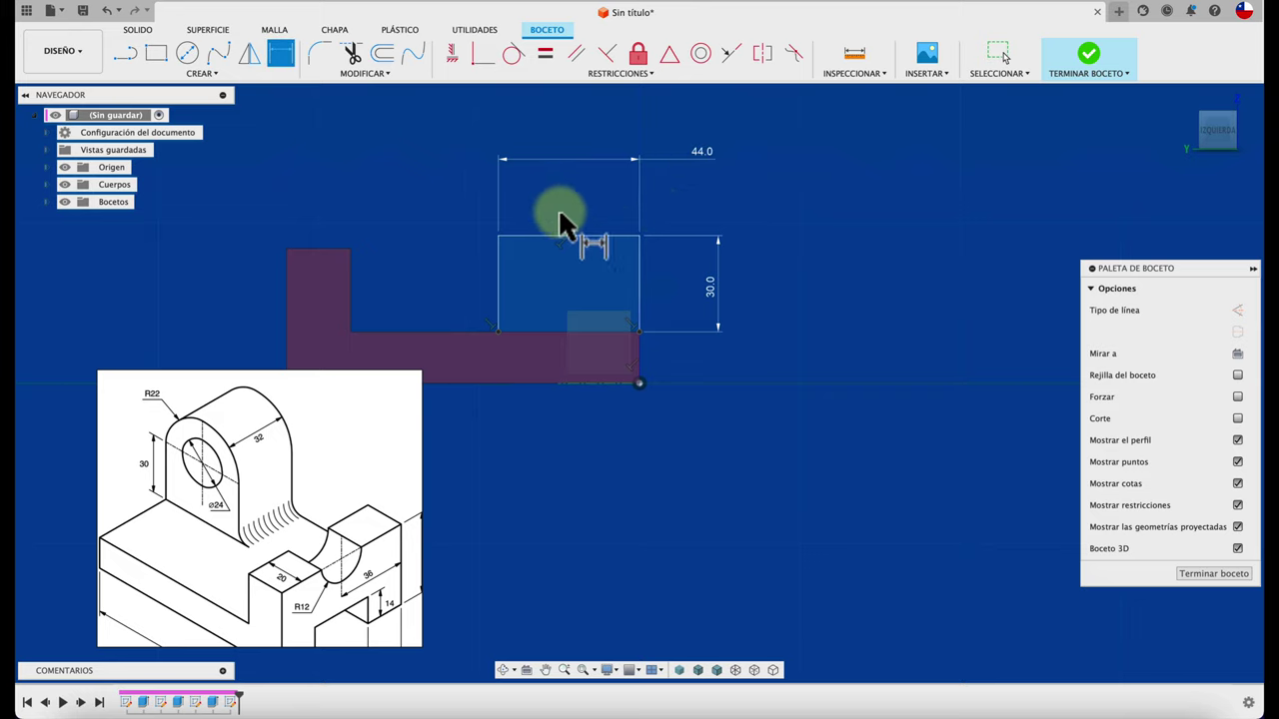
- Draw a circle on the top edge's midpoint through both corners, then trim its lower half and the top line
{"action": "left_click", "coordinate": [186, 55]}
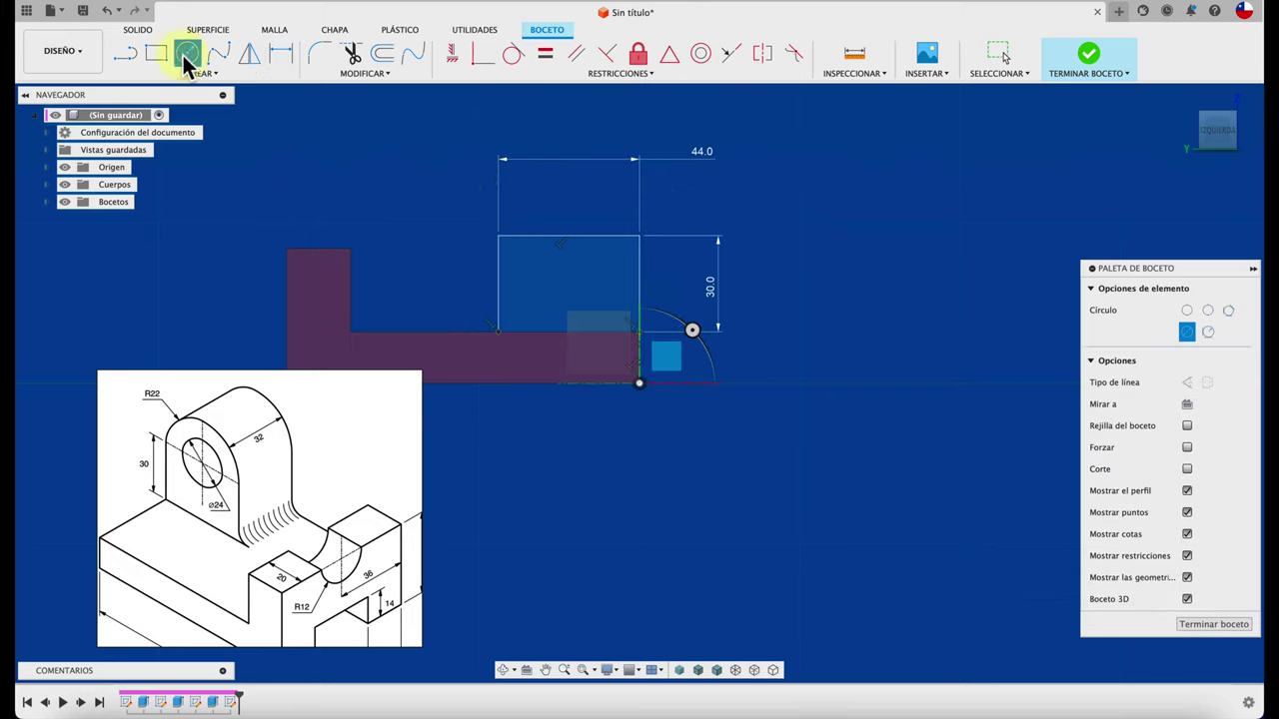
{"action": "left_click", "coordinate": [569, 235]}
{"action": "left_click", "coordinate": [640, 234]}
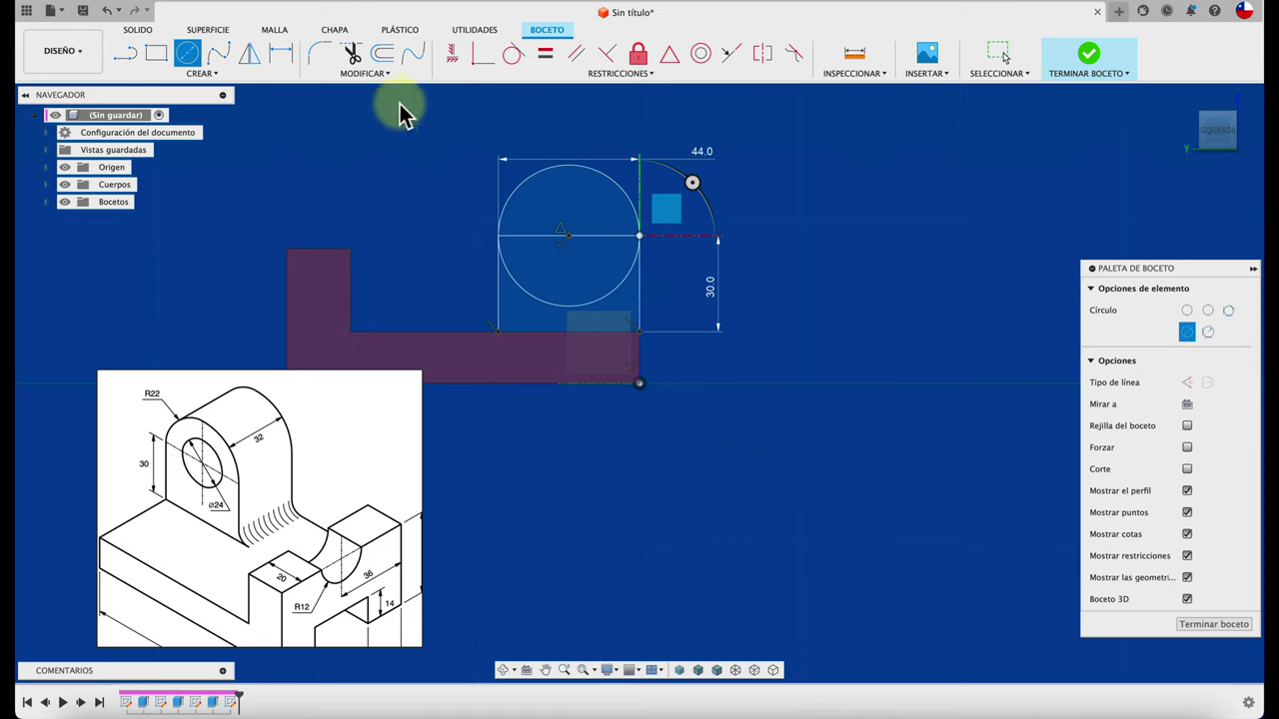
{"action": "left_click", "coordinate": [351, 53]}
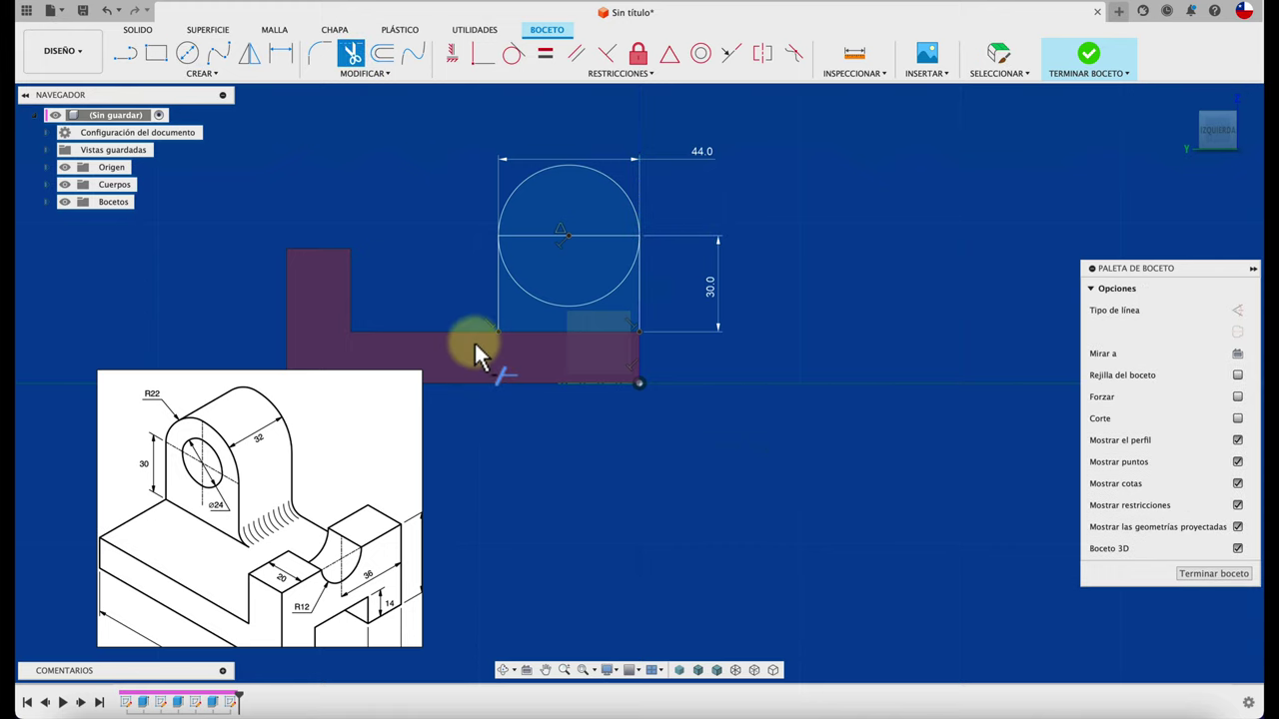
{"action": "left_click", "coordinate": [529, 293]}
{"action": "left_click", "coordinate": [532, 235]}
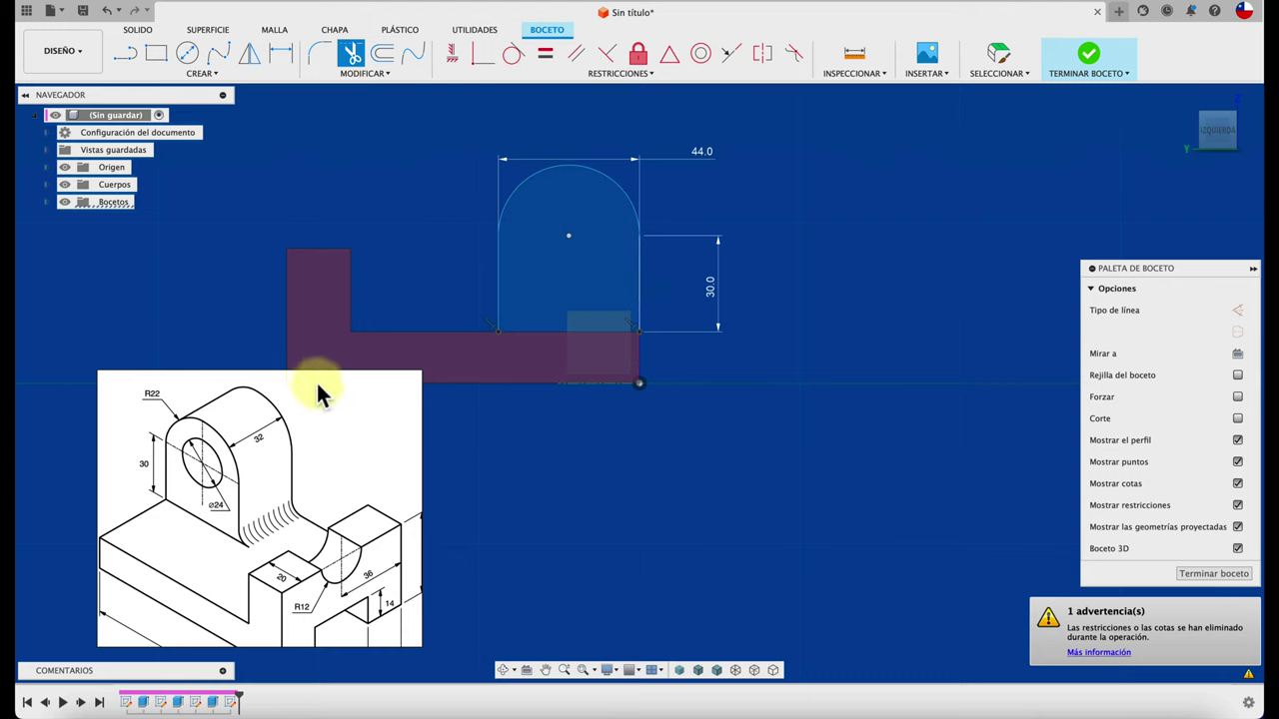
- Draw a hole circle concentric with the arch centre
{"action": "left_click", "coordinate": [186, 53]}
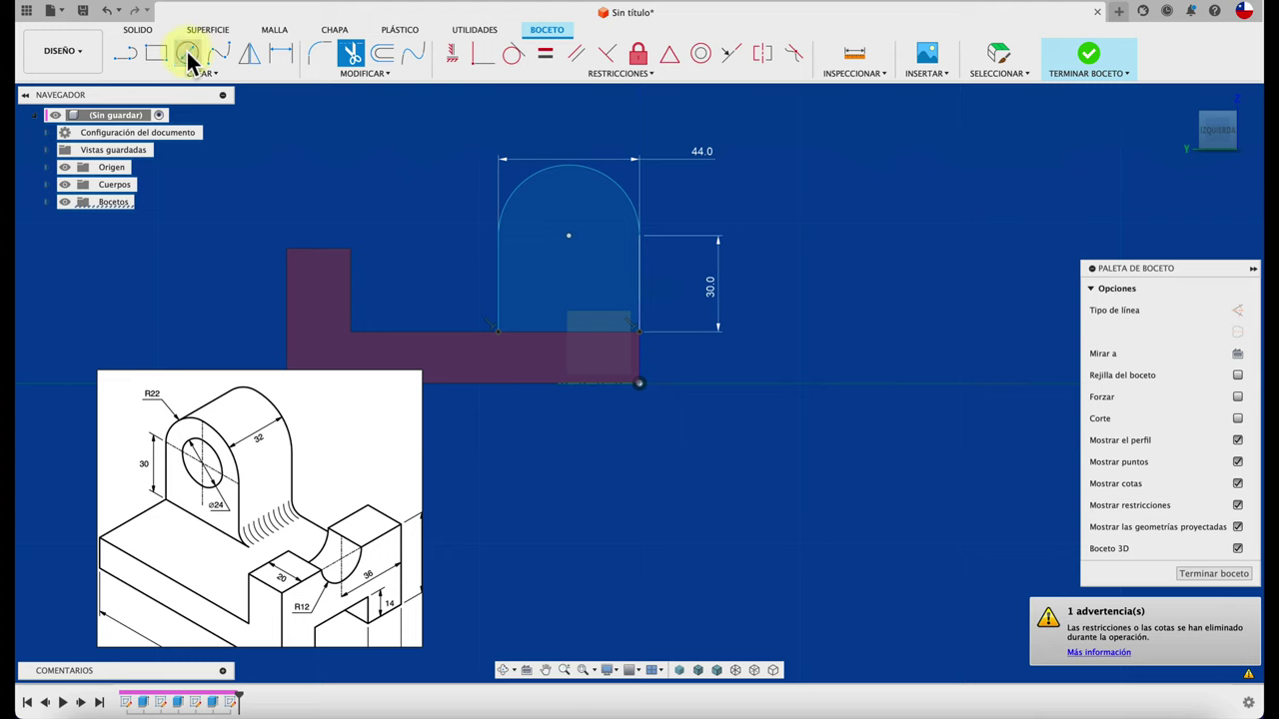
{"action": "left_click", "coordinate": [568, 237]}
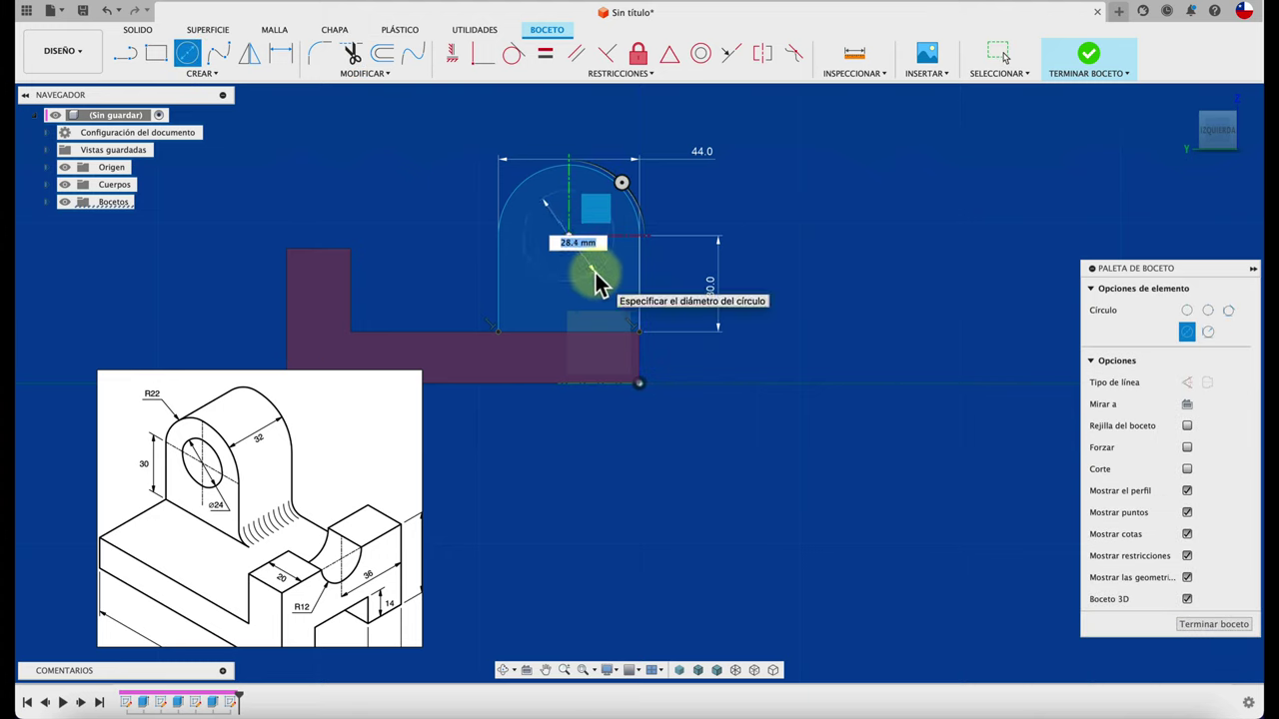
{"action": "left_click", "coordinate": [595, 280]}
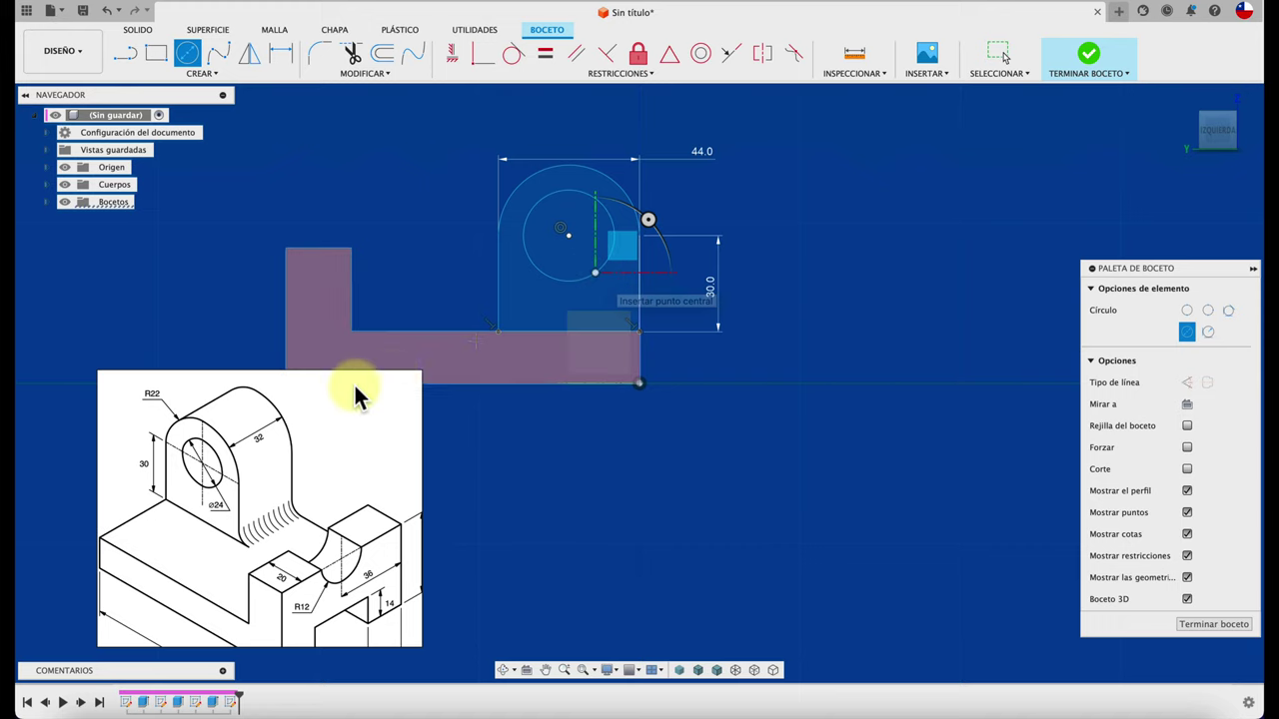
- Dimension the hole circle to Ø24 mm and finish the lug sketch
{"action": "key", "text": "d"}
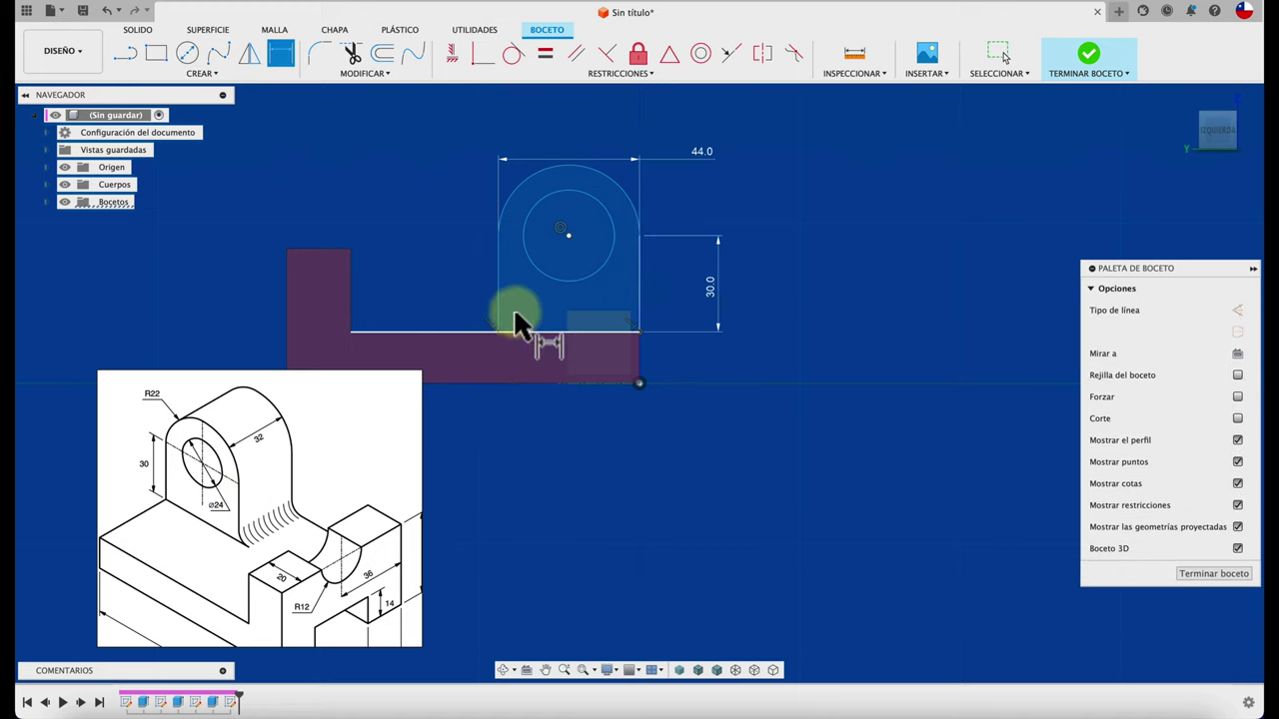
{"action": "left_click", "coordinate": [534, 272]}
{"action": "left_click", "coordinate": [445, 313]}
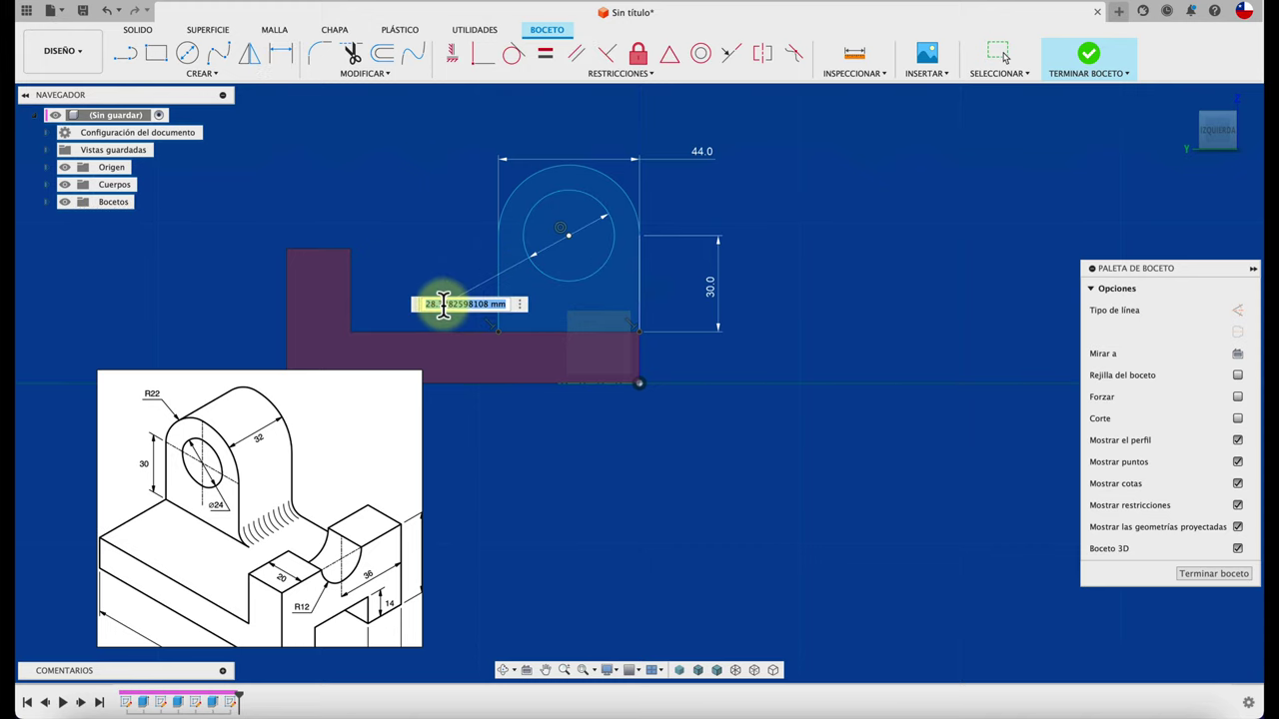
{"action": "type", "text": "24"}
{"action": "key", "text": "Return"}
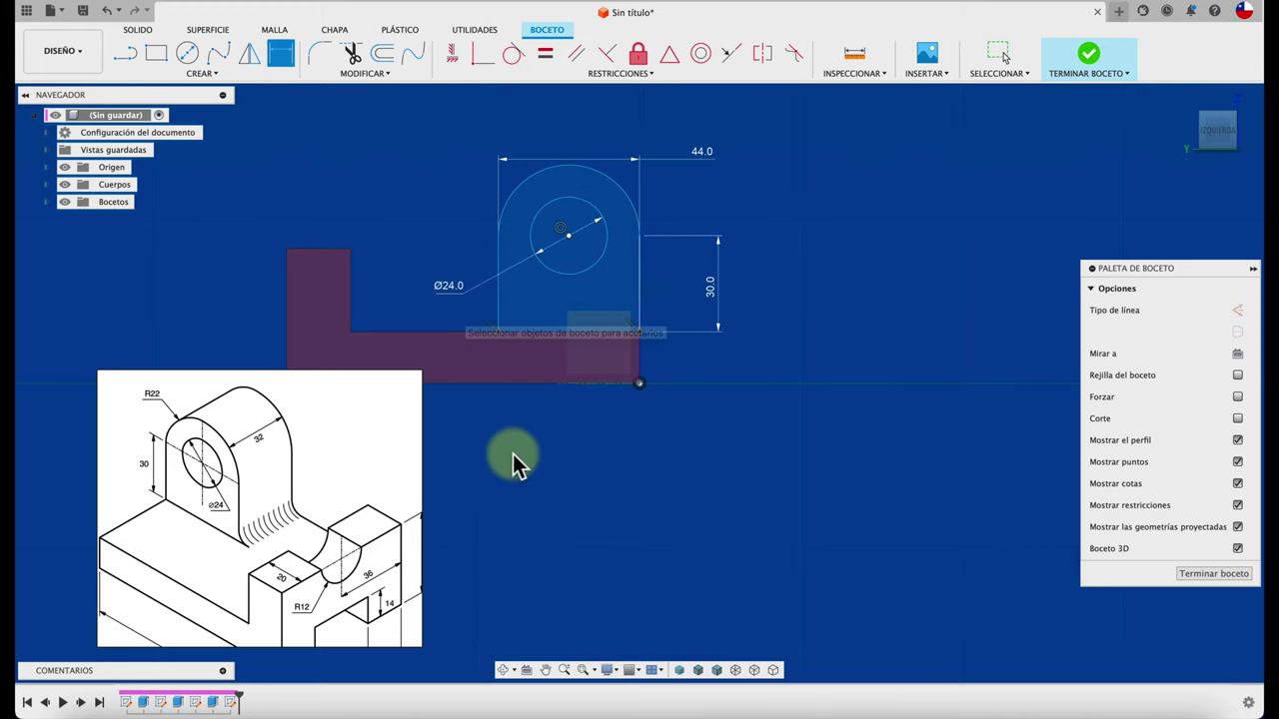
{"action": "middle_click_drag", "start_coordinate": [592, 474], "coordinate": [603, 464], "text": "shift"}
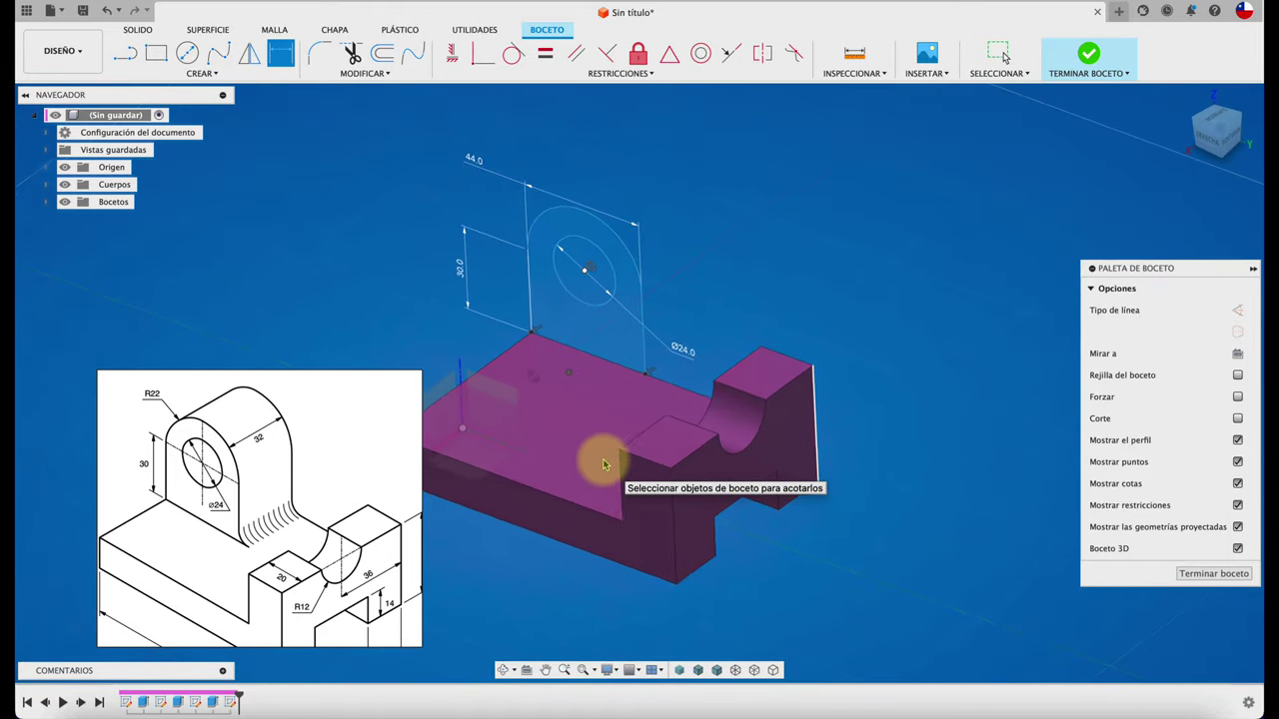
{"action": "middle_click_drag", "start_coordinate": [604, 463], "coordinate": [711, 272], "text": "shift"}
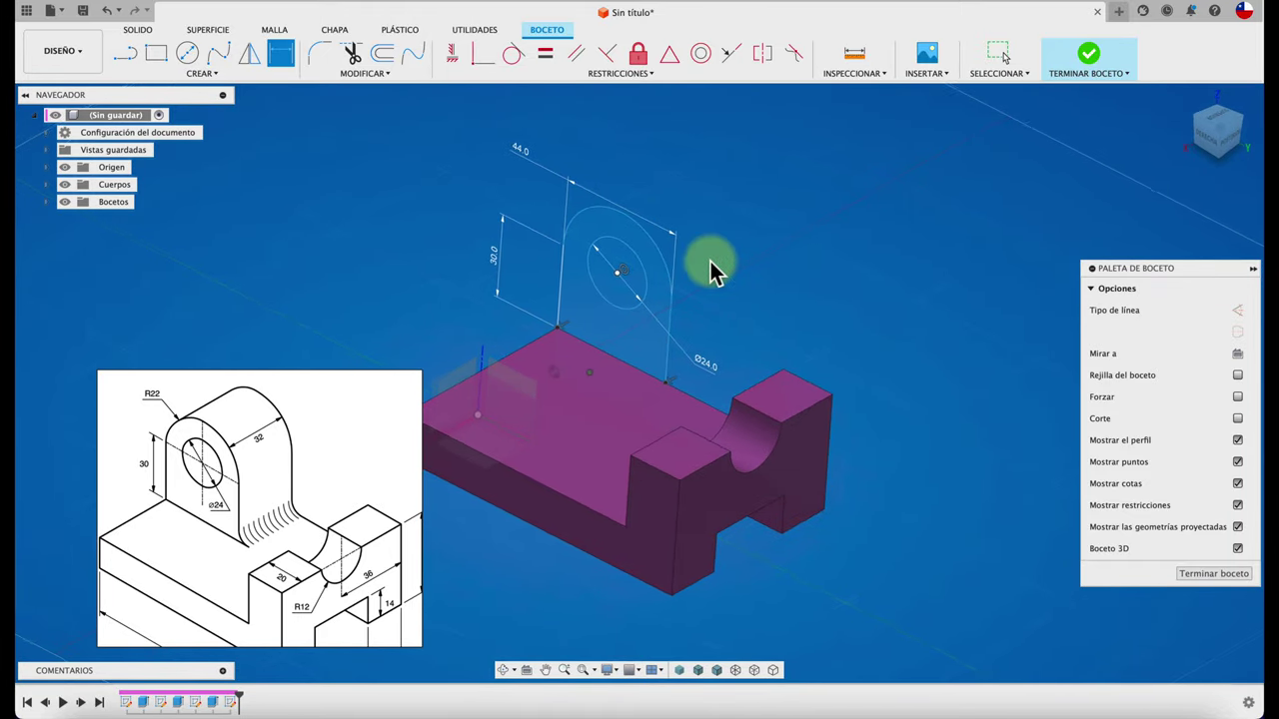
{"action": "left_click", "coordinate": [1089, 53]}
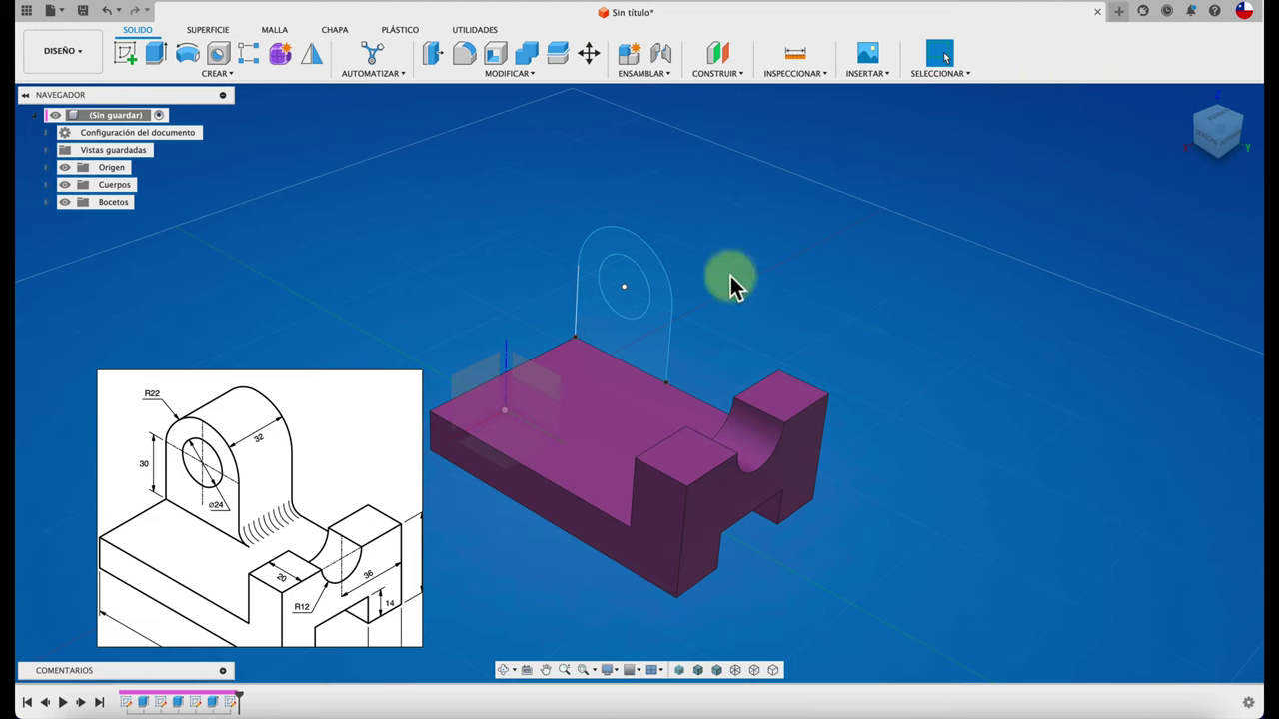
- Extrude the rounded lug profile 32 mm back across the base as a Join operation
{"action": "key", "text": "e"}
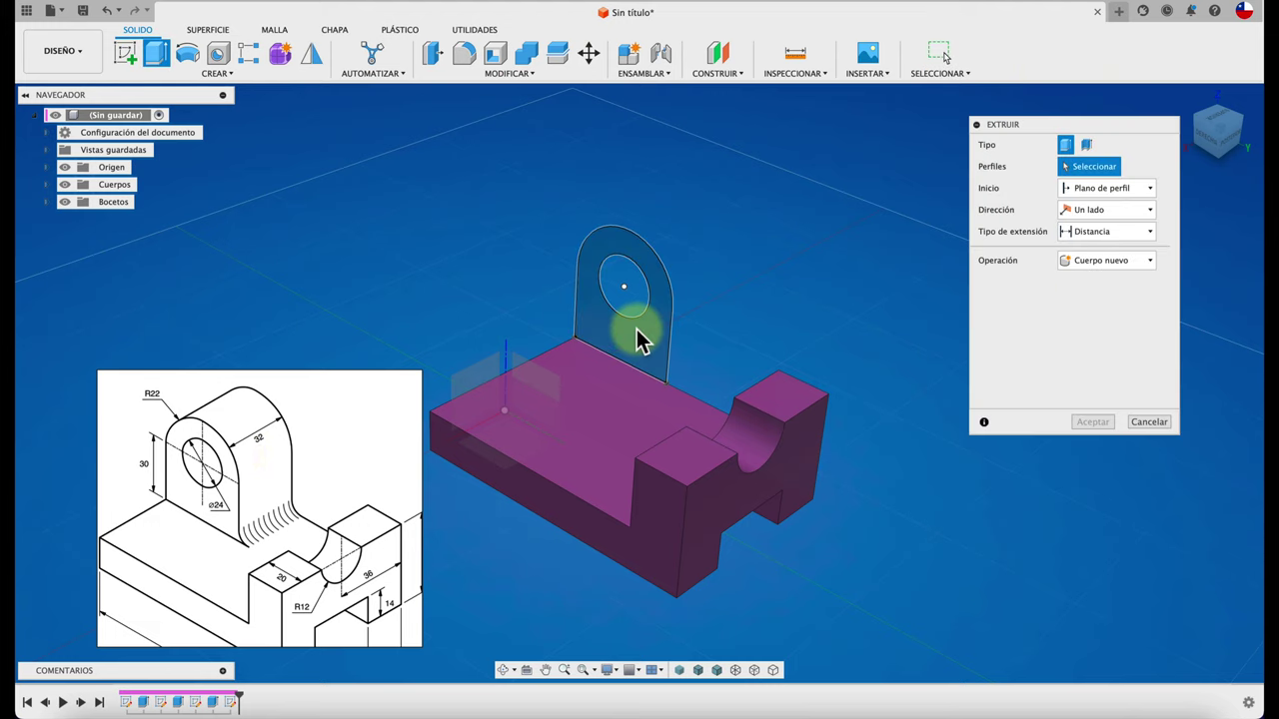
{"action": "left_click", "coordinate": [629, 321]}
{"action": "left_click_drag", "start_coordinate": [627, 309], "coordinate": [583, 354]}
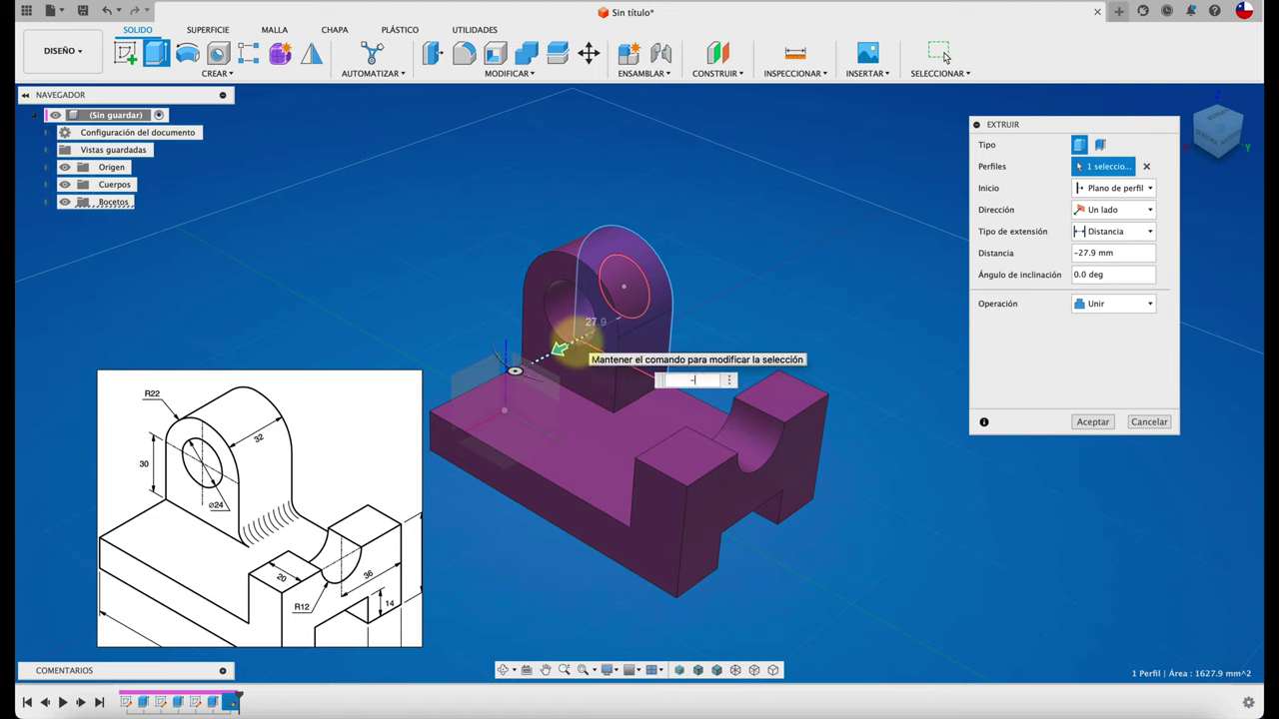
{"action": "left_click", "coordinate": [1094, 424]}
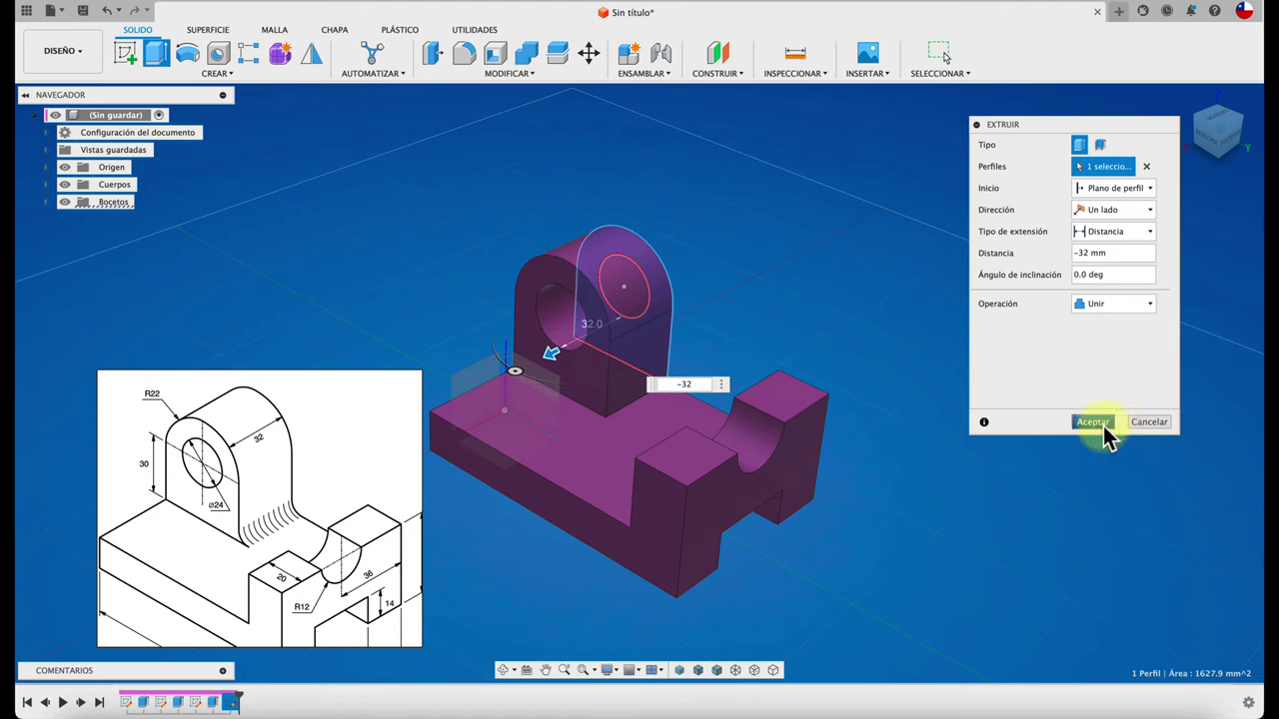
{"action": "left_click", "coordinate": [853, 291]}
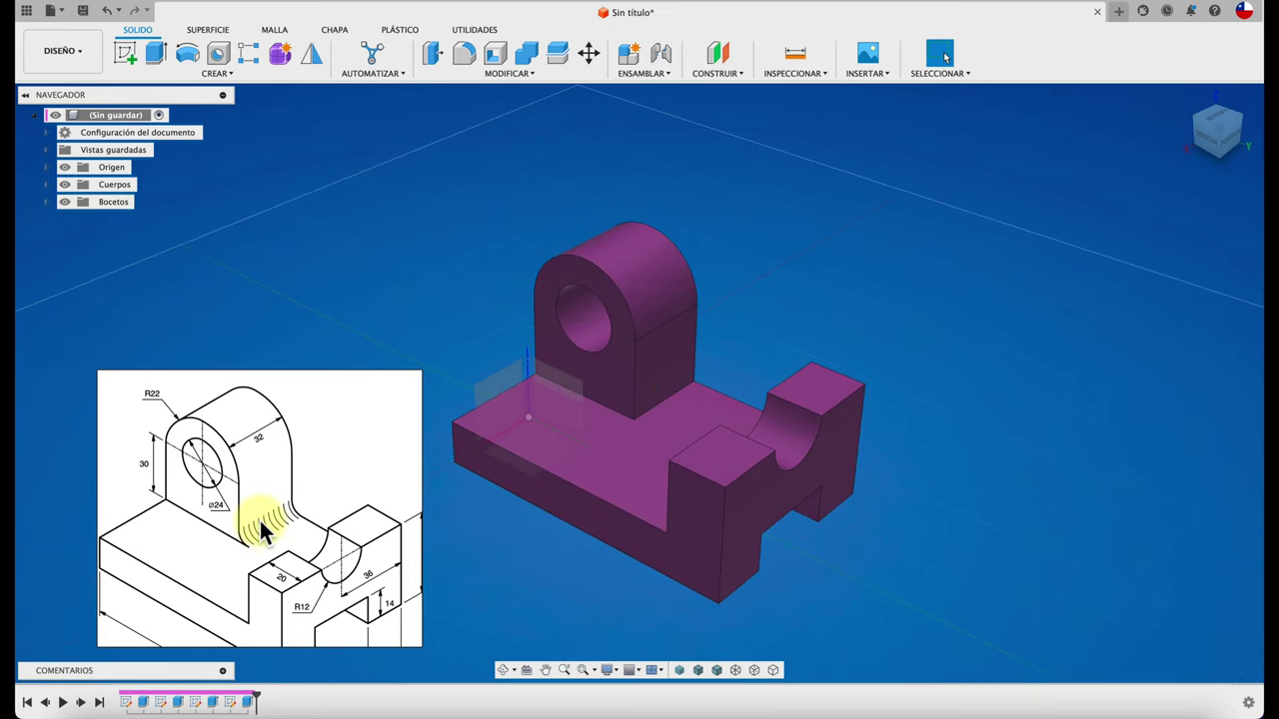
- Add a 5 mm fillet to the edge at the base of the upright lug
{"action": "middle_click_drag", "start_coordinate": [367, 284], "coordinate": [421, 189], "text": "shift"}
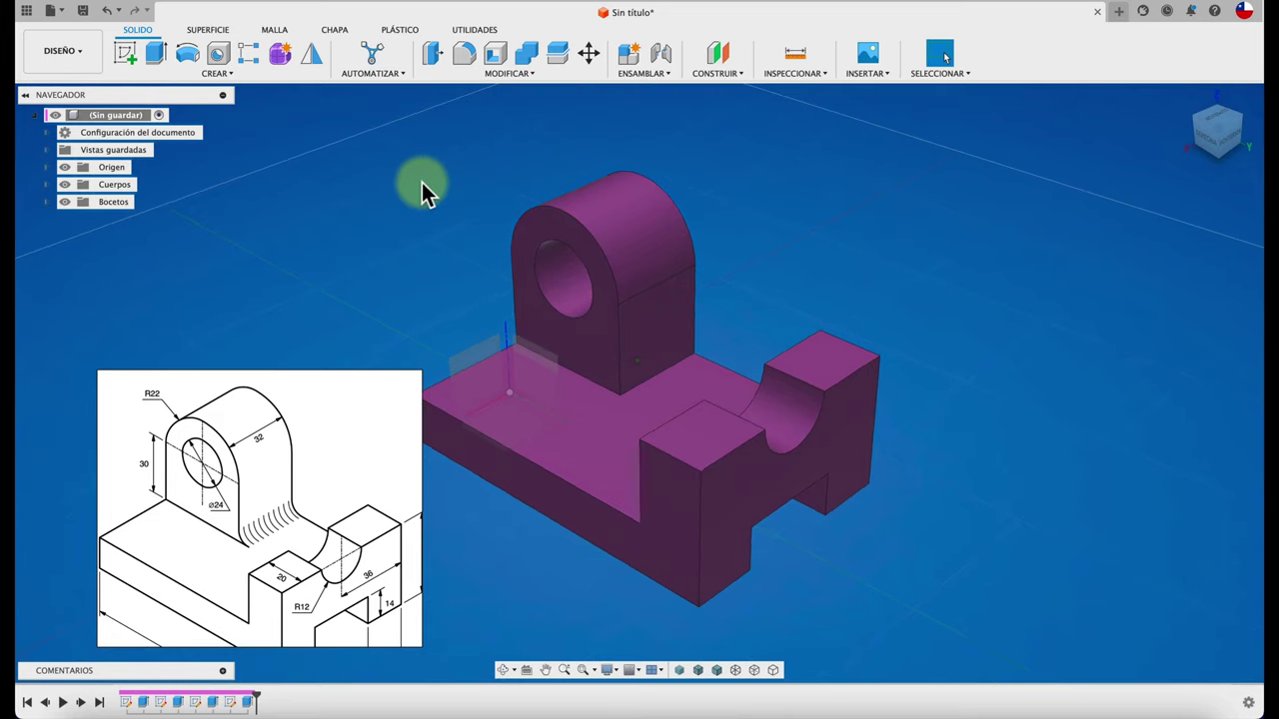
{"action": "left_click", "coordinate": [464, 50]}
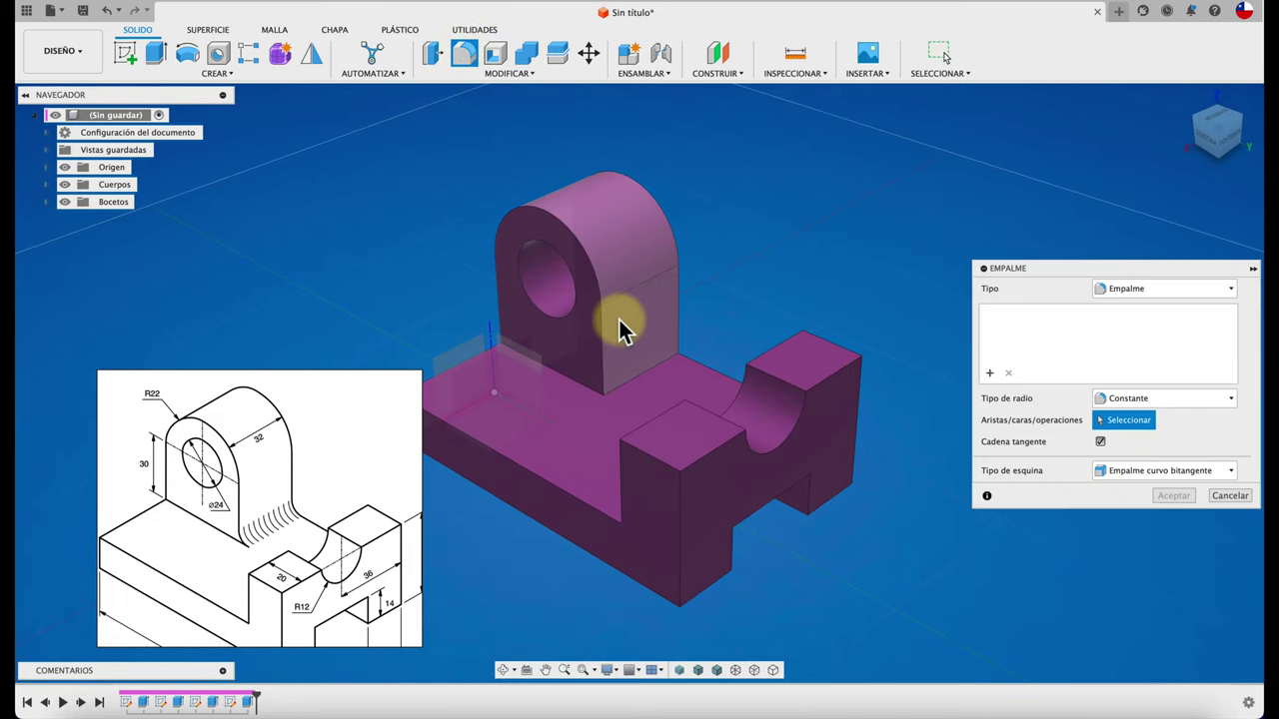
{"action": "left_click", "coordinate": [647, 373]}
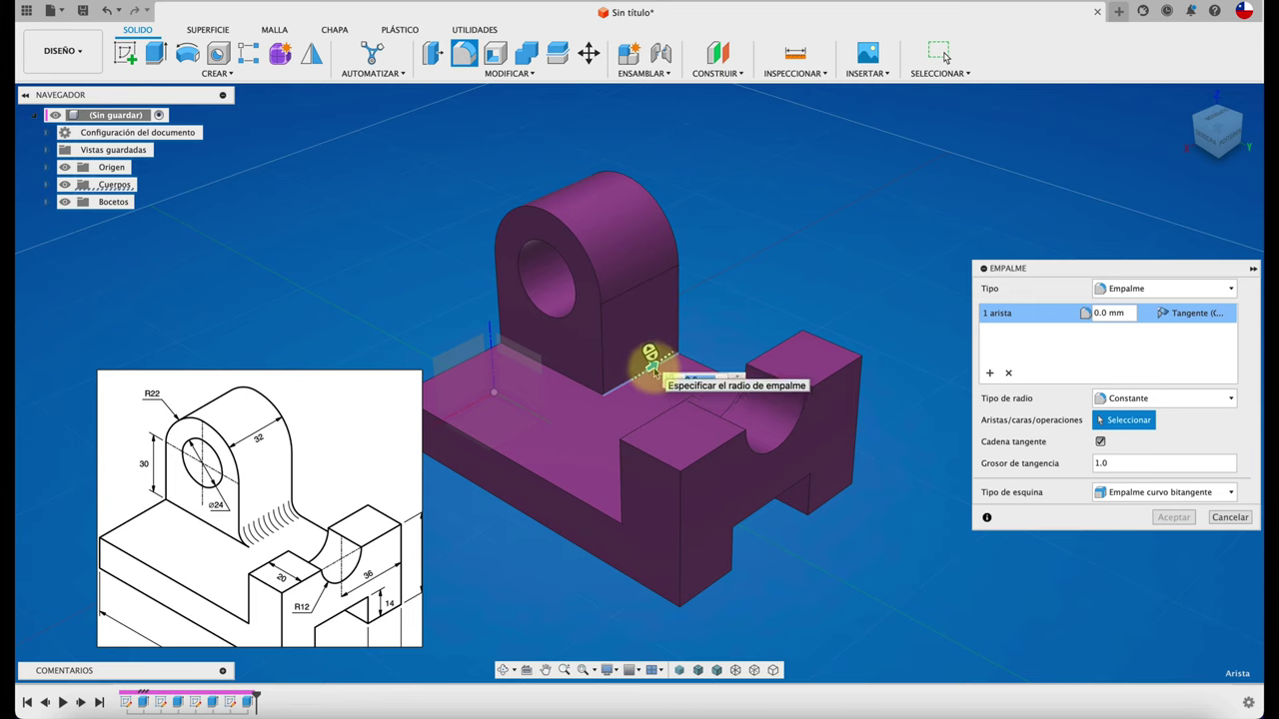
{"action": "type", "text": "5"}
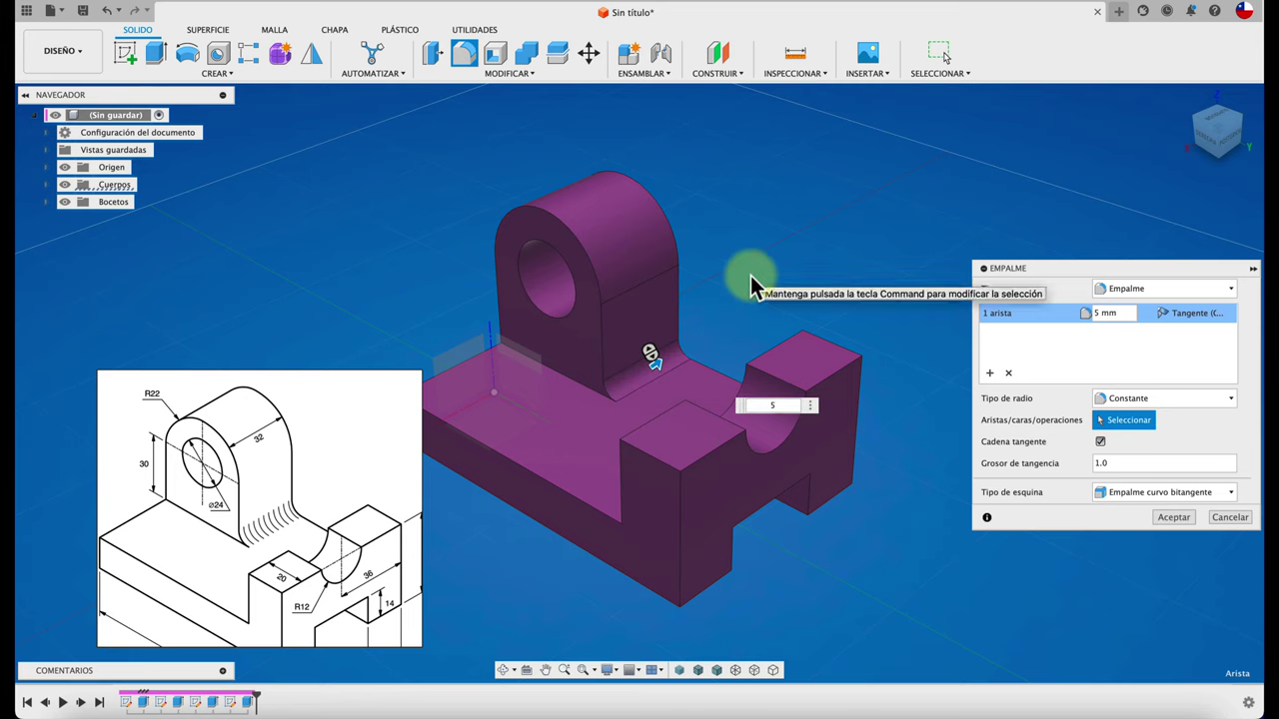
{"action": "left_click", "coordinate": [1162, 519]}
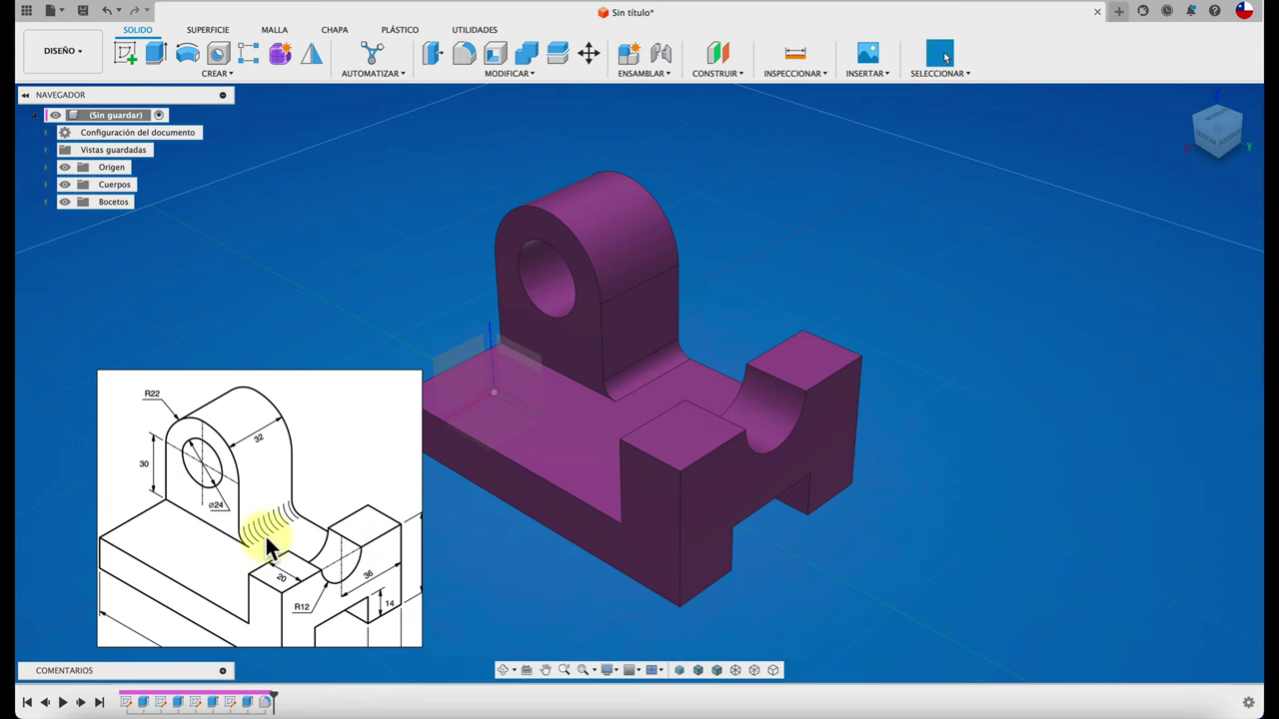
- Pan, orbit and zoom the model to inspect the new fillet
{"action": "mouse_move", "coordinate": [767, 264]}
{"action": "middle_mouse_down"}
{"action": "mouse_move", "coordinate": [721, 300]}
{"action": "mouse_move", "coordinate": [262, 522]}
{"action": "middle_mouse_up"}
{"action": "scroll", "coordinate": [260, 504], "scroll_direction": "up", "scroll_amount": 5}
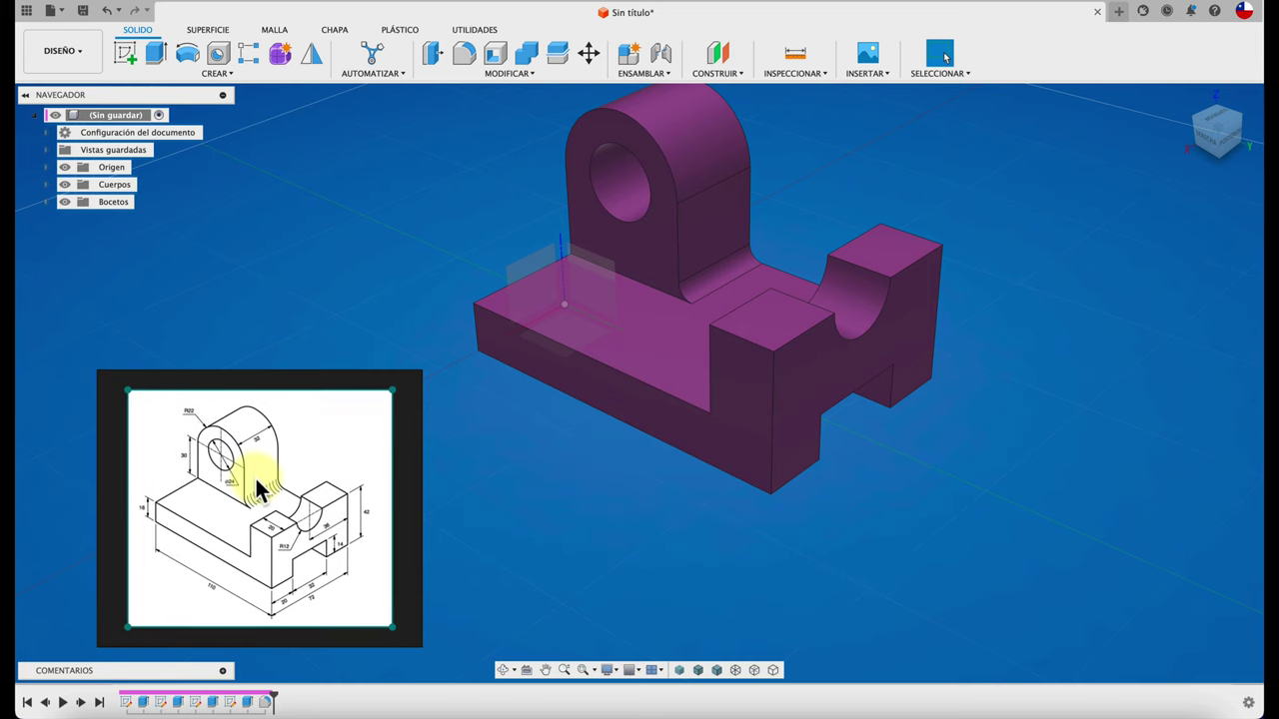
{"action": "scroll", "coordinate": [256, 484], "scroll_direction": "down", "scroll_amount": 5}
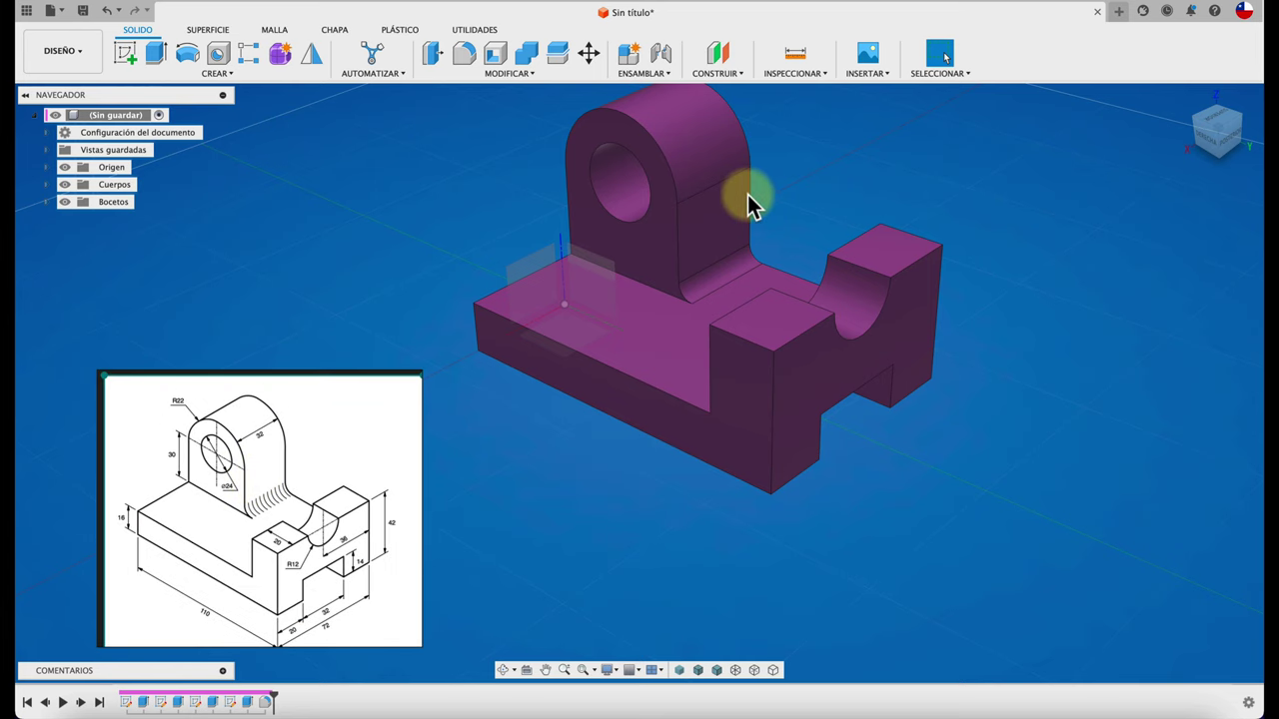
{"action": "middle_click_drag", "start_coordinate": [780, 201], "coordinate": [784, 201], "text": "shift"}
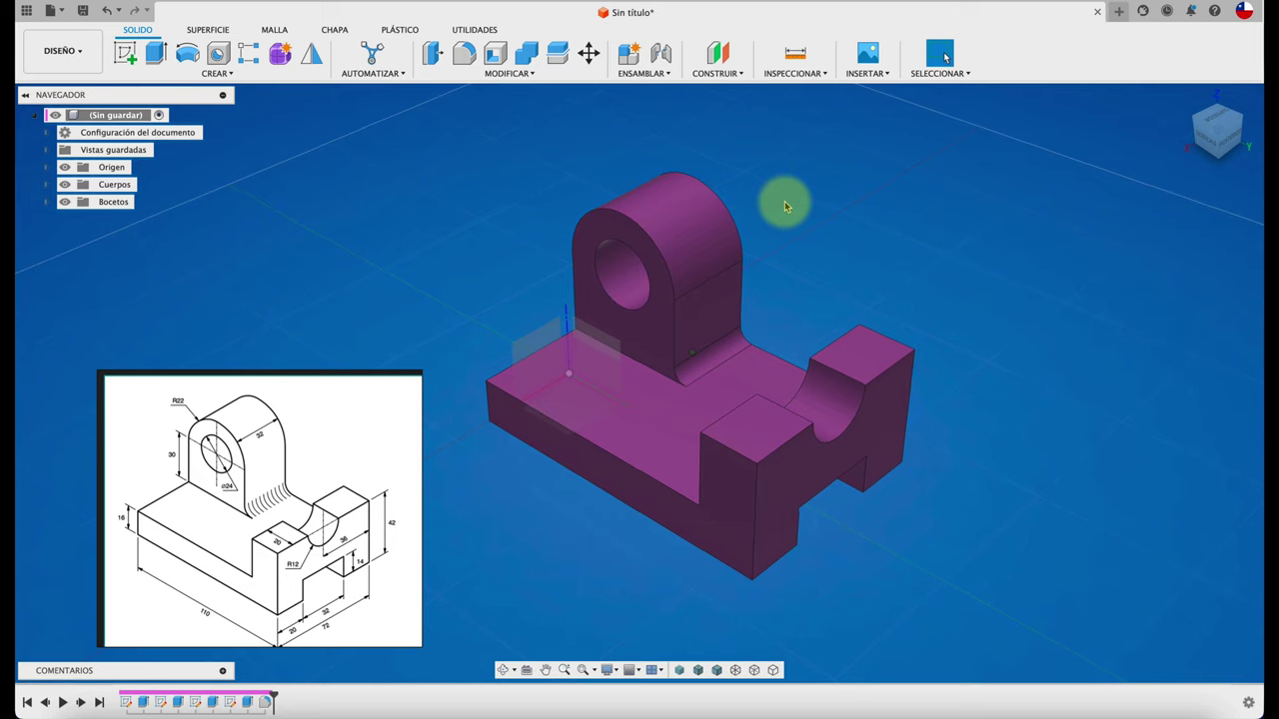
{"action": "scroll", "coordinate": [784, 201], "scroll_direction": "up", "scroll_amount": 2}
{"action": "scroll", "coordinate": [784, 201], "scroll_direction": "up", "scroll_amount": 2}
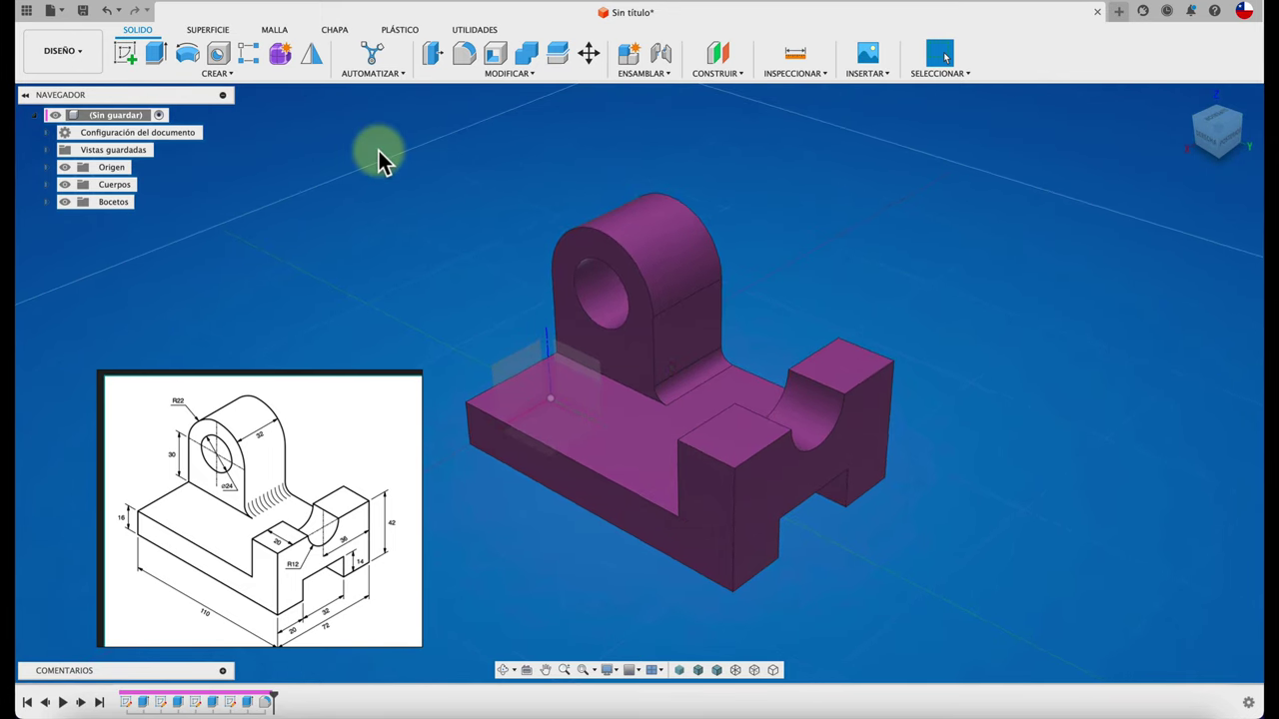
- Save the design as 'SOPORTE 31' in the MECANICA › PIEZAS MECANICAS folder
{"action": "left_click", "coordinate": [85, 13]}
{"action": "type", "text": "SOPORTE 31"}
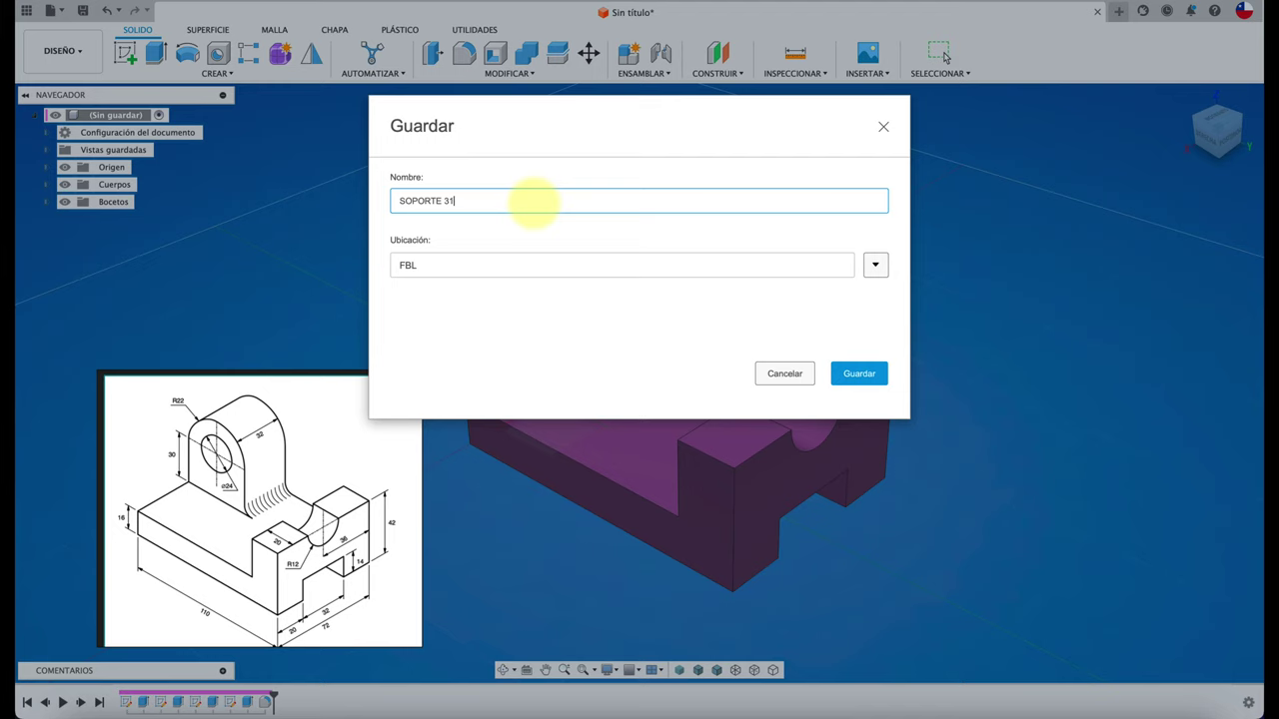
{"action": "left_click", "coordinate": [876, 264]}
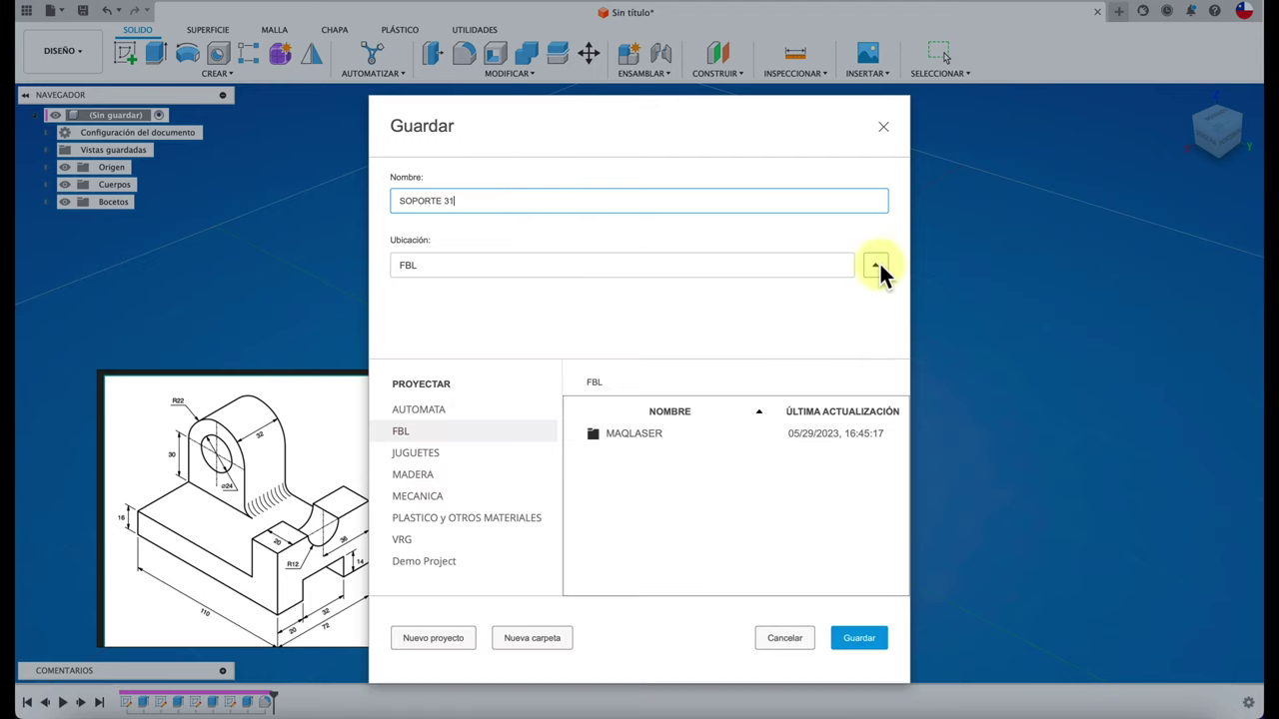
{"action": "left_click", "coordinate": [432, 497]}
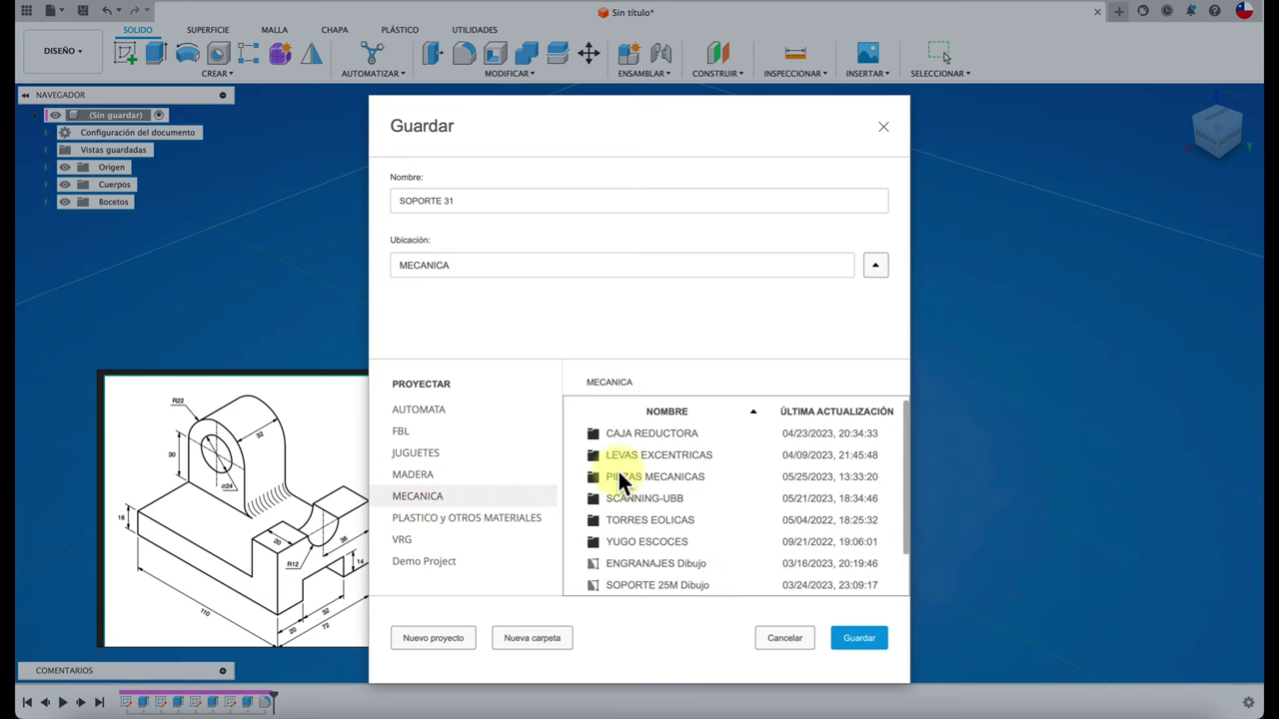
{"action": "double_click", "coordinate": [626, 475]}
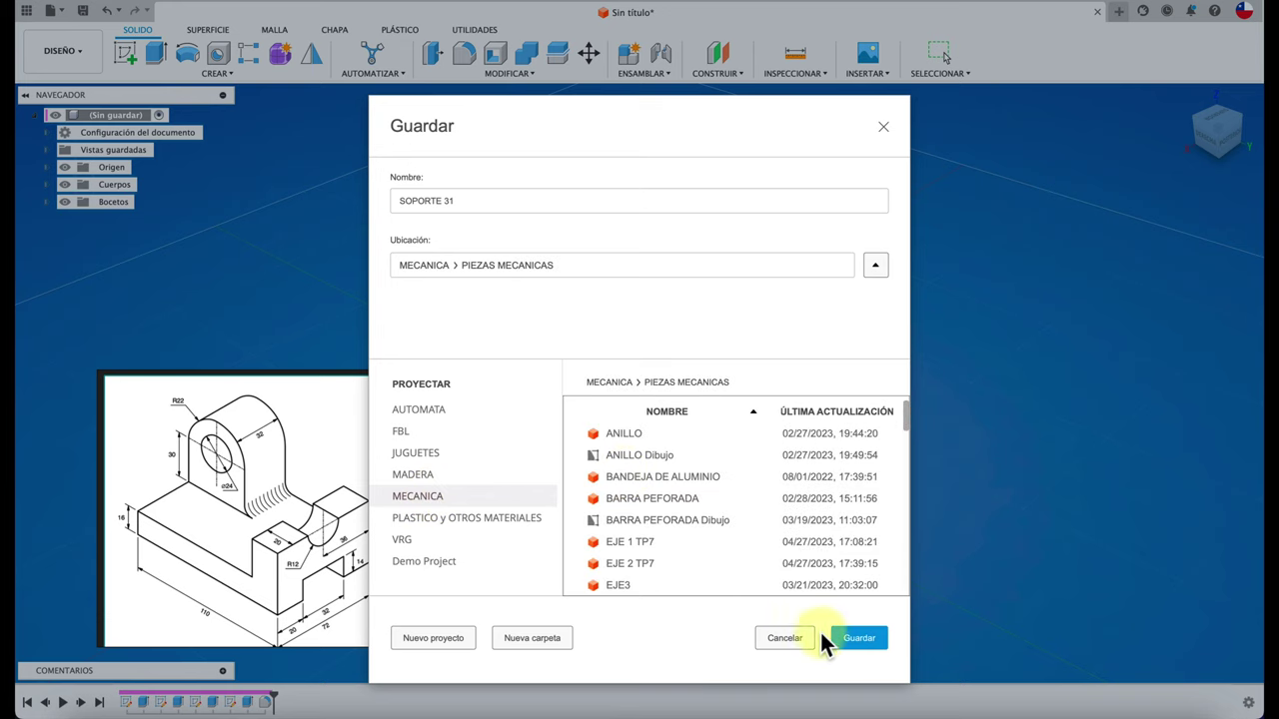
{"action": "left_click", "coordinate": [855, 638]}
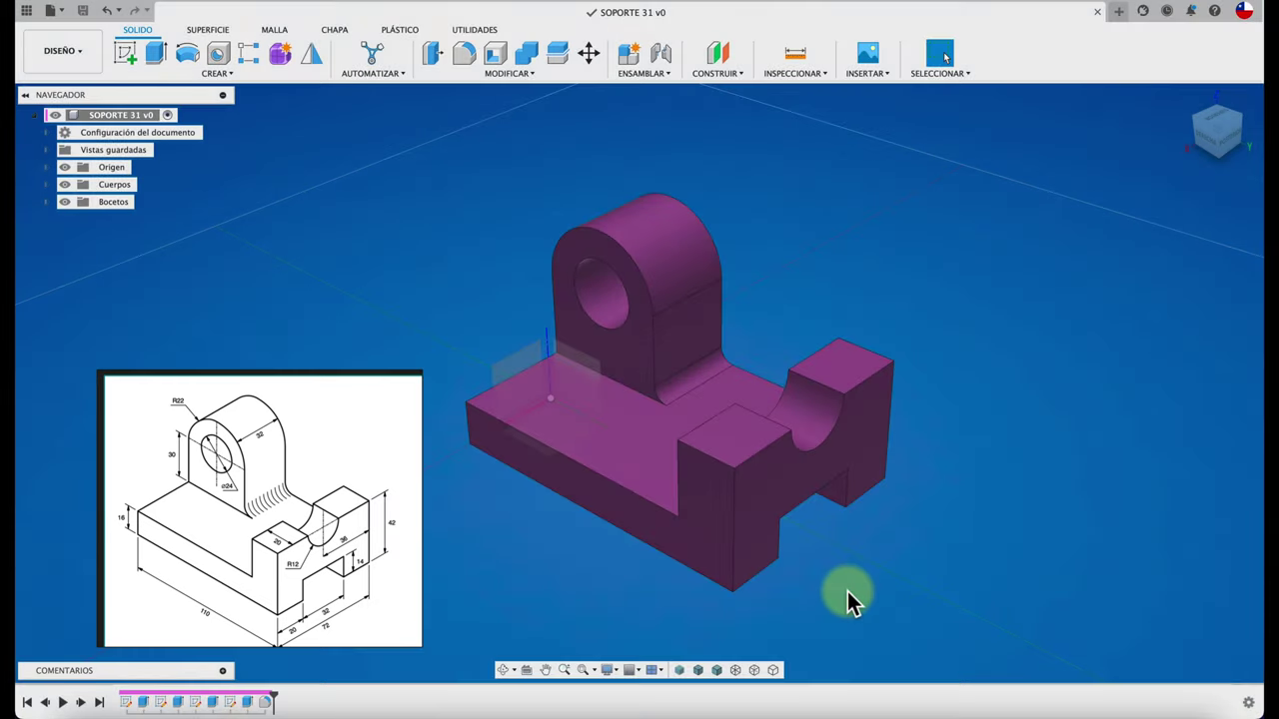
{"action": "left_click", "coordinate": [122, 114]}
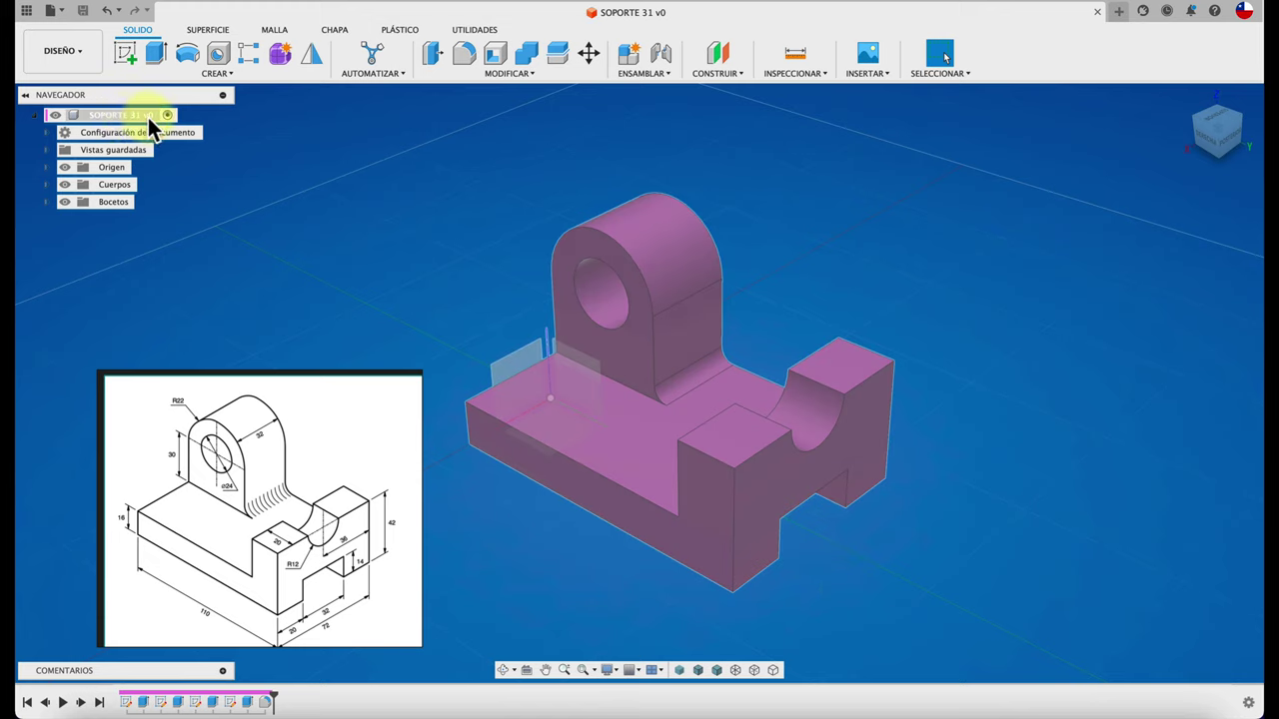
{"action": "left_click", "coordinate": [385, 282]}
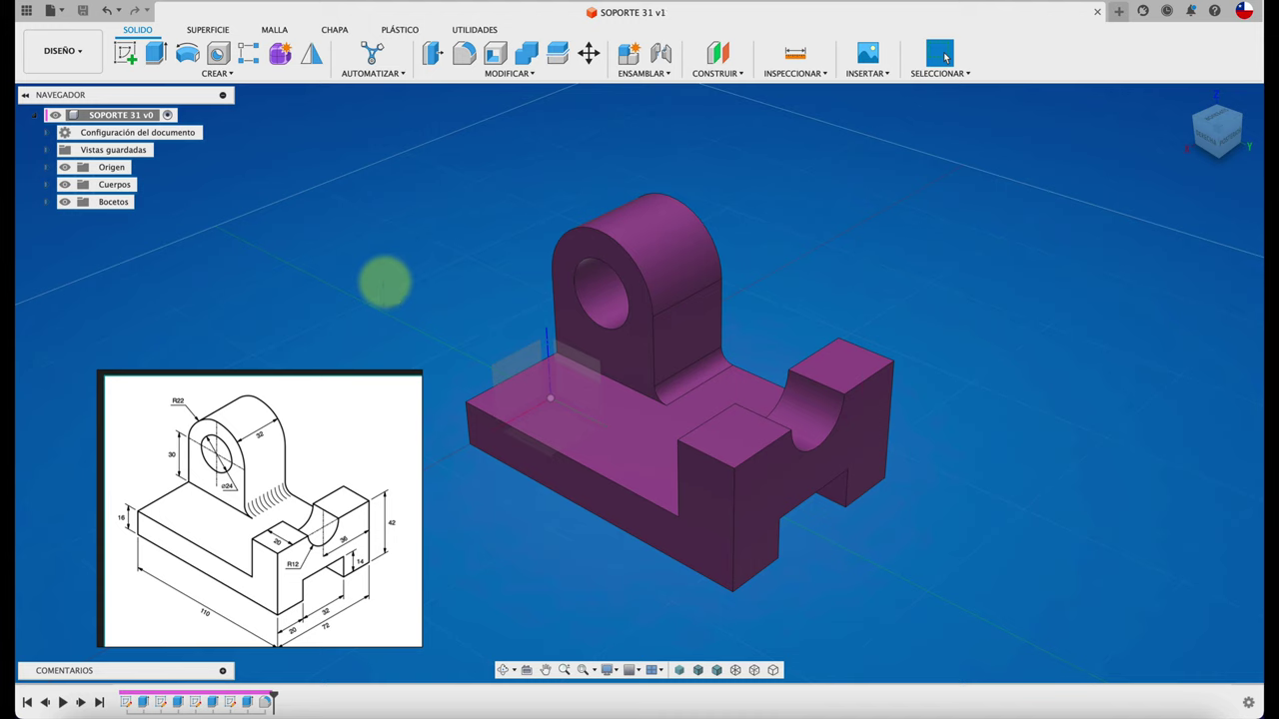